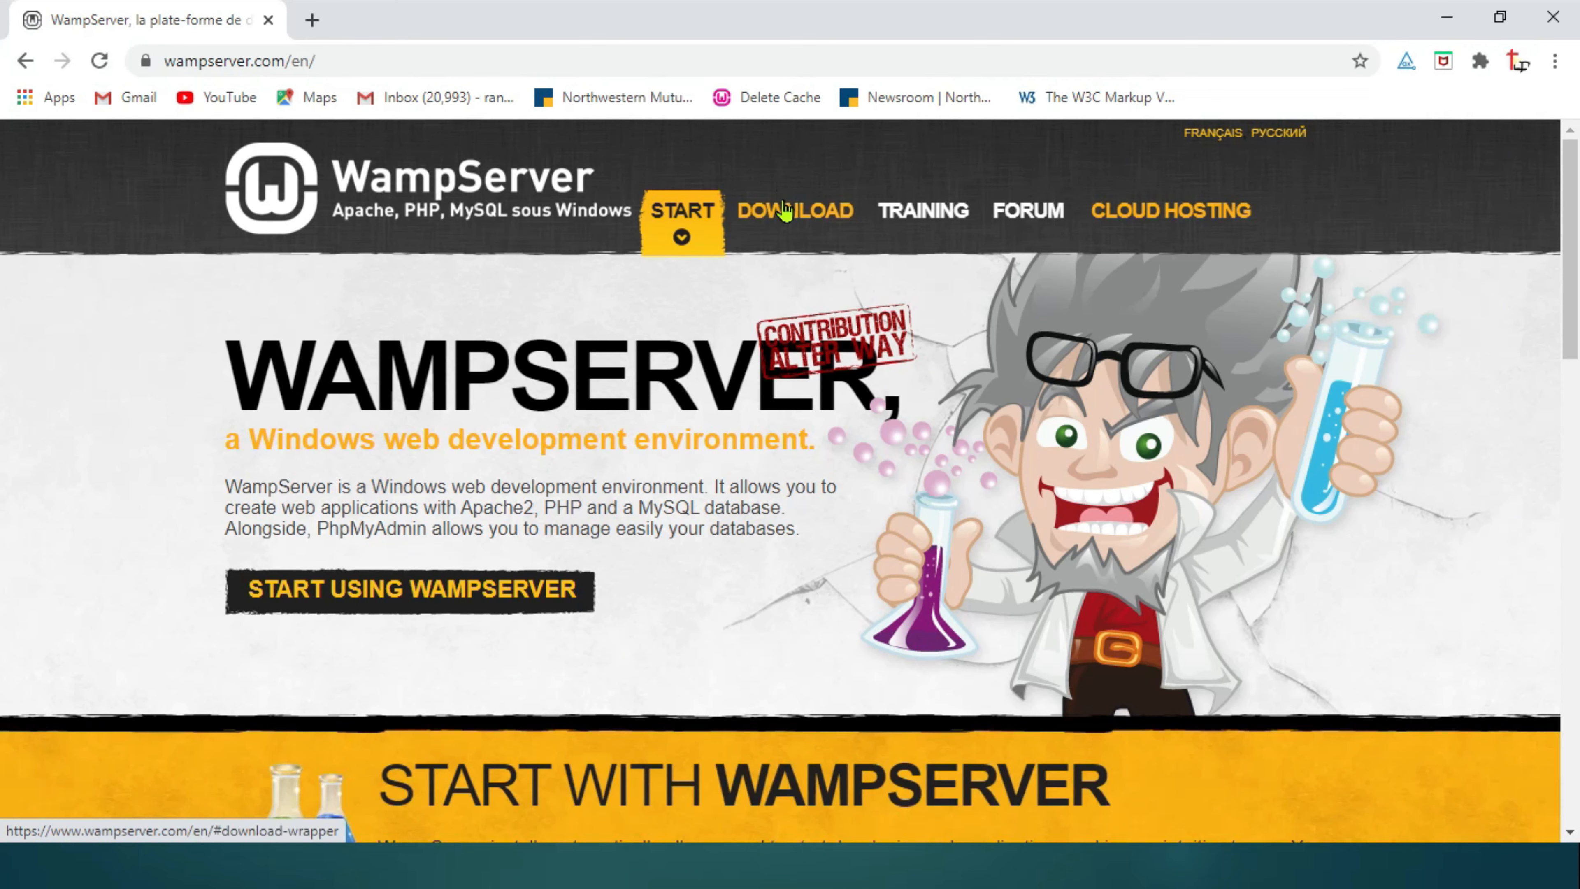
Open the WampServer 64 bits (x64) 3.2.0 download form and scroll to its Visual C++ 2012 warnings
click(785, 209)
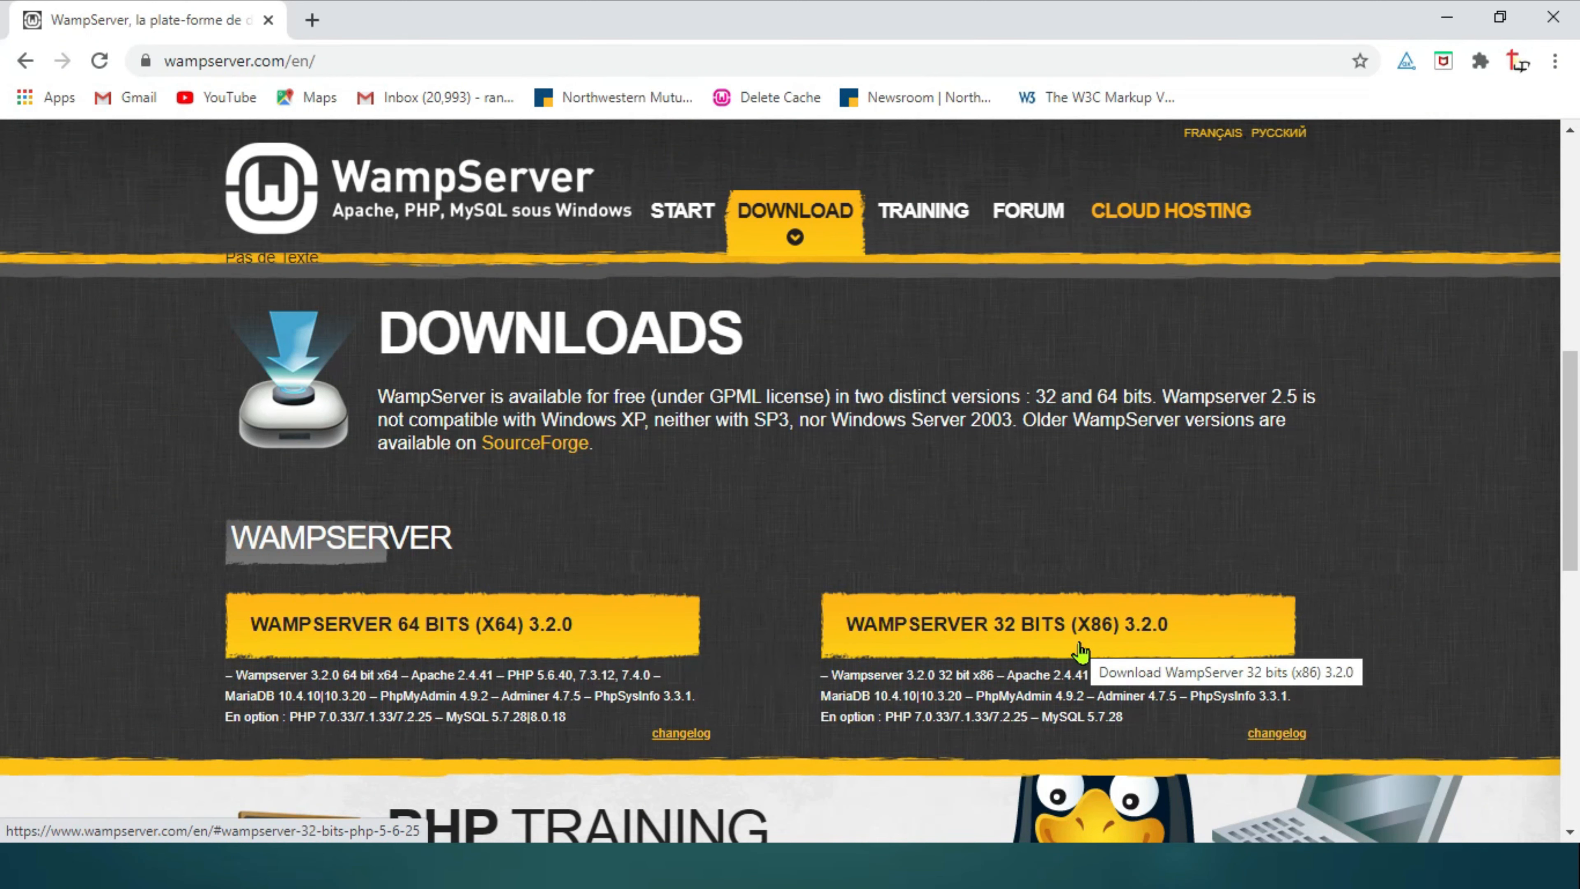
click(447, 627)
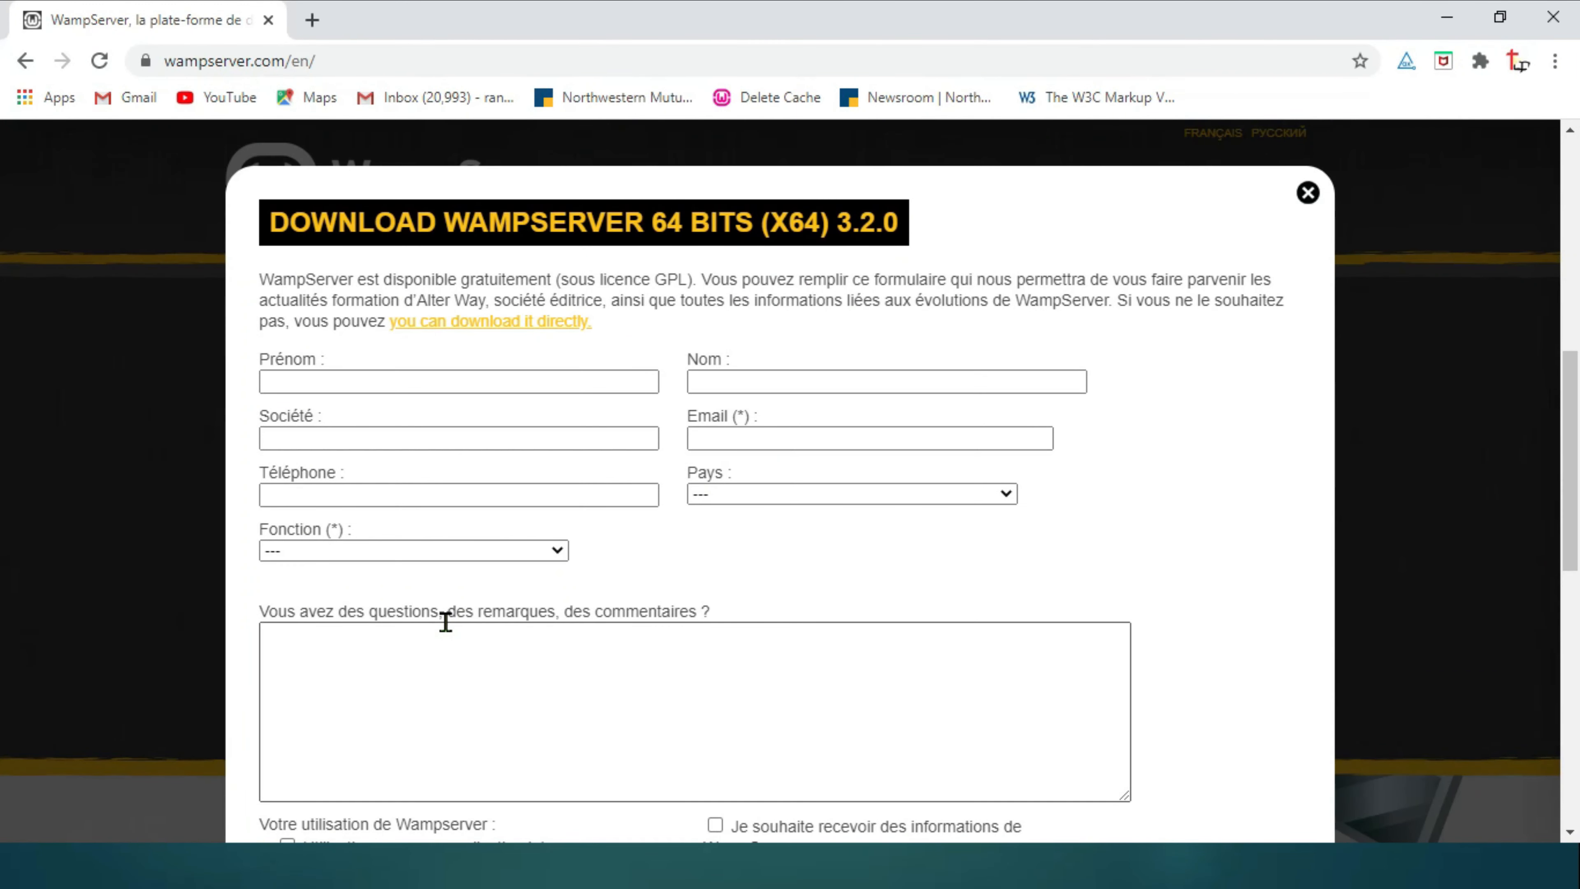
scroll(445, 621, down, 5)
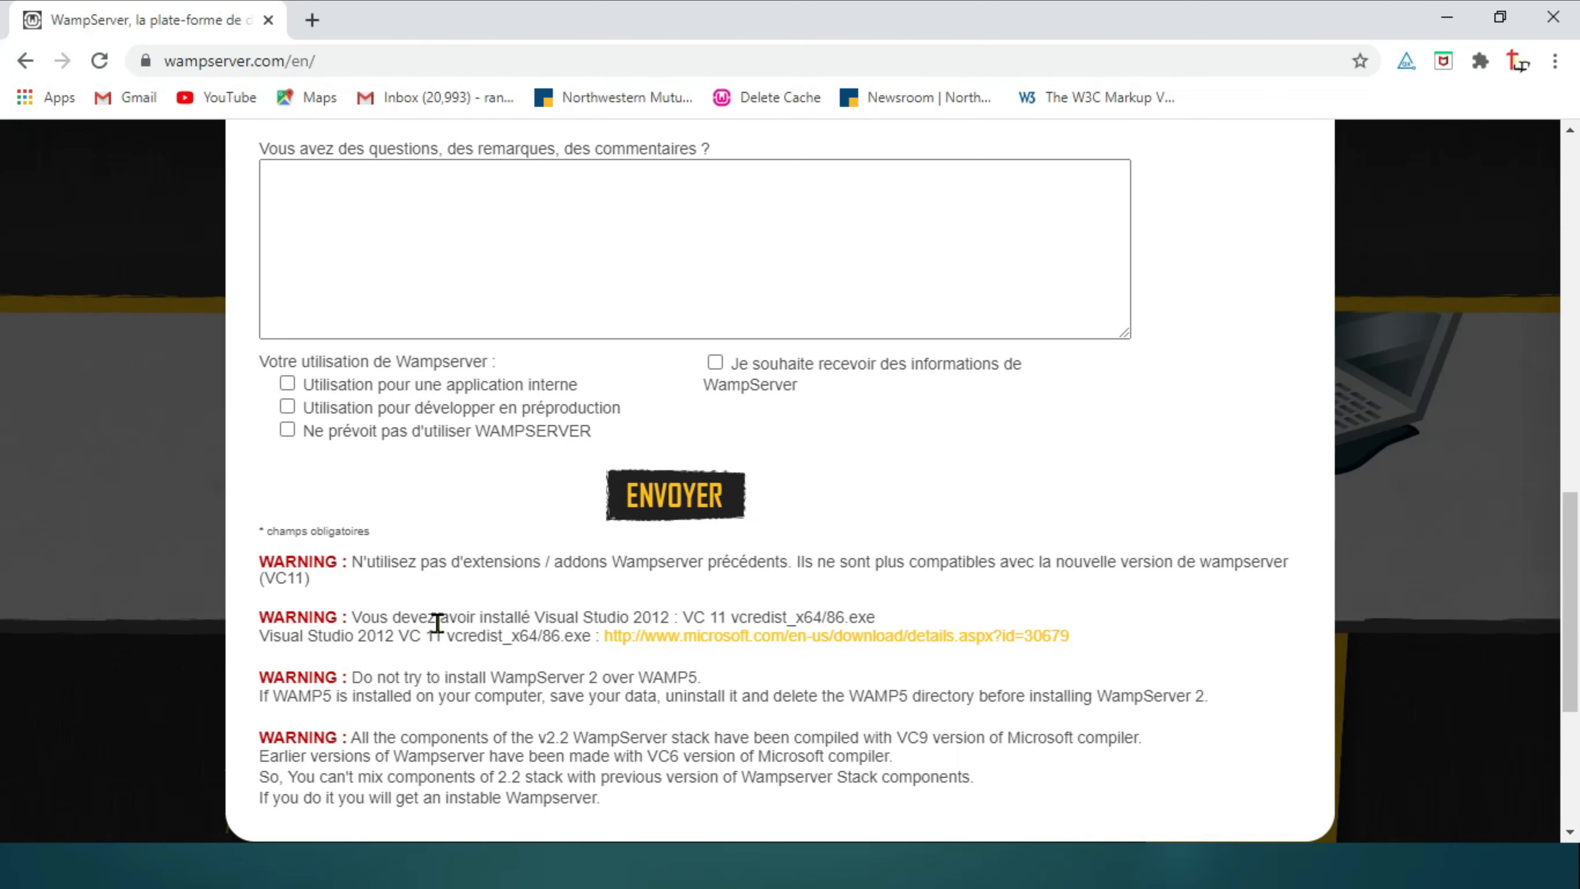
Download the English vcredist_x64 installer for Visual C++ 2012 Update 4 from Microsoft
click(770, 647)
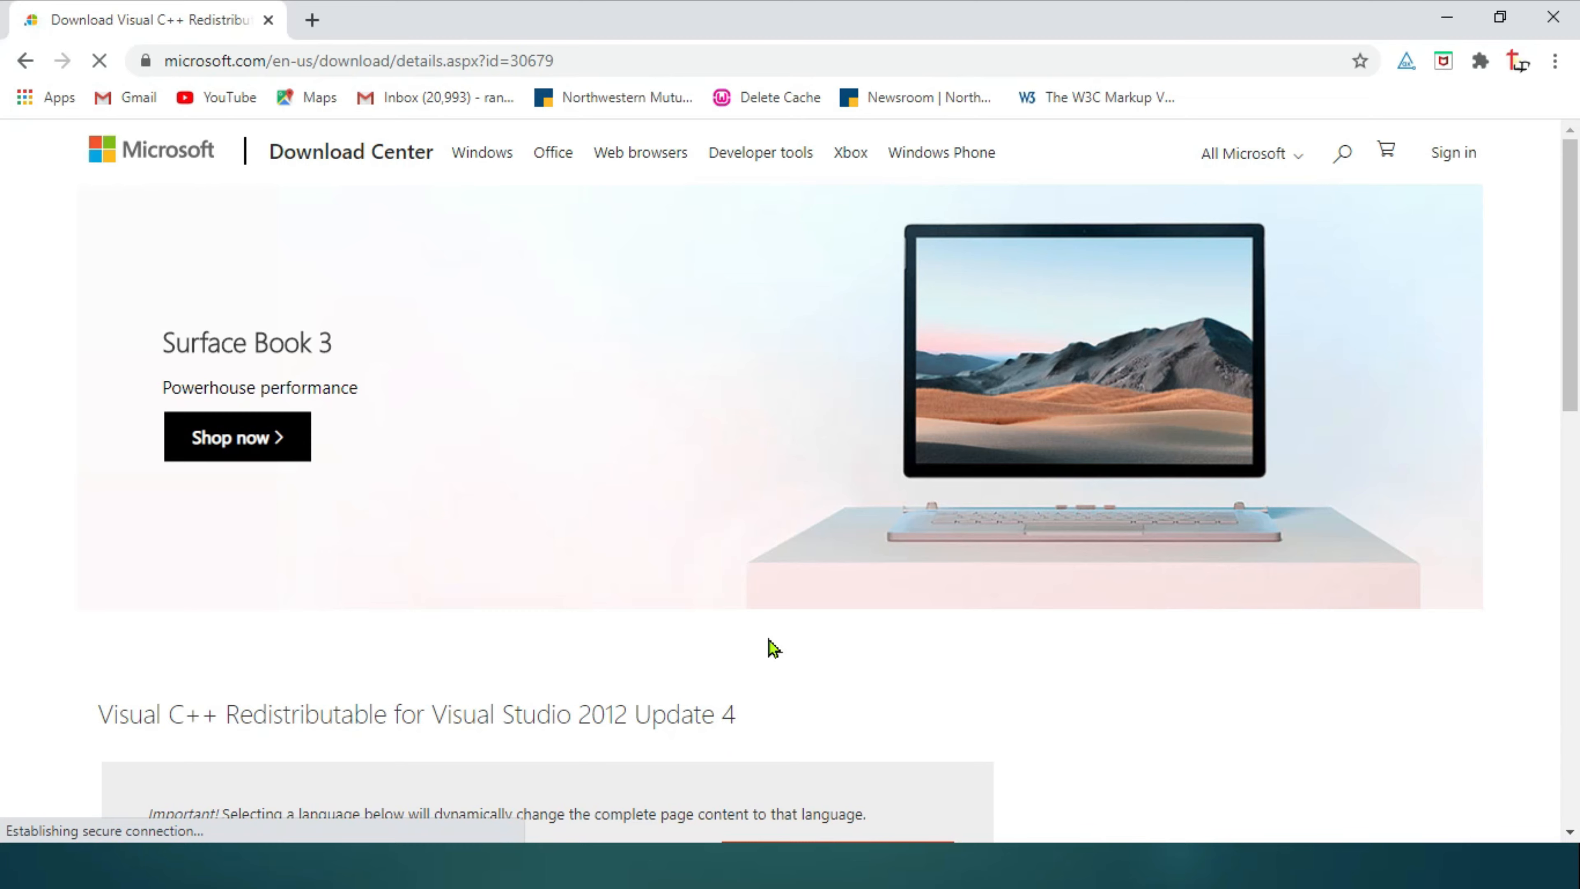
scroll(773, 647, down, 5)
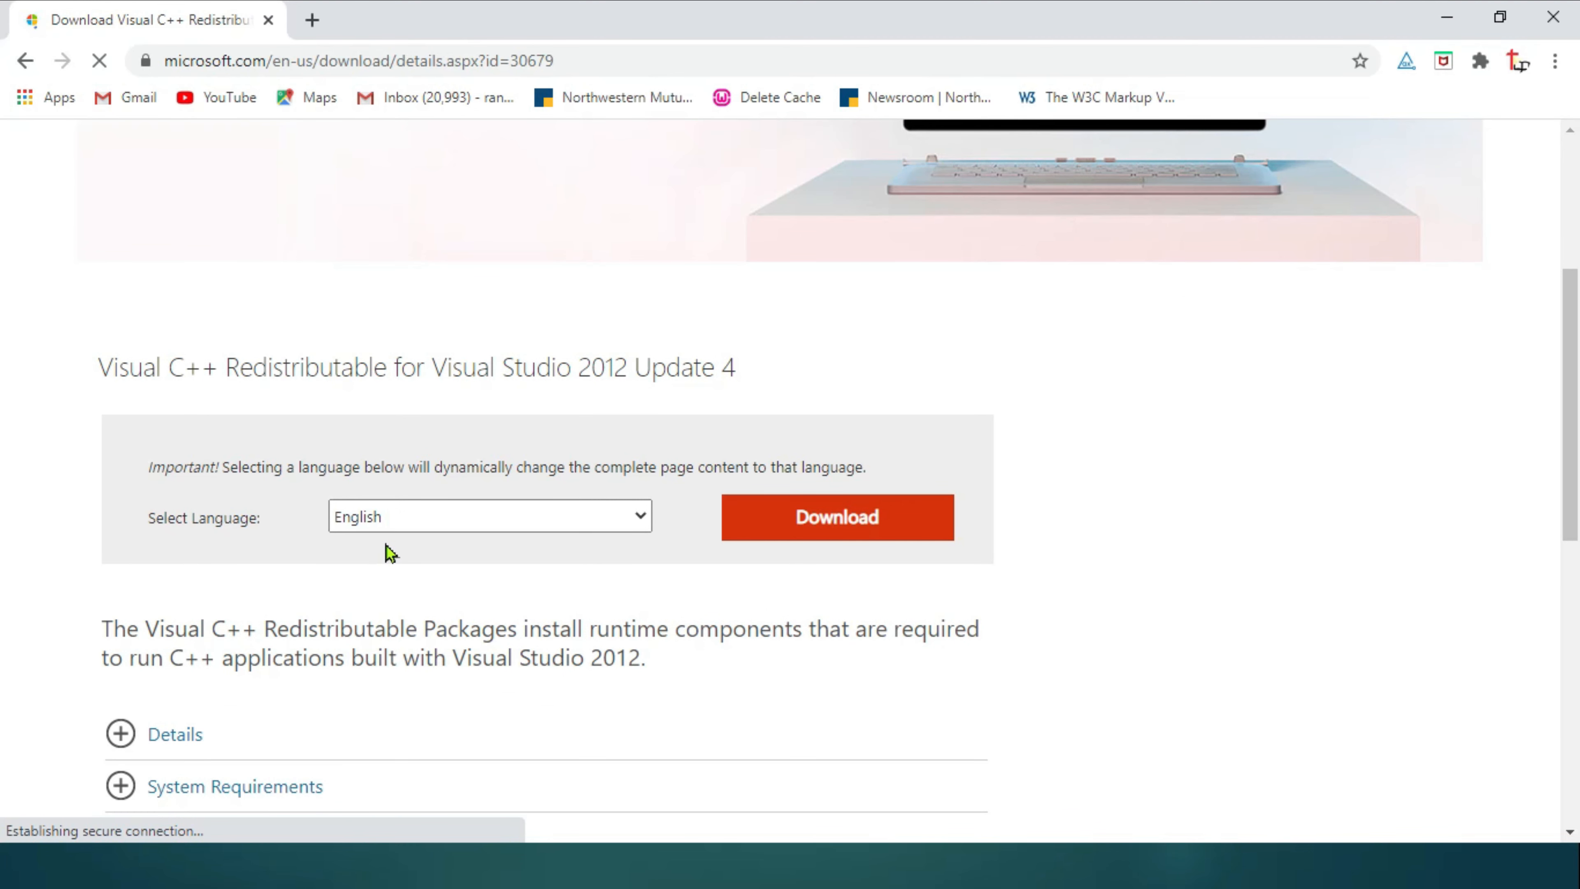
click(838, 517)
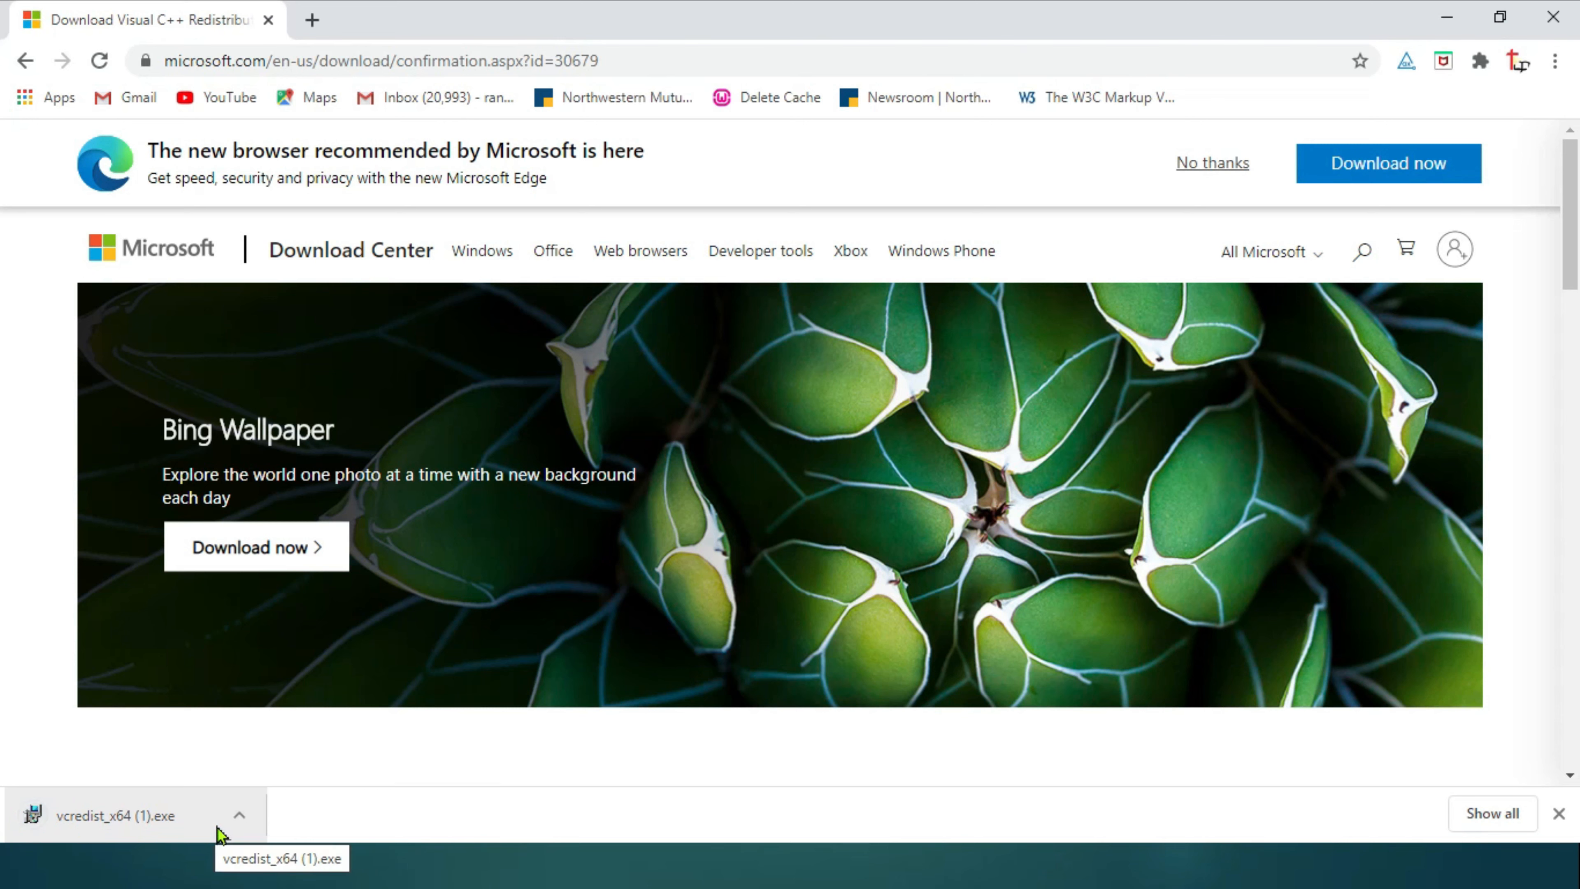
Run vcredist_x64, accept the licence, install Visual C++ 2012 x64 11.0.61030, and close setup
click(146, 821)
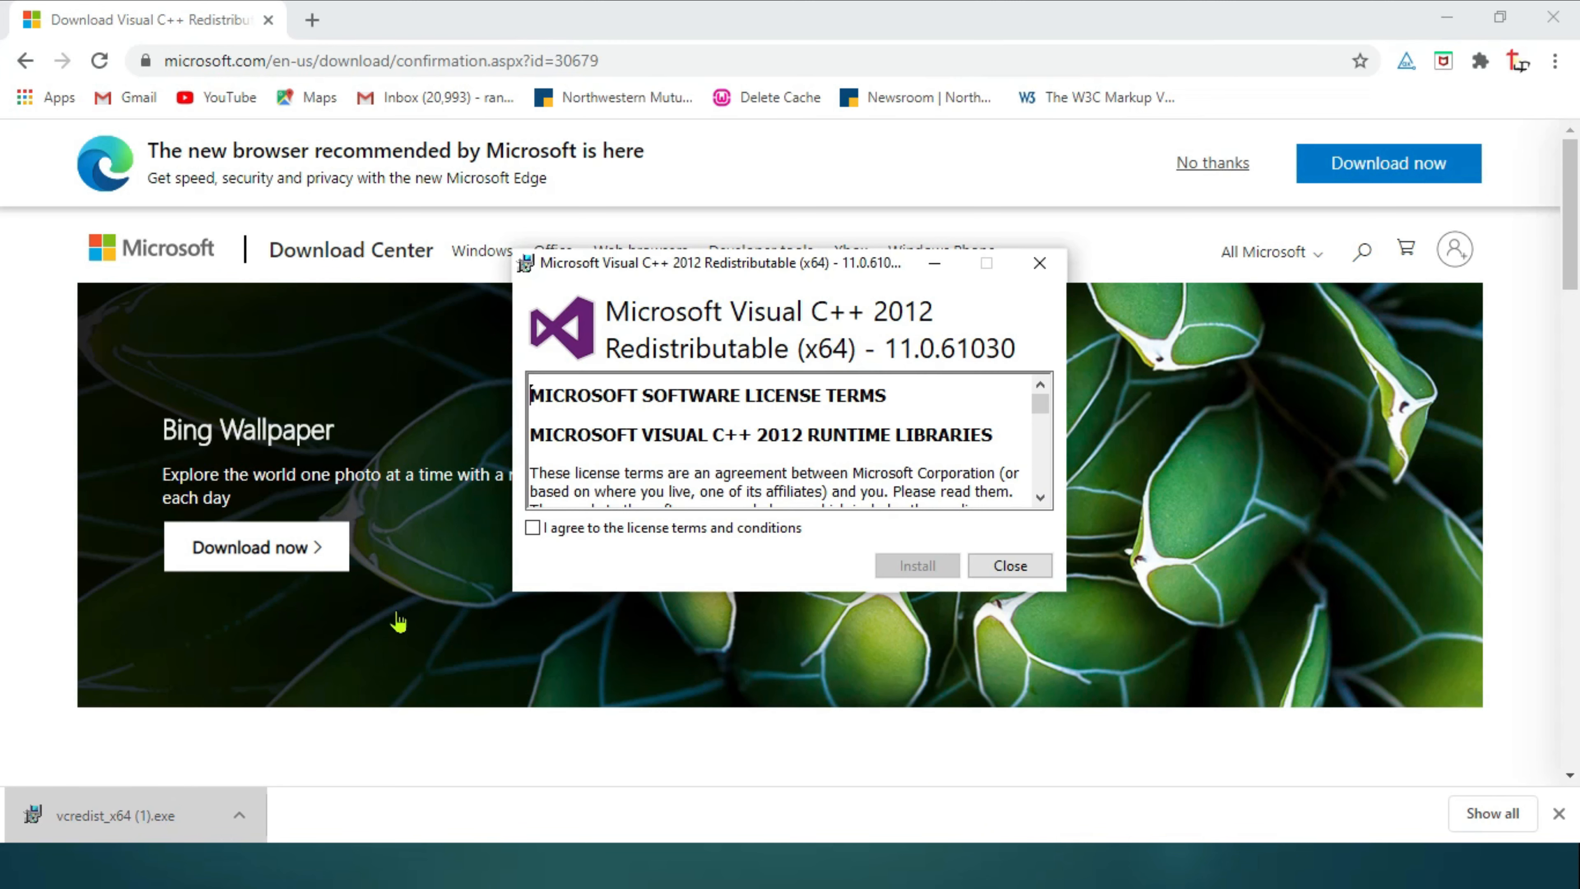
click(533, 530)
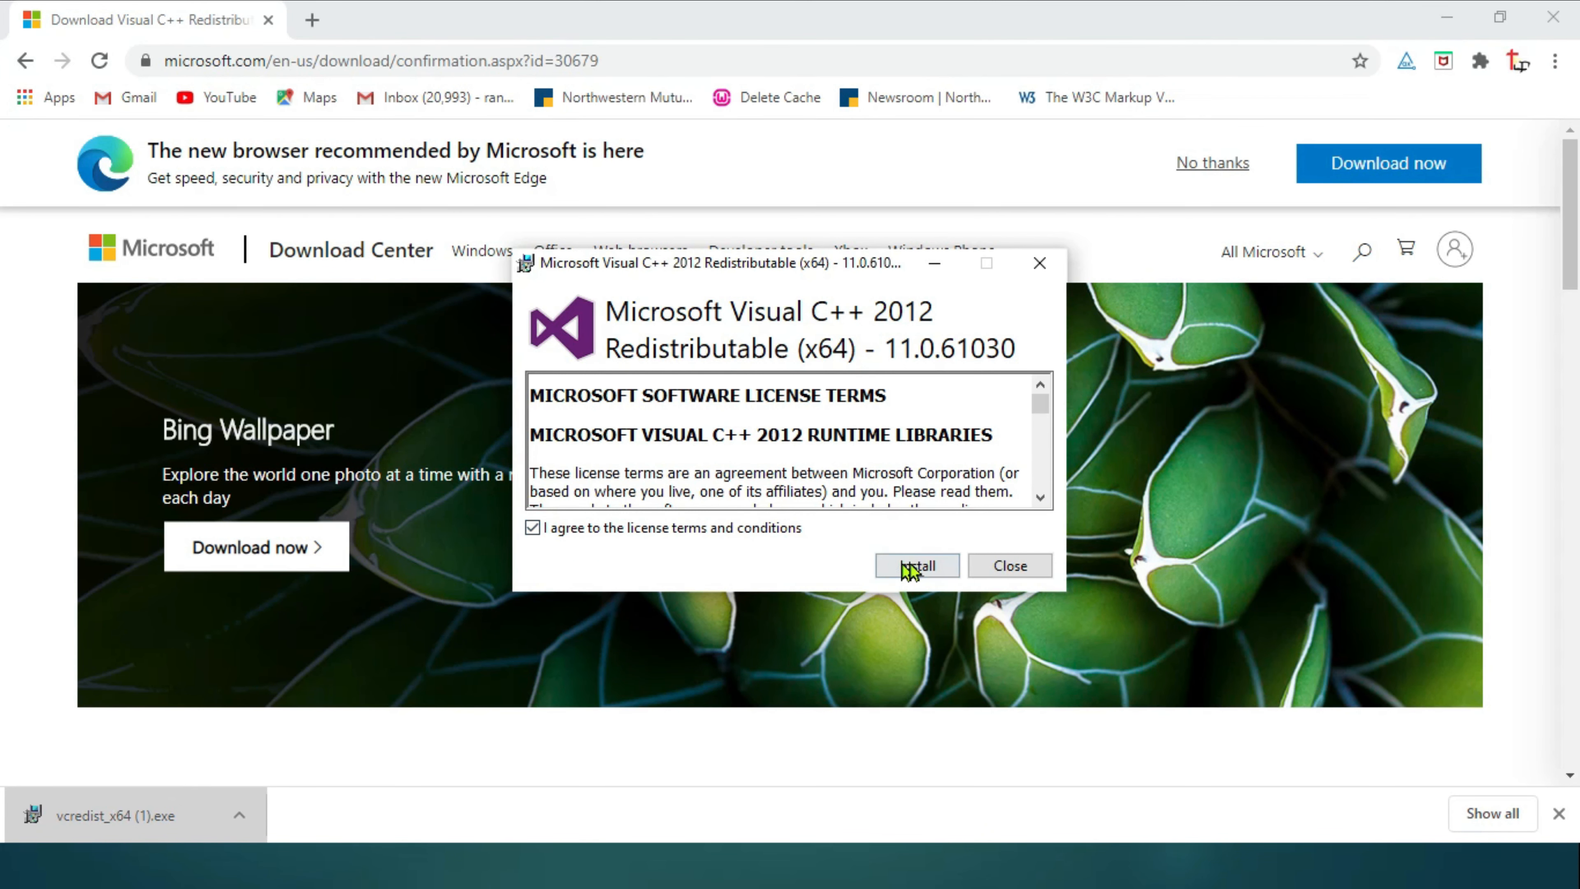
click(931, 567)
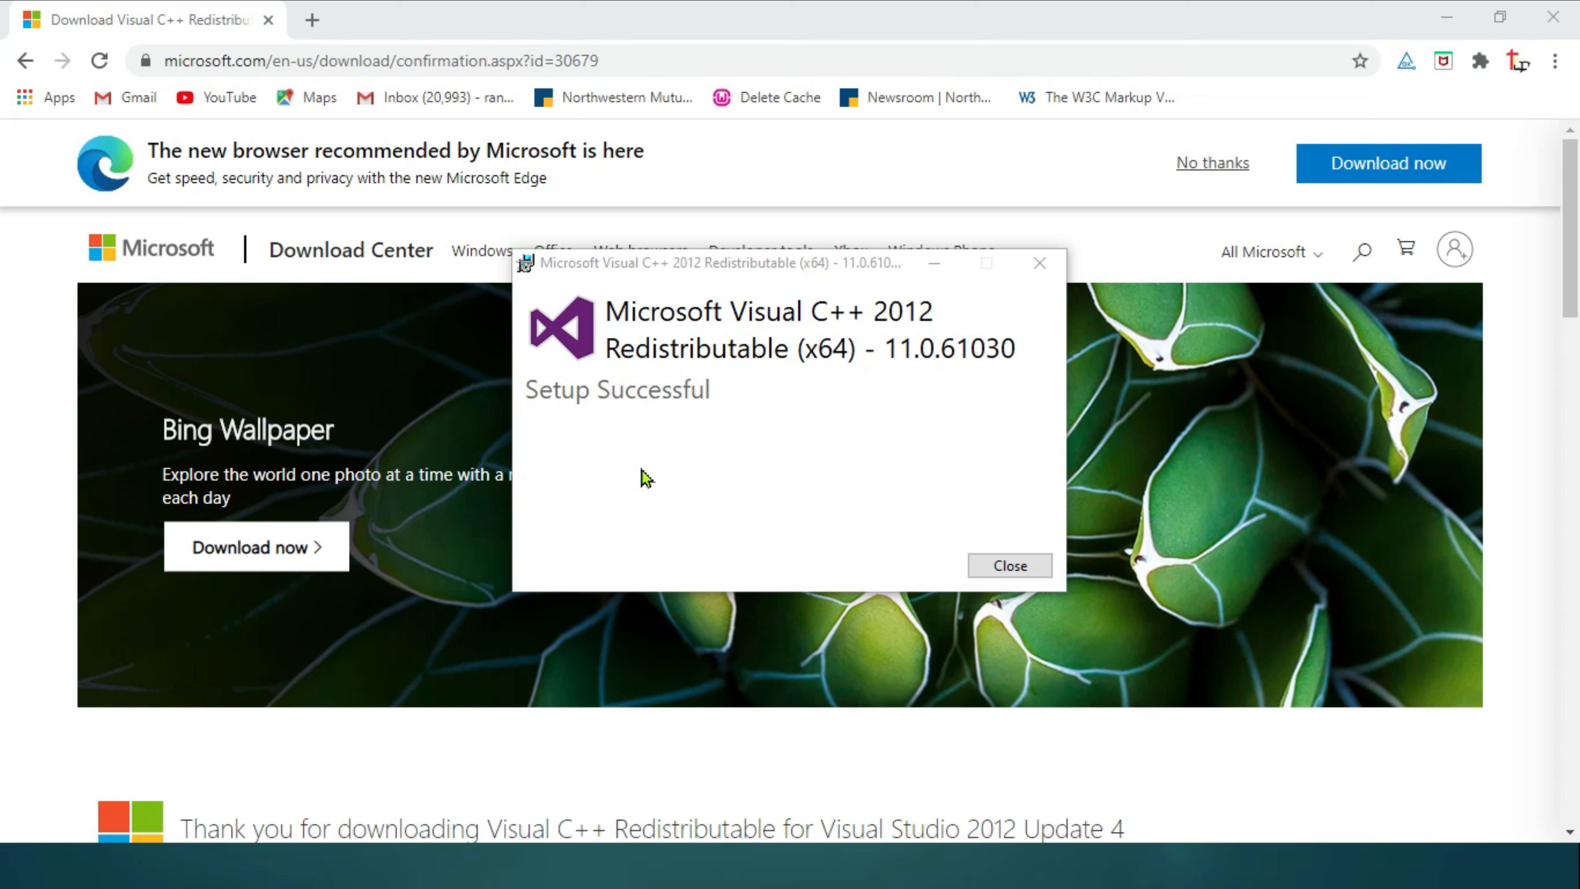
click(1015, 571)
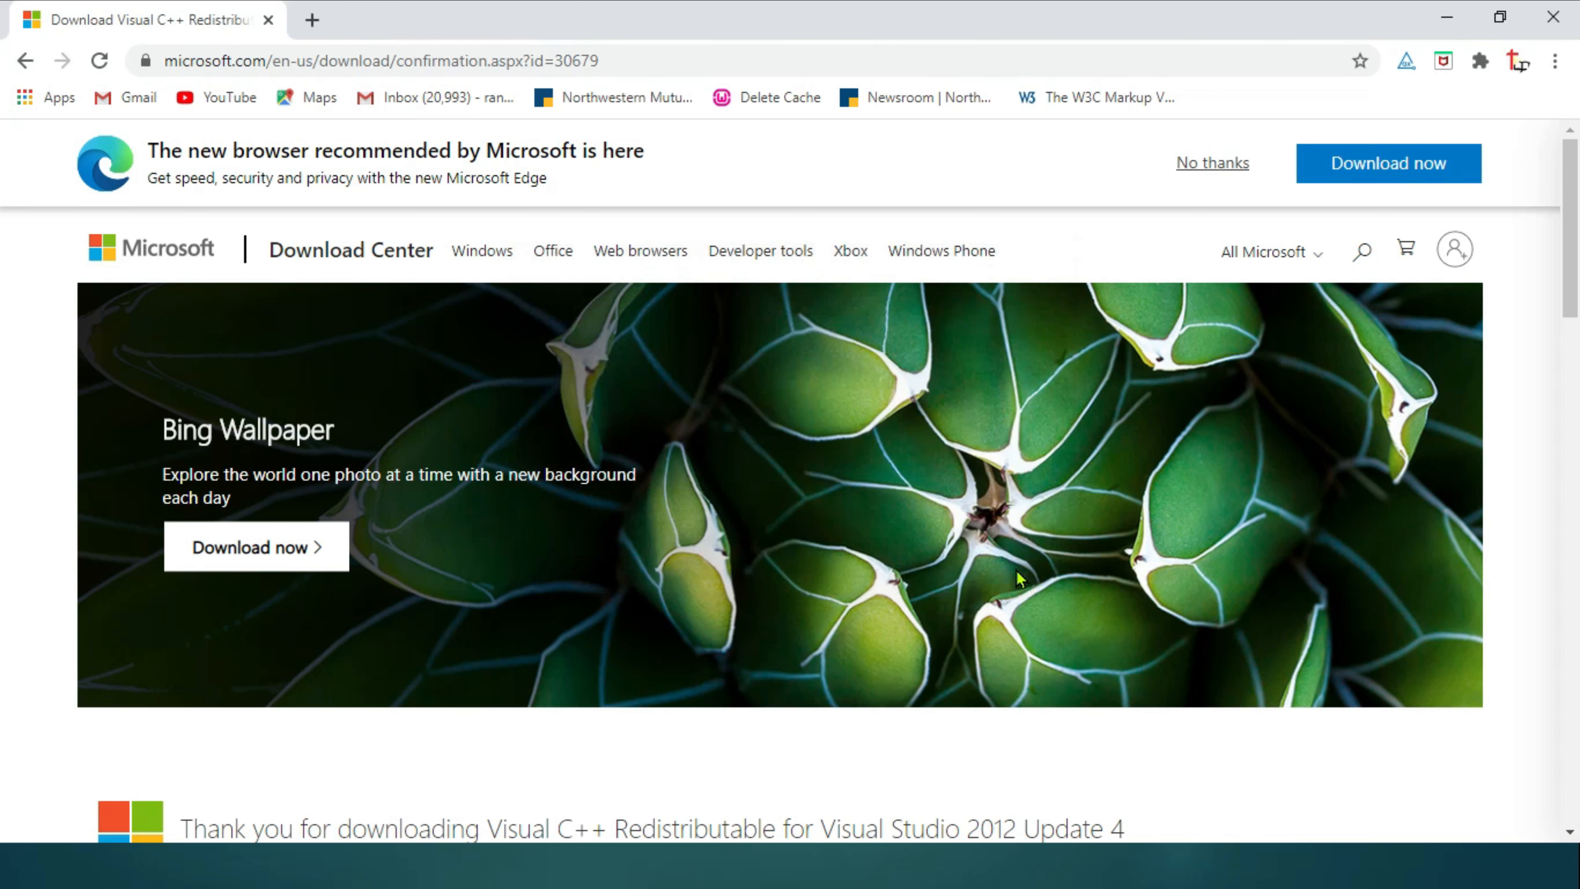
Skip the download form and get wampserver3.2.3_x64 directly from SourceForge
scroll(1016, 570, down, 2)
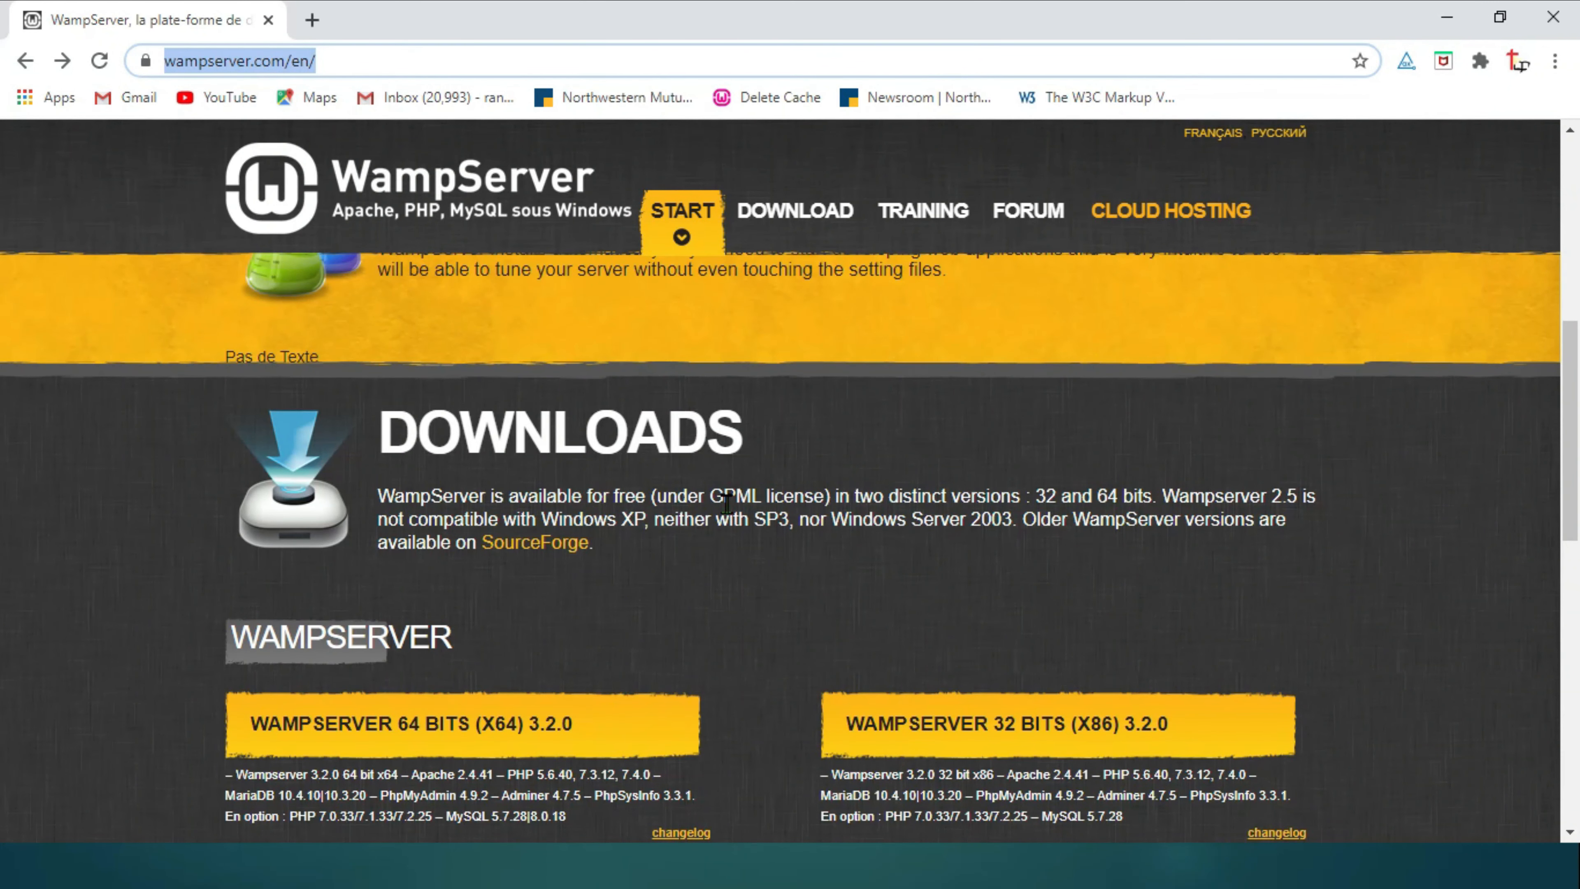
scroll(725, 503, down, 3)
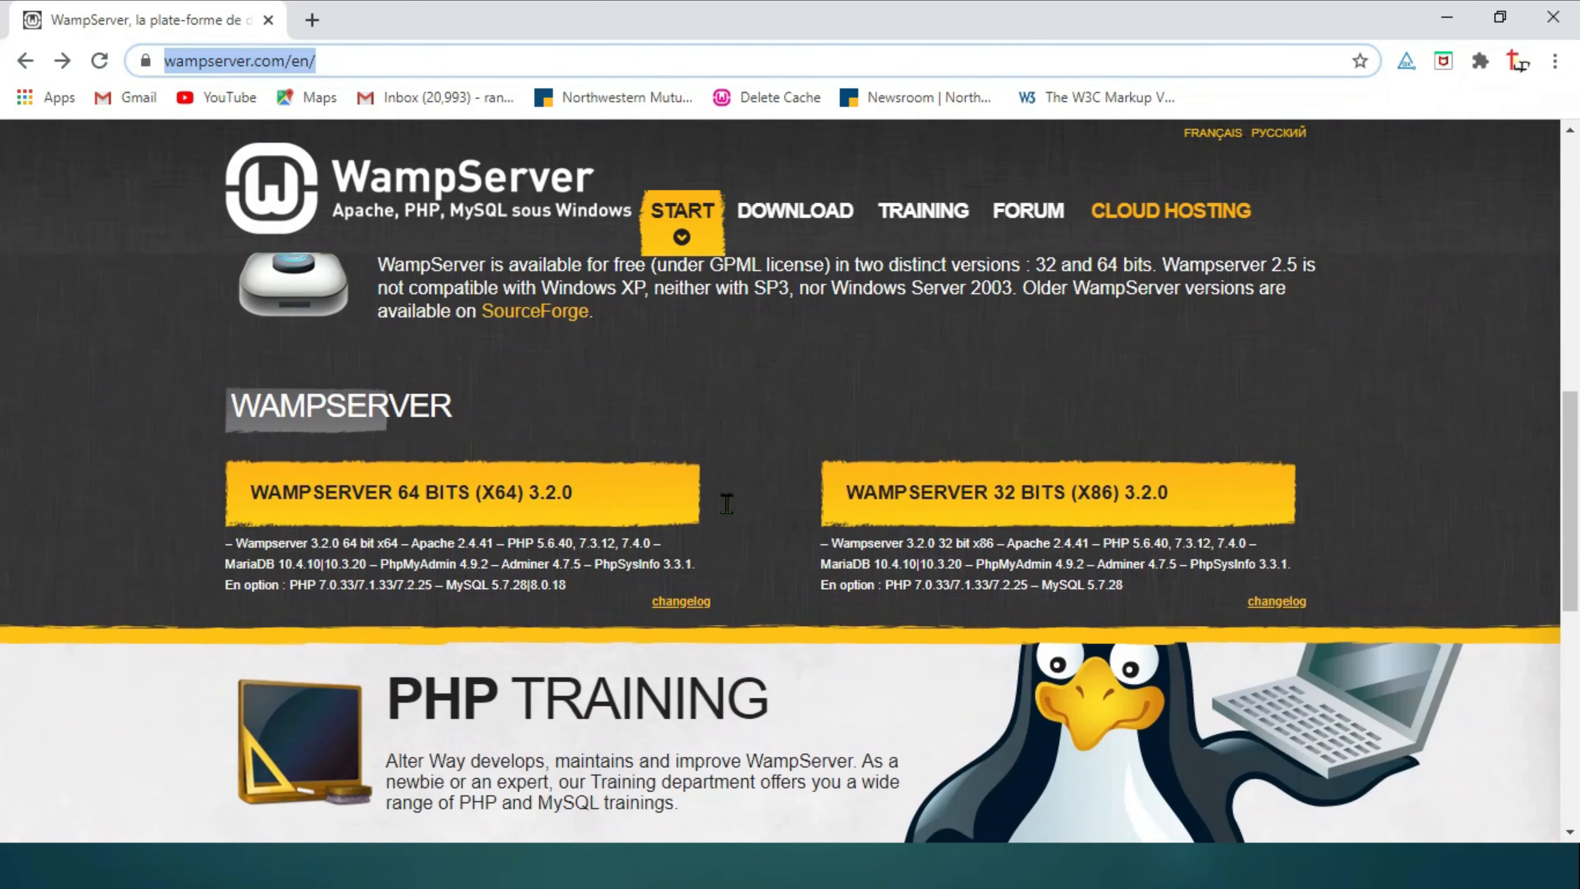
click(331, 507)
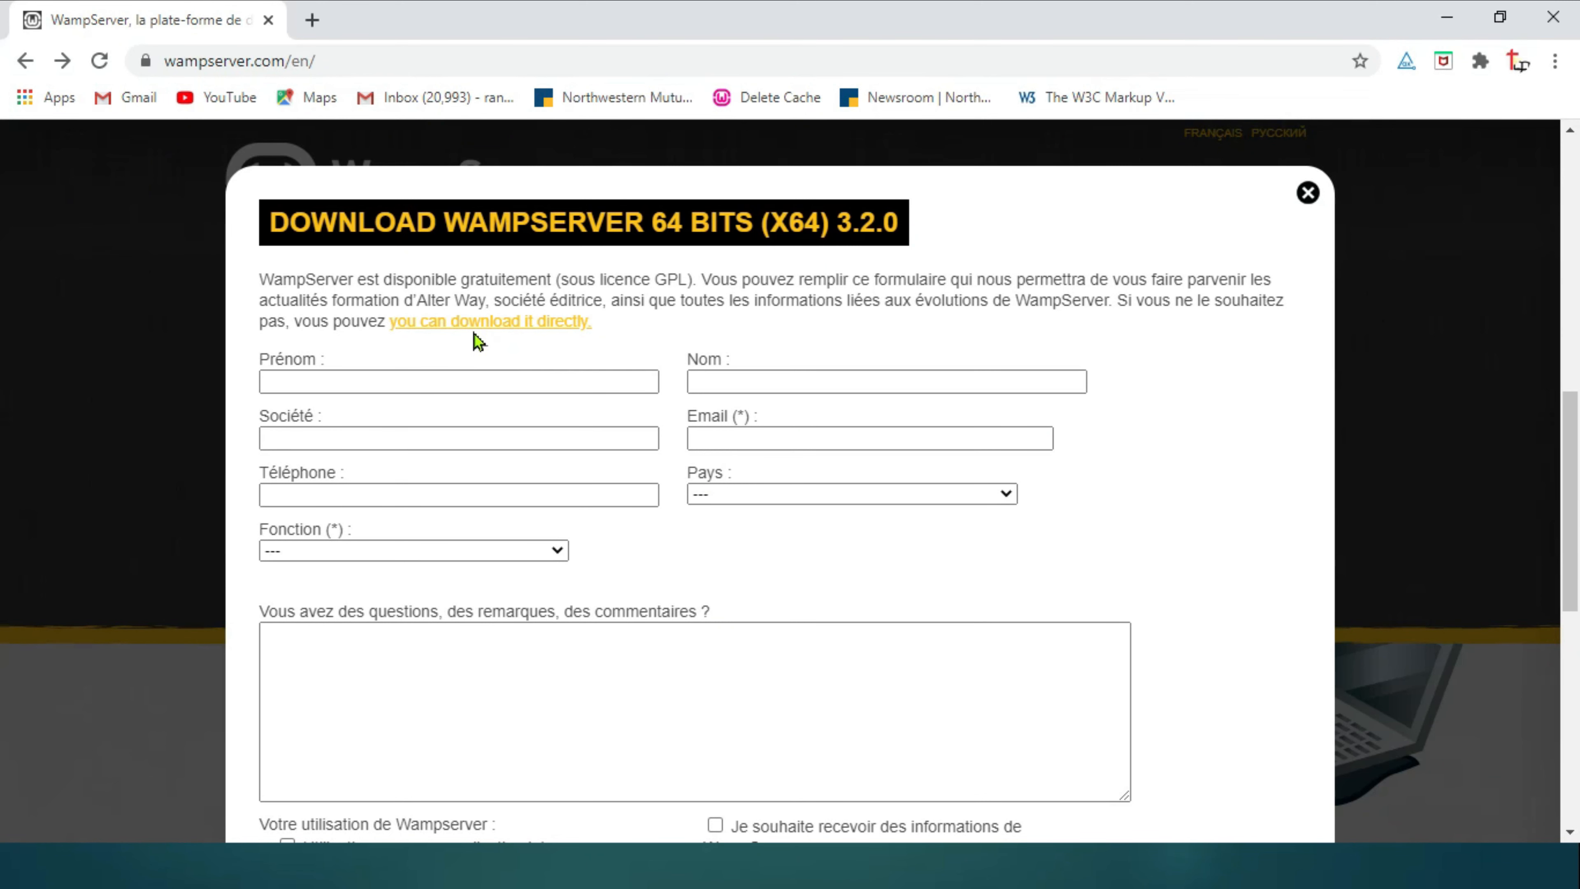
click(516, 321)
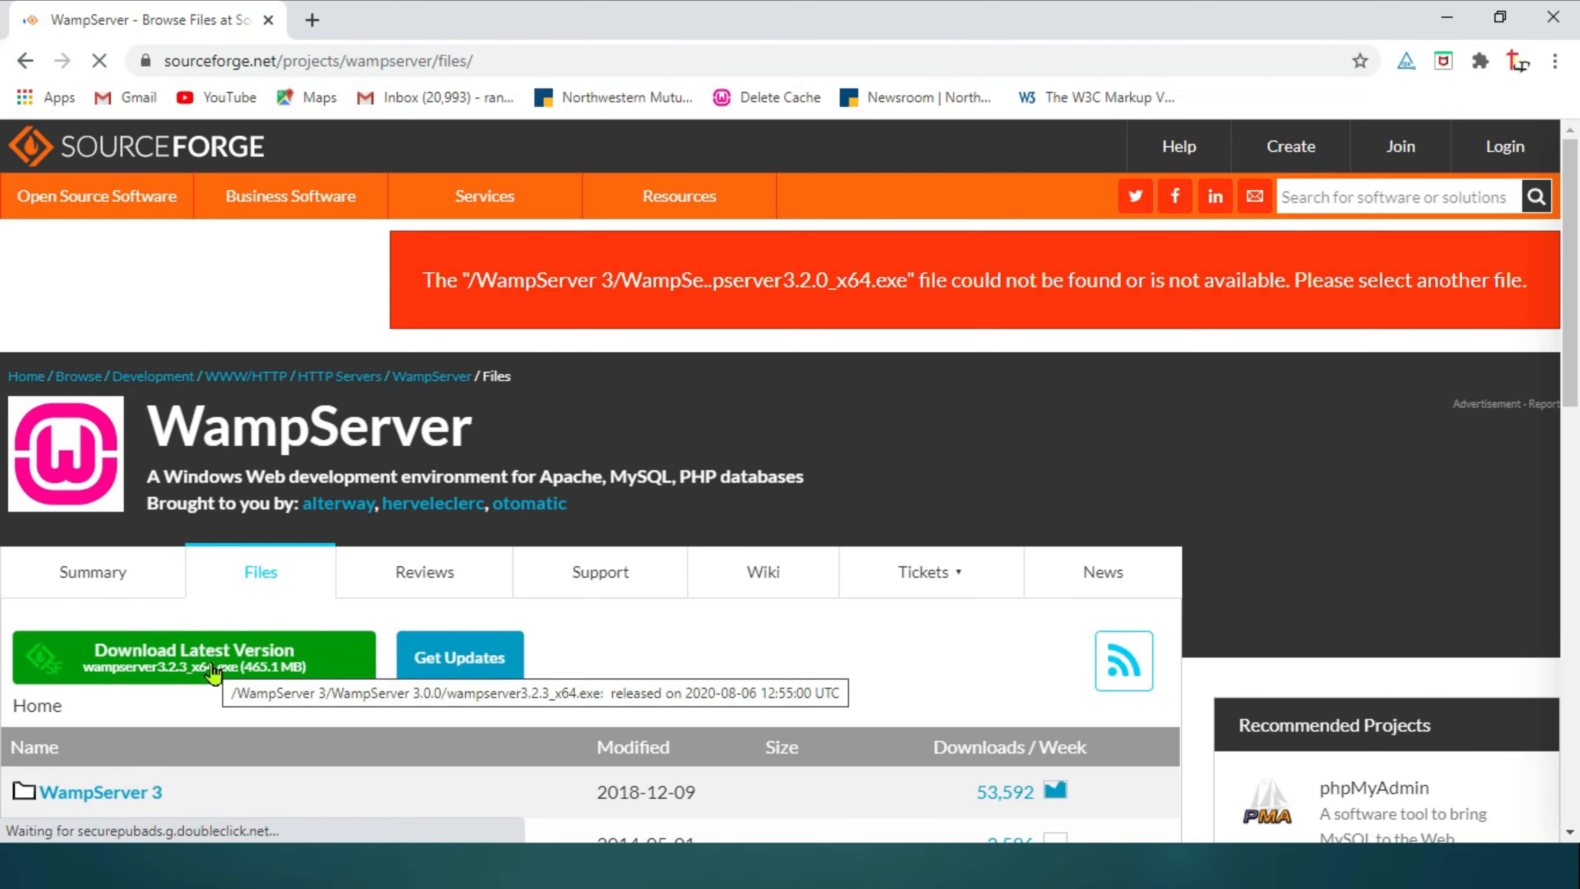
click(214, 671)
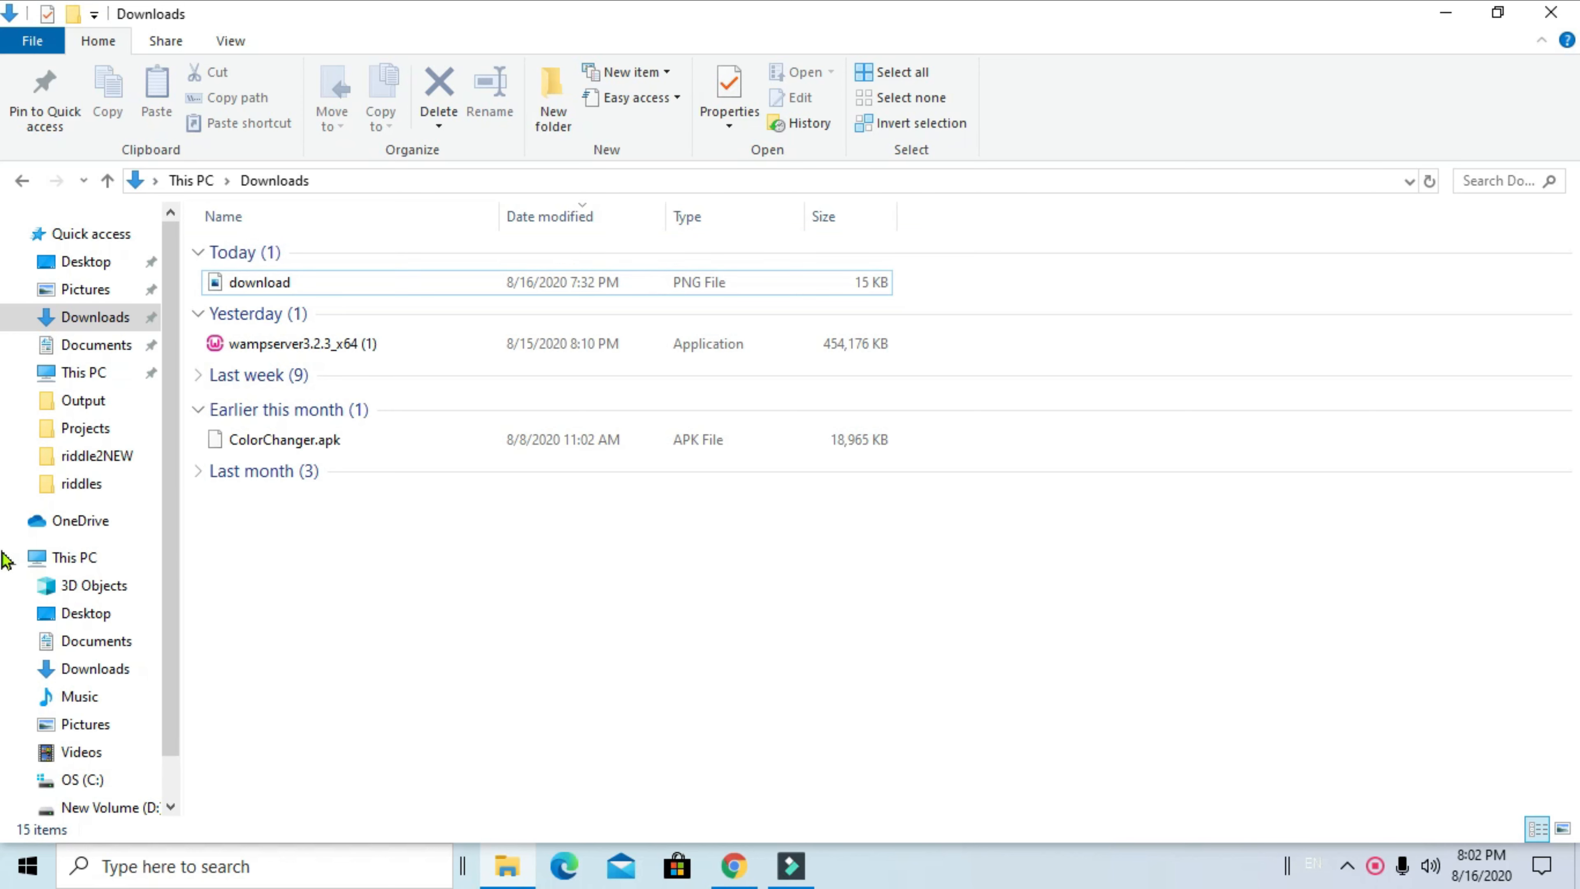
Launch wampserver3.2.3_x64 in English and accept the licence agreement
double_click(292, 348)
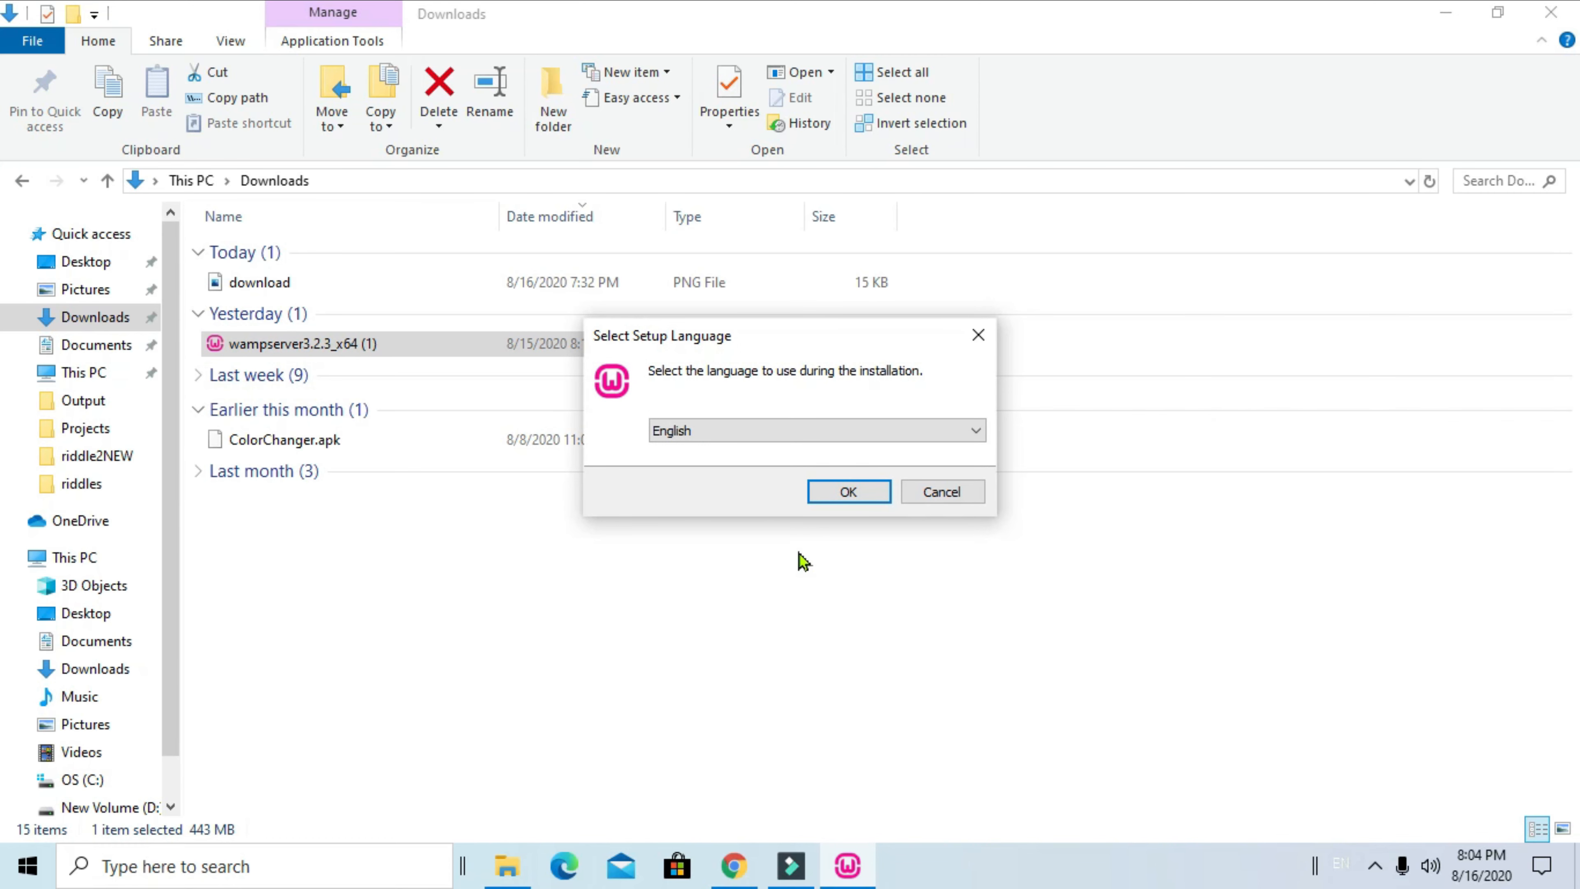
click(848, 495)
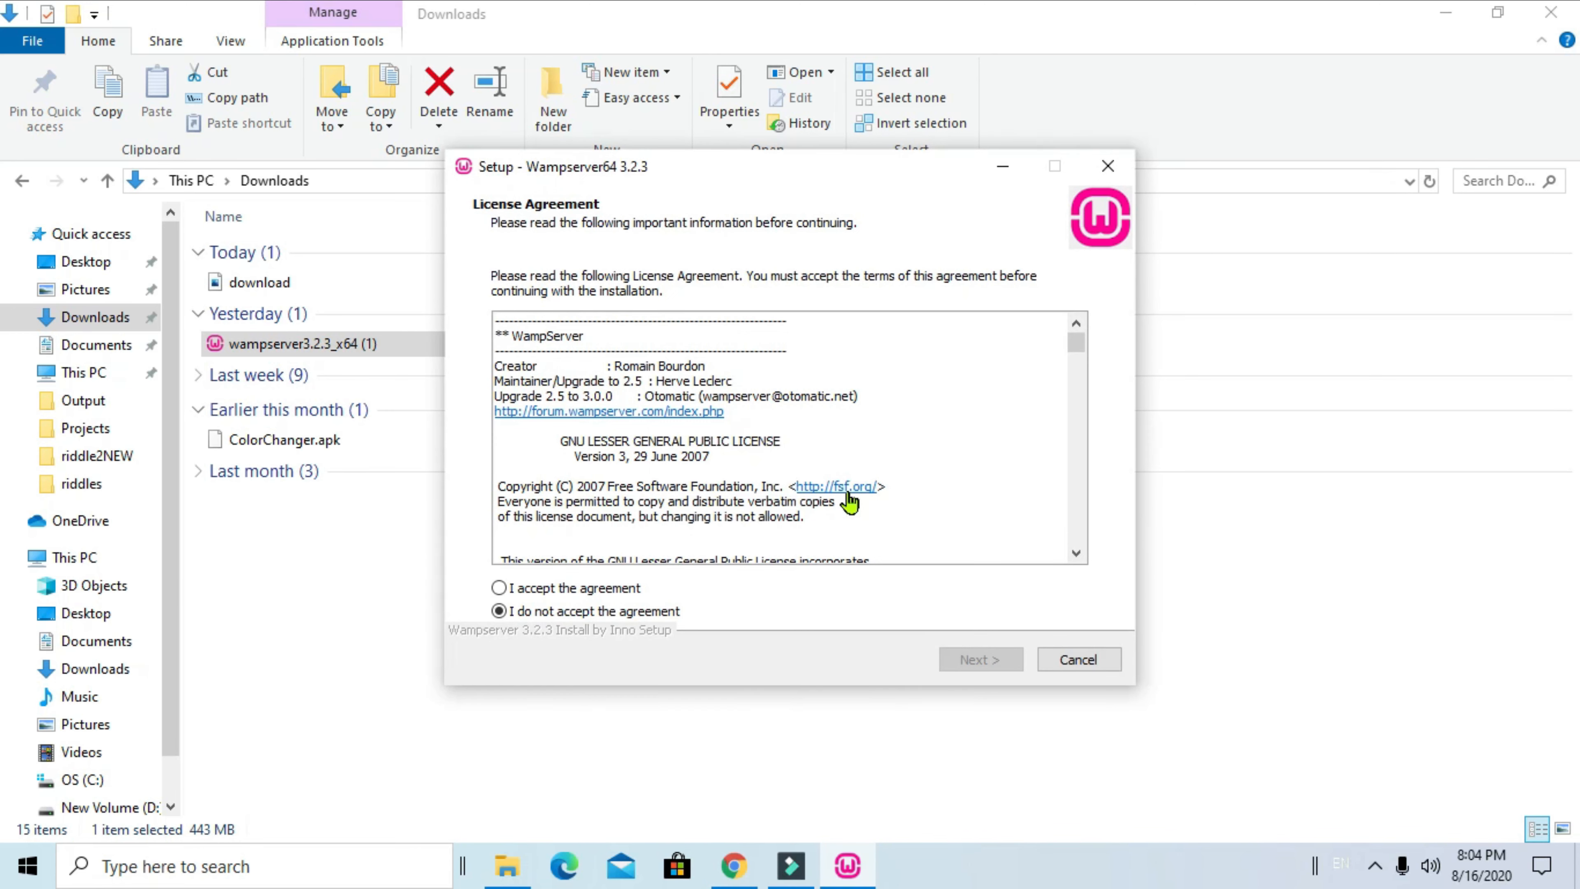
click(499, 590)
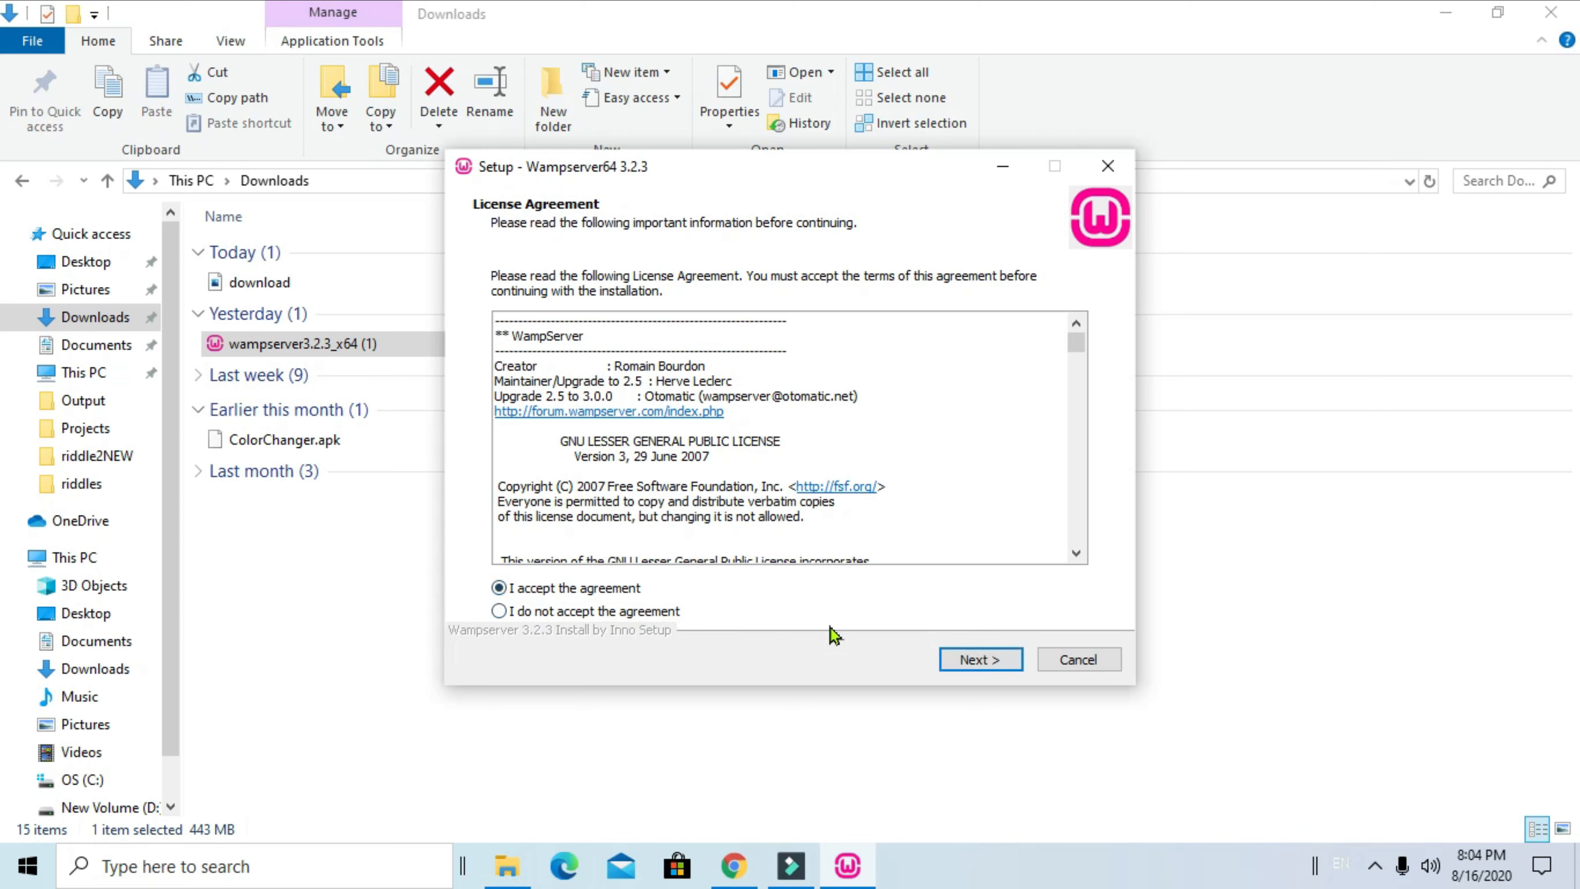
click(978, 662)
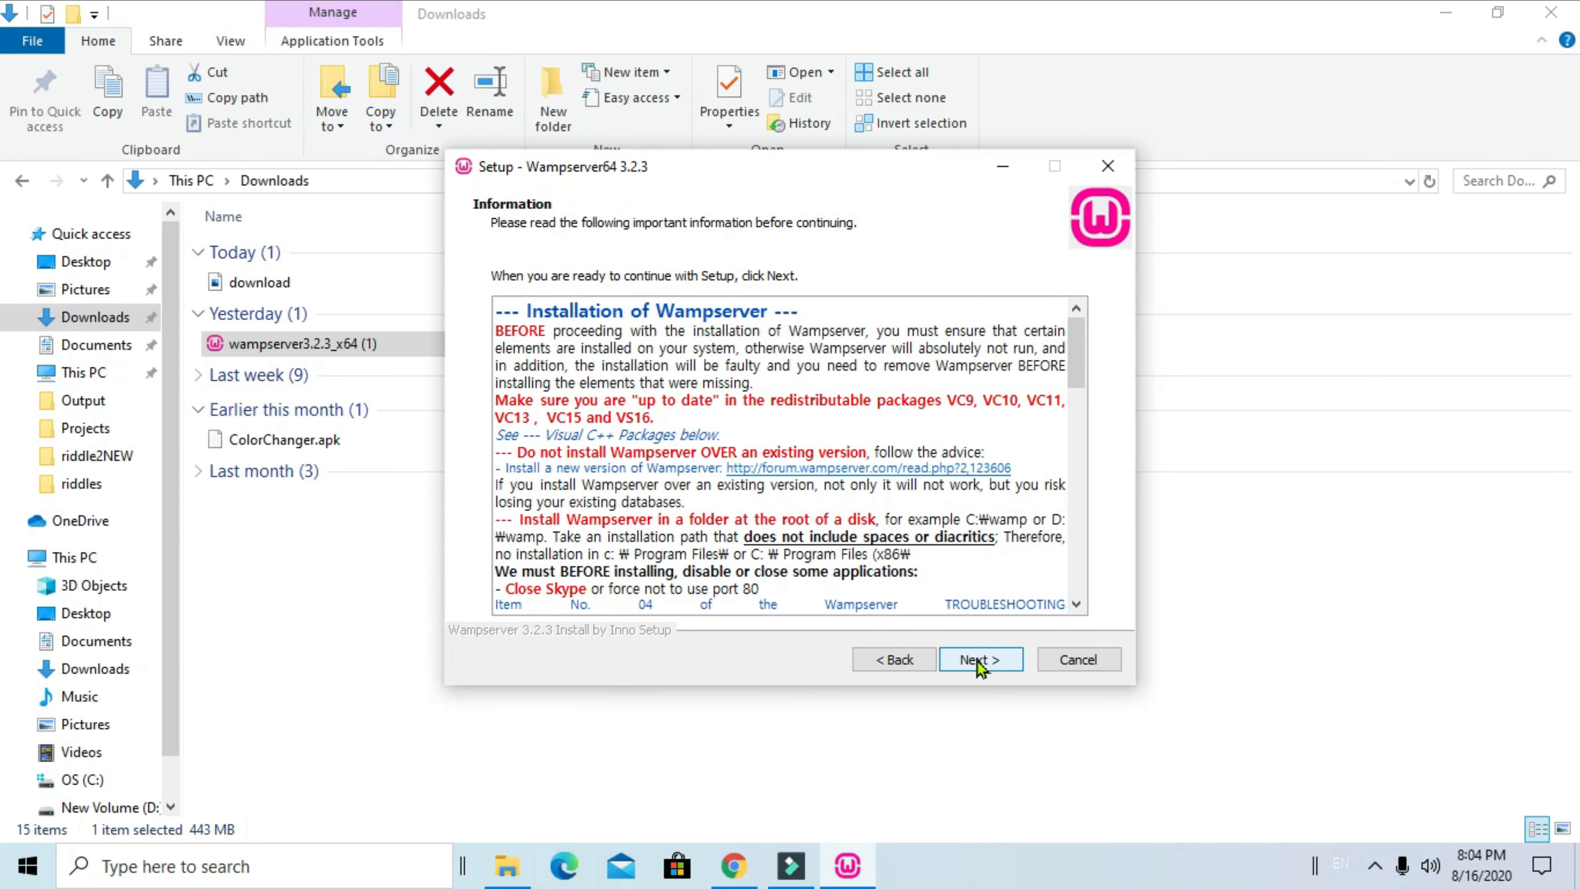
Keep c:\wamp64, the default components and the default start menu folder
click(980, 659)
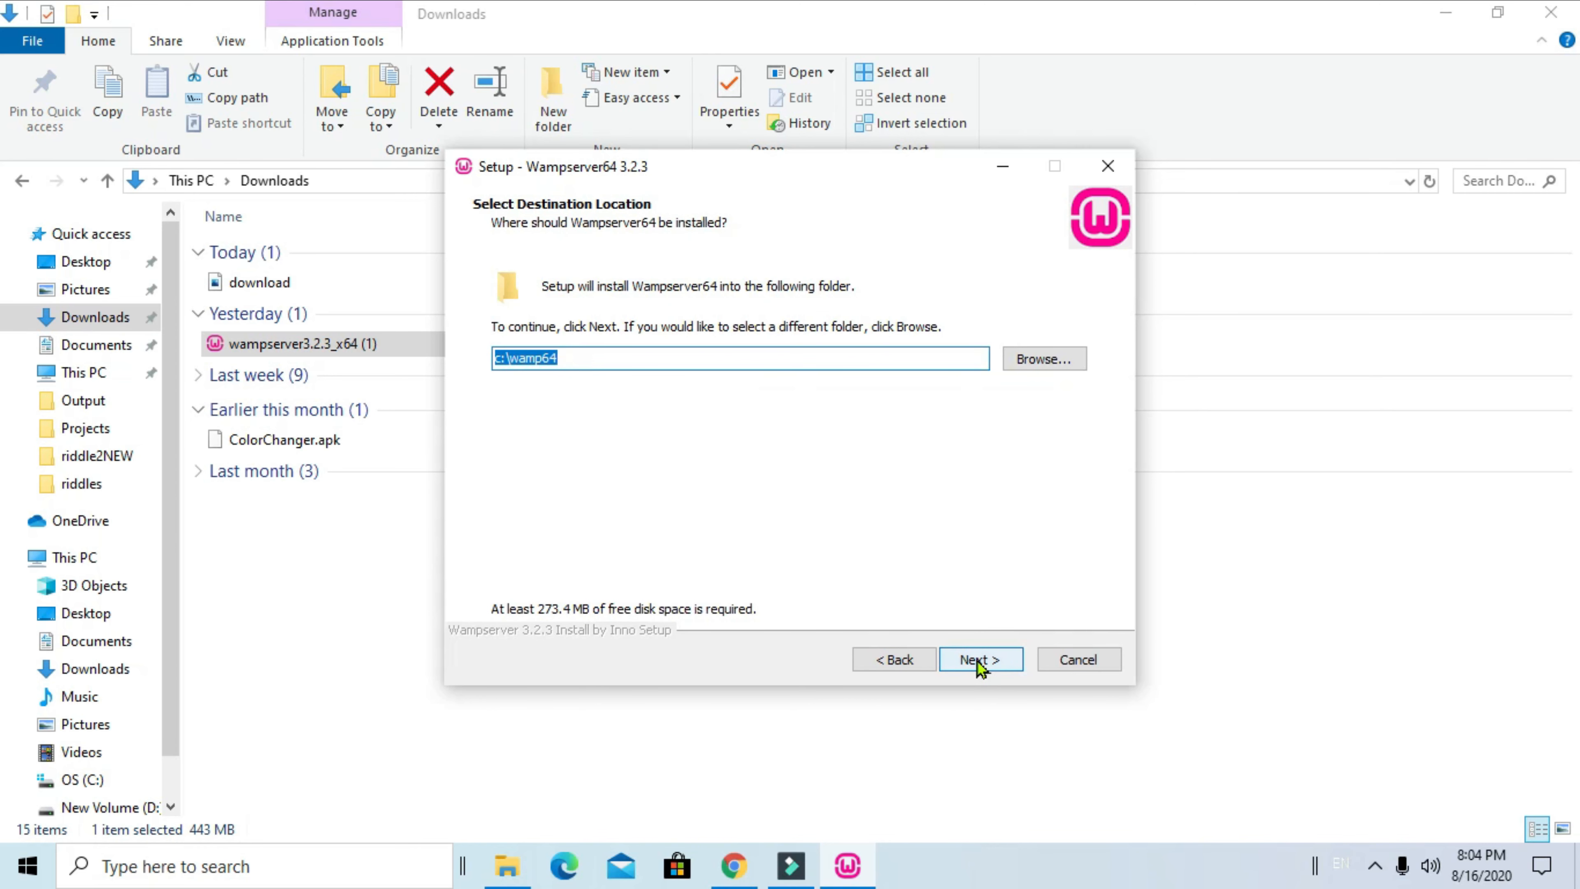
click(975, 660)
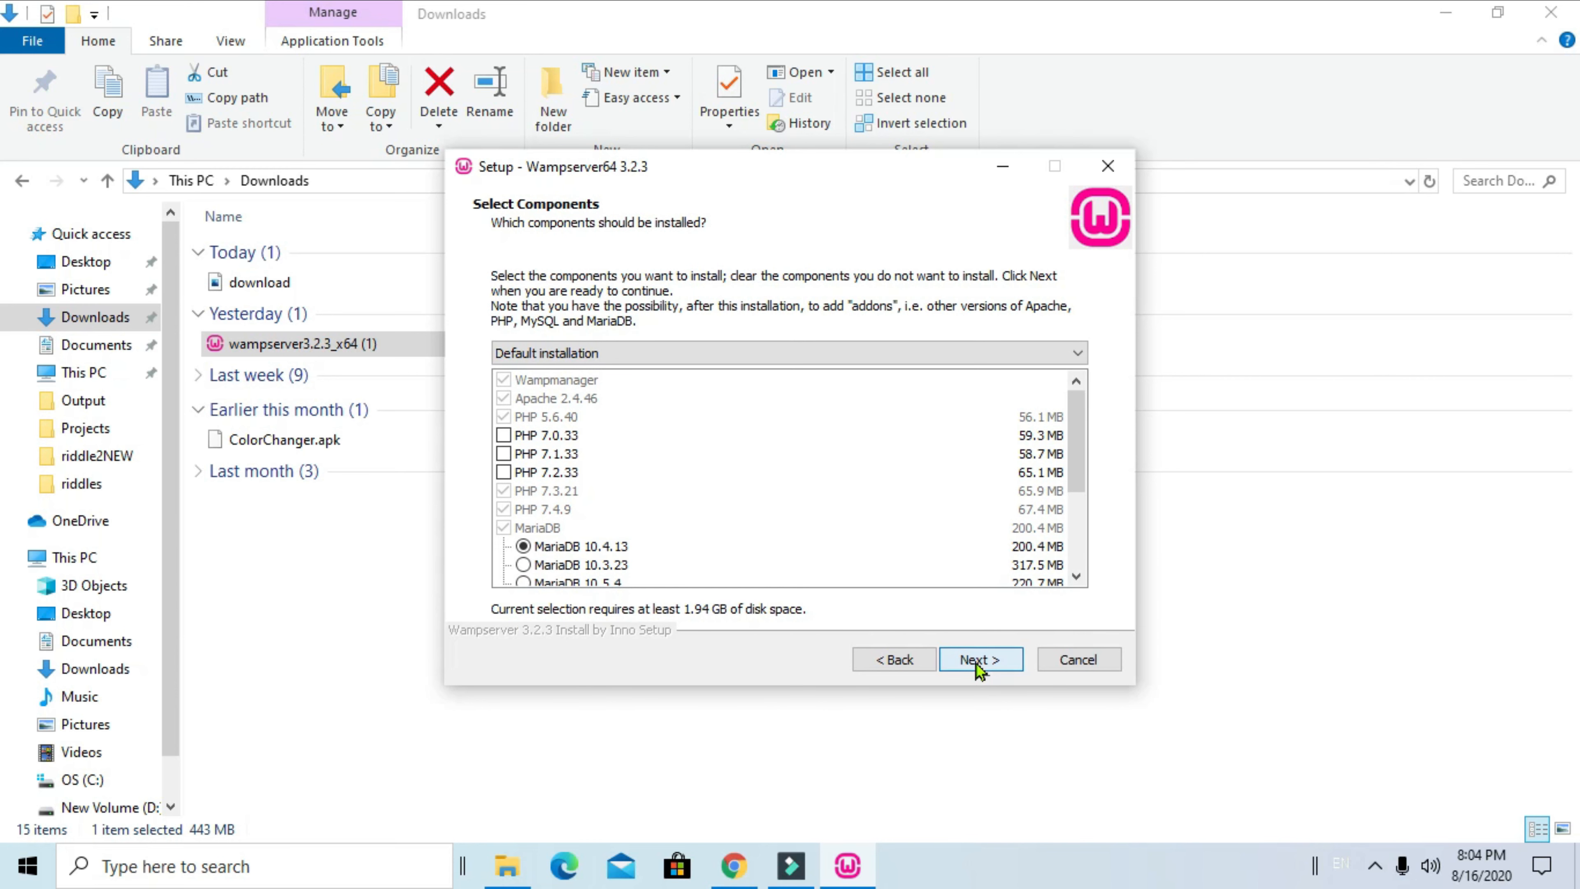
click(975, 659)
click(975, 661)
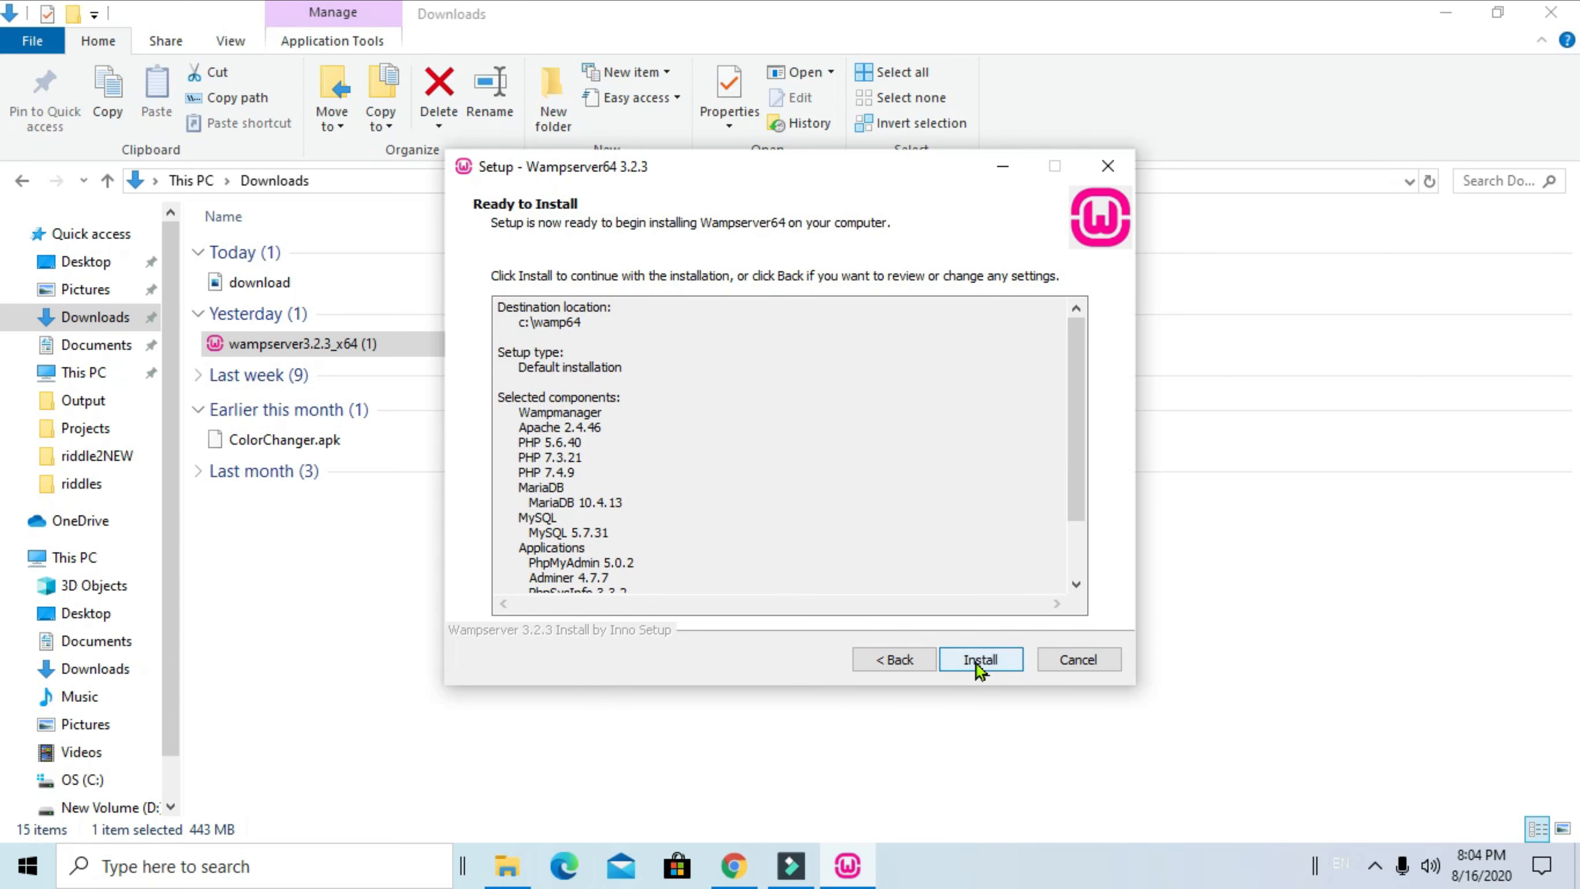
Install Wampserver64 3.2.3, answer the browser prompt, keep Notepad as editor, and finish
click(975, 660)
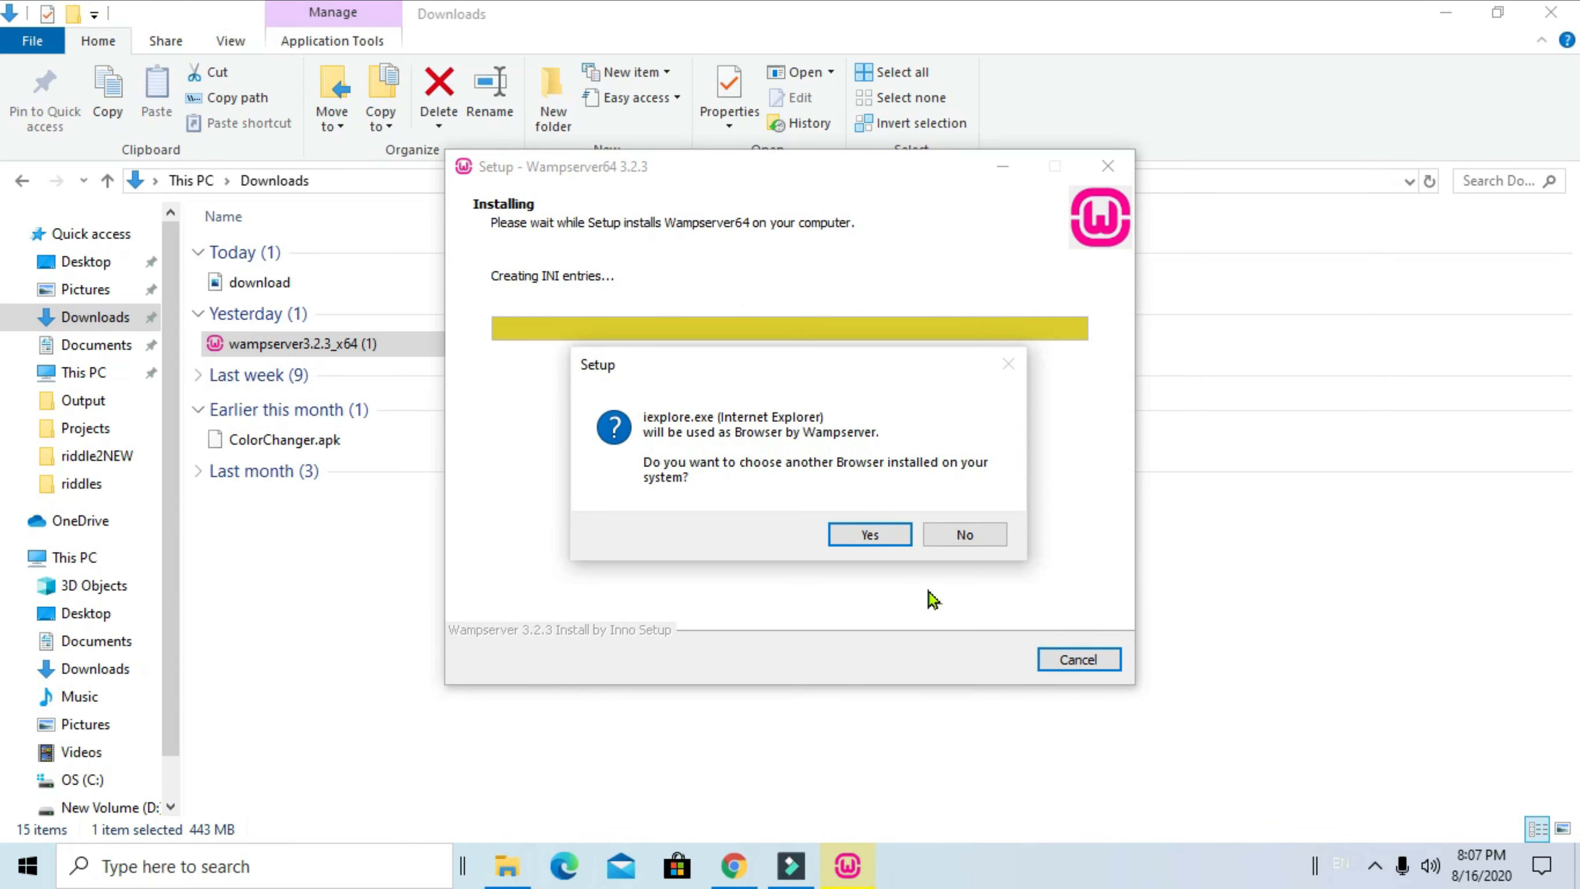
click(964, 534)
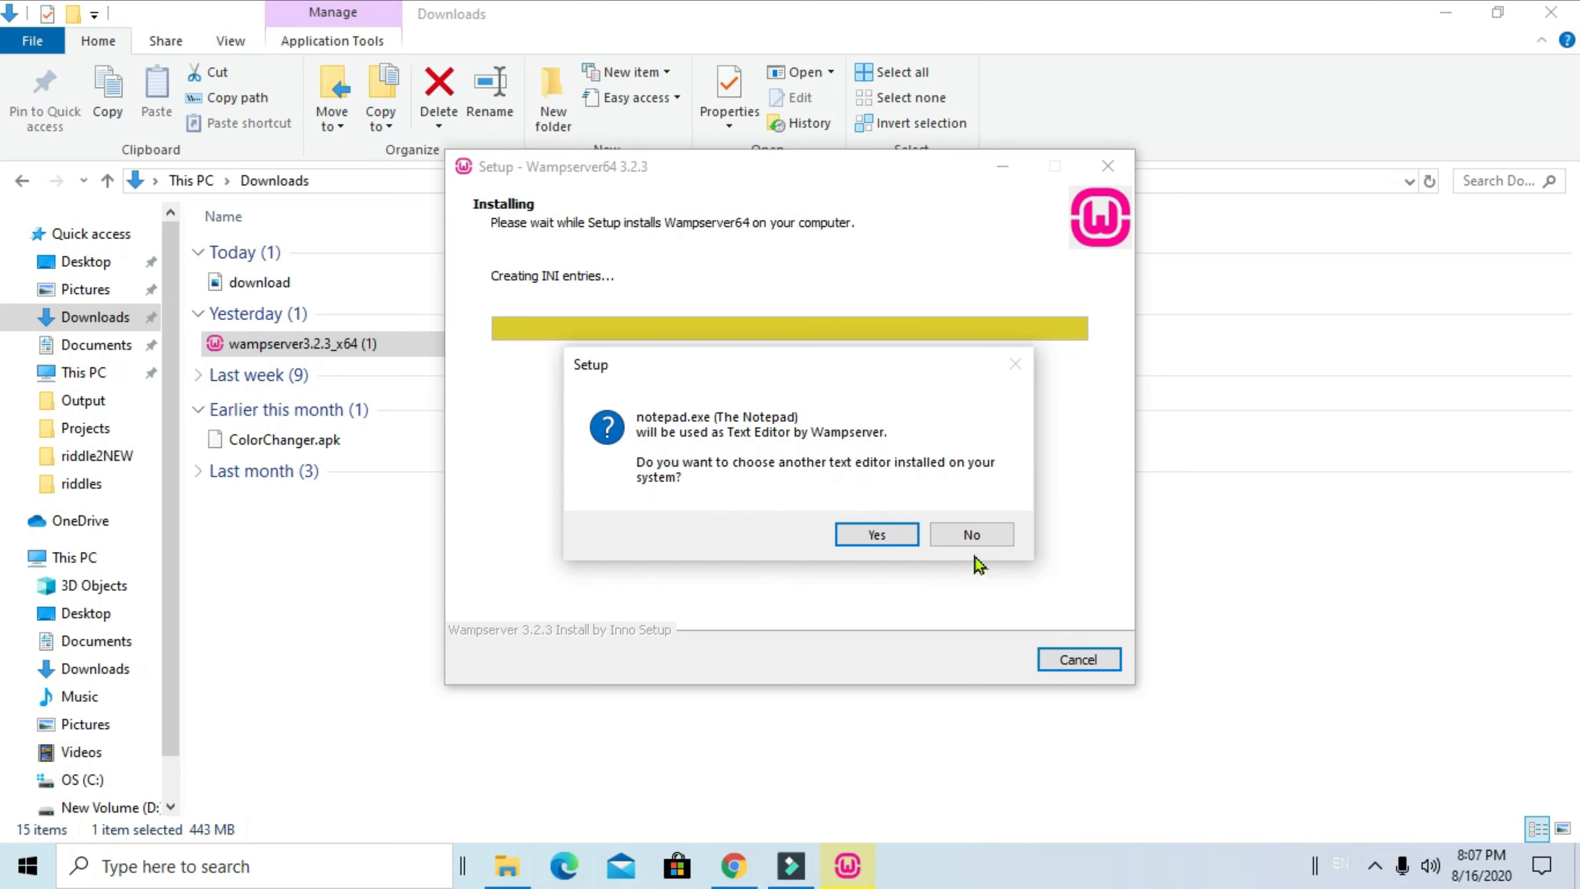
click(989, 545)
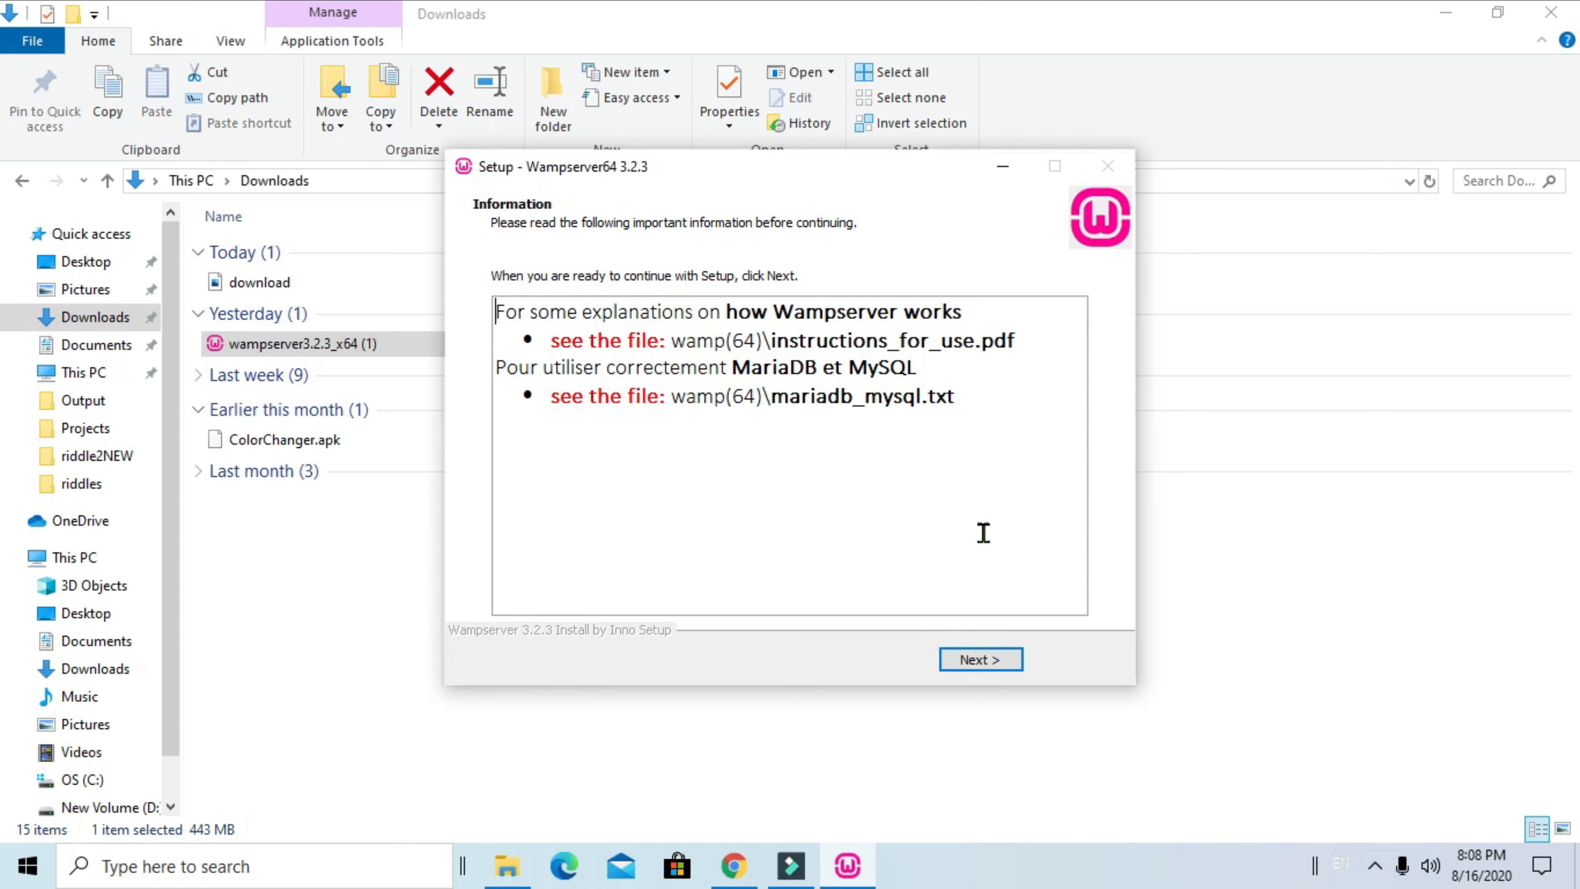
click(998, 666)
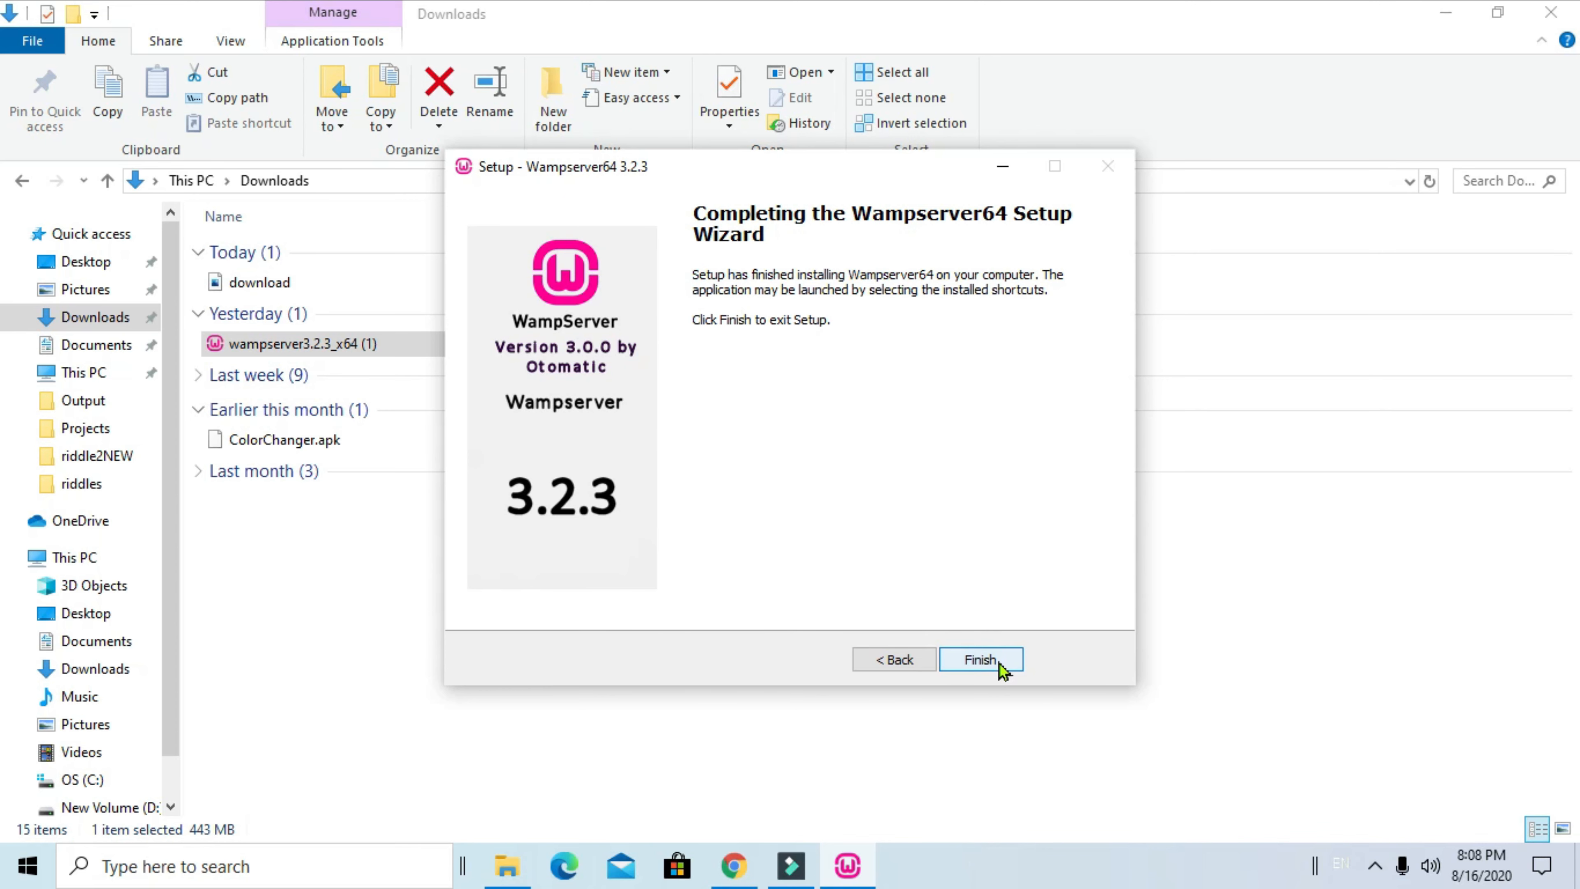
click(981, 659)
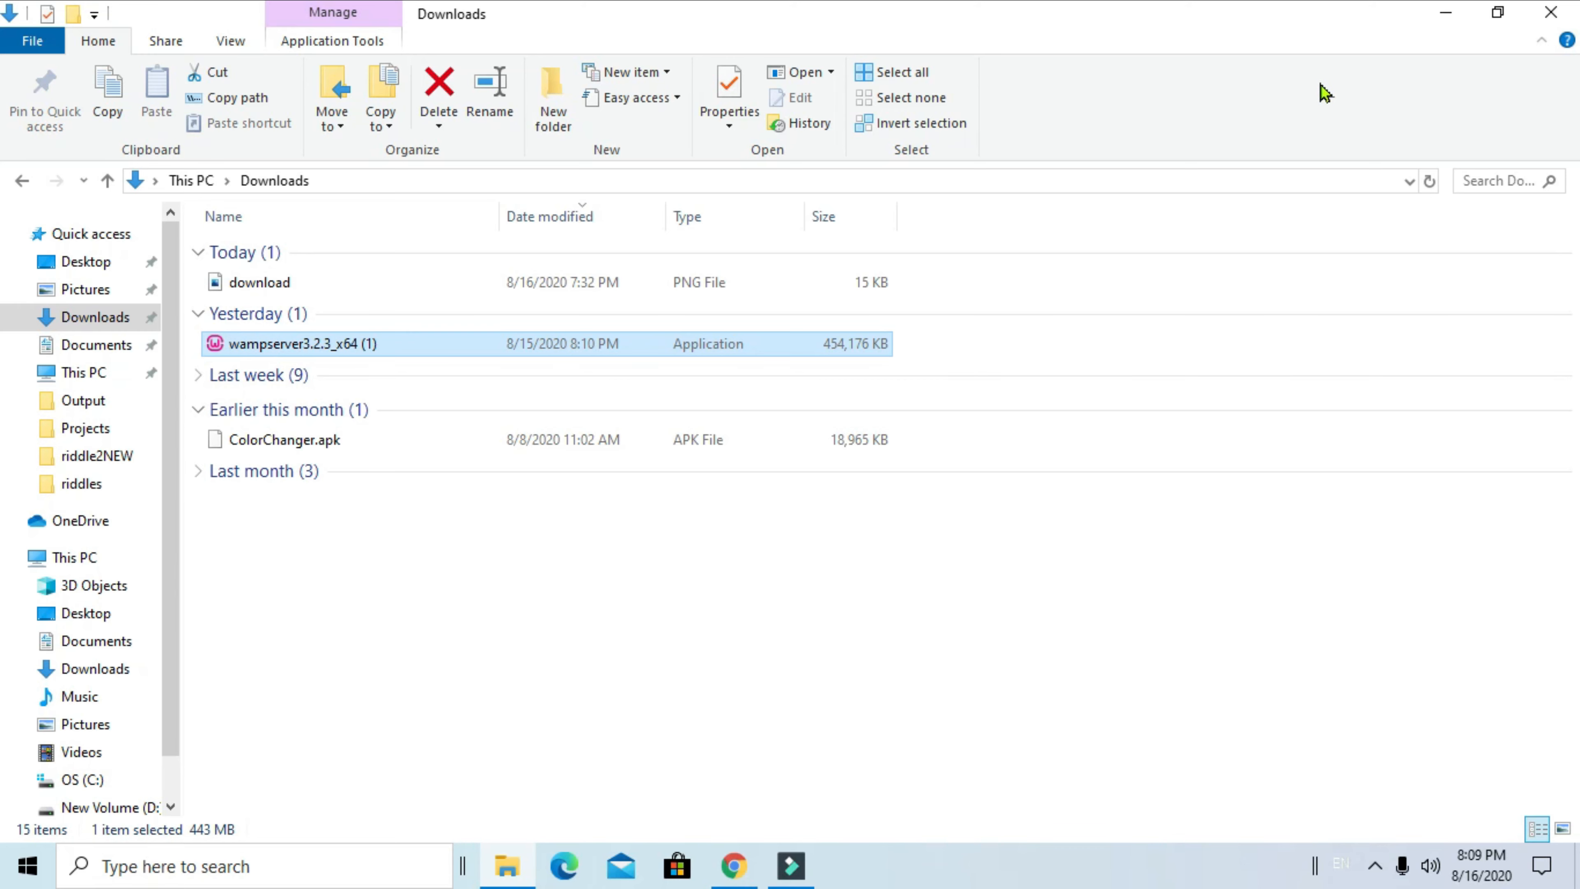
Search Google for 'wordpres' and open WordPress.org's Download WordPress page
click(1444, 12)
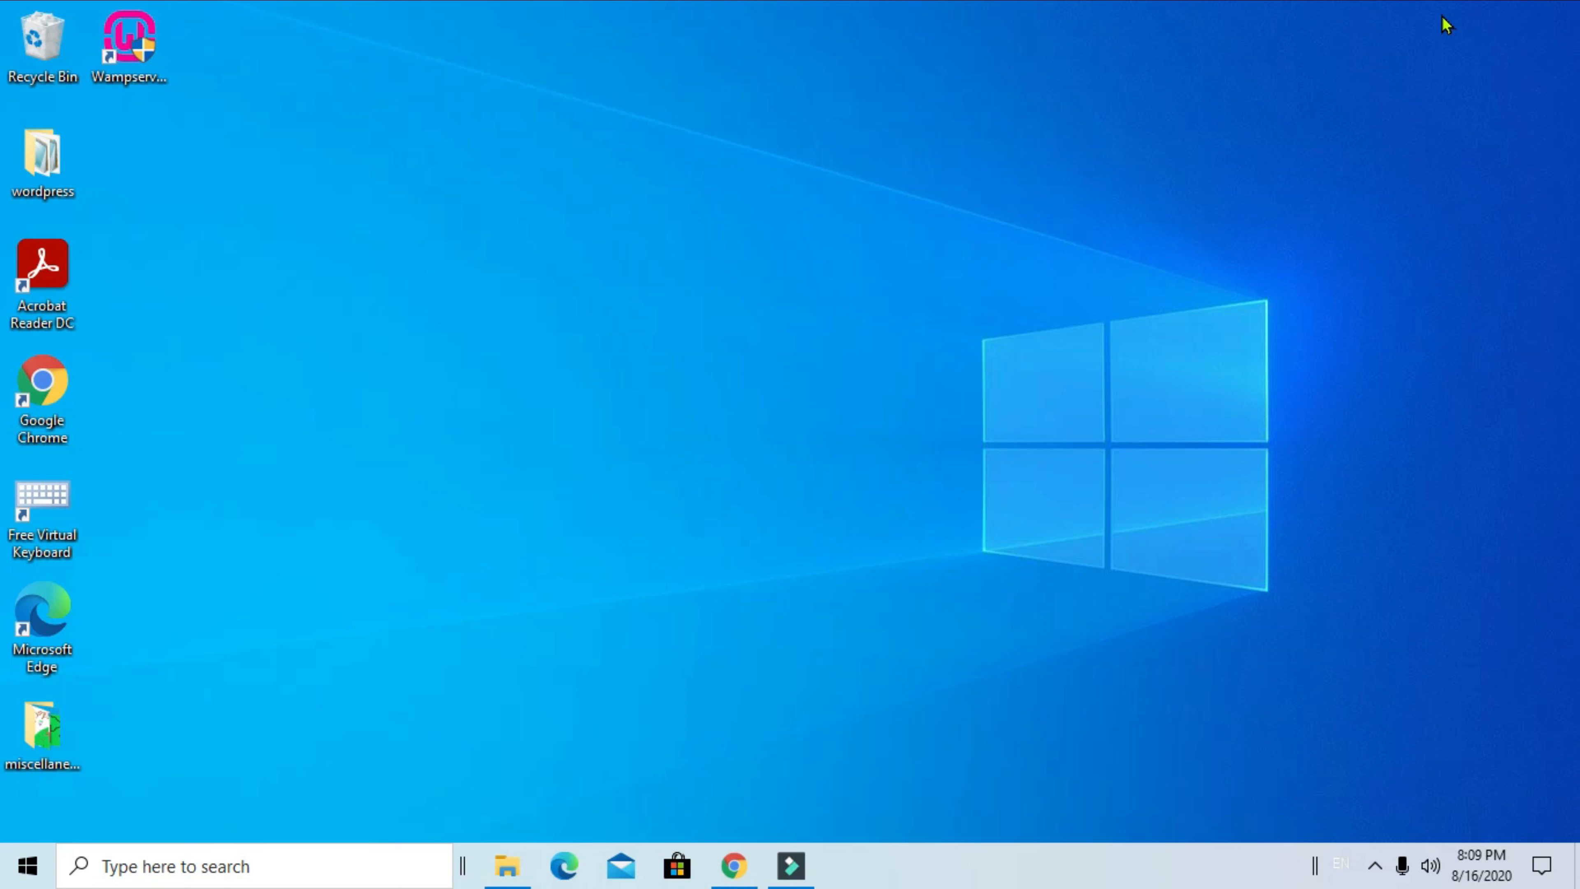
click(729, 881)
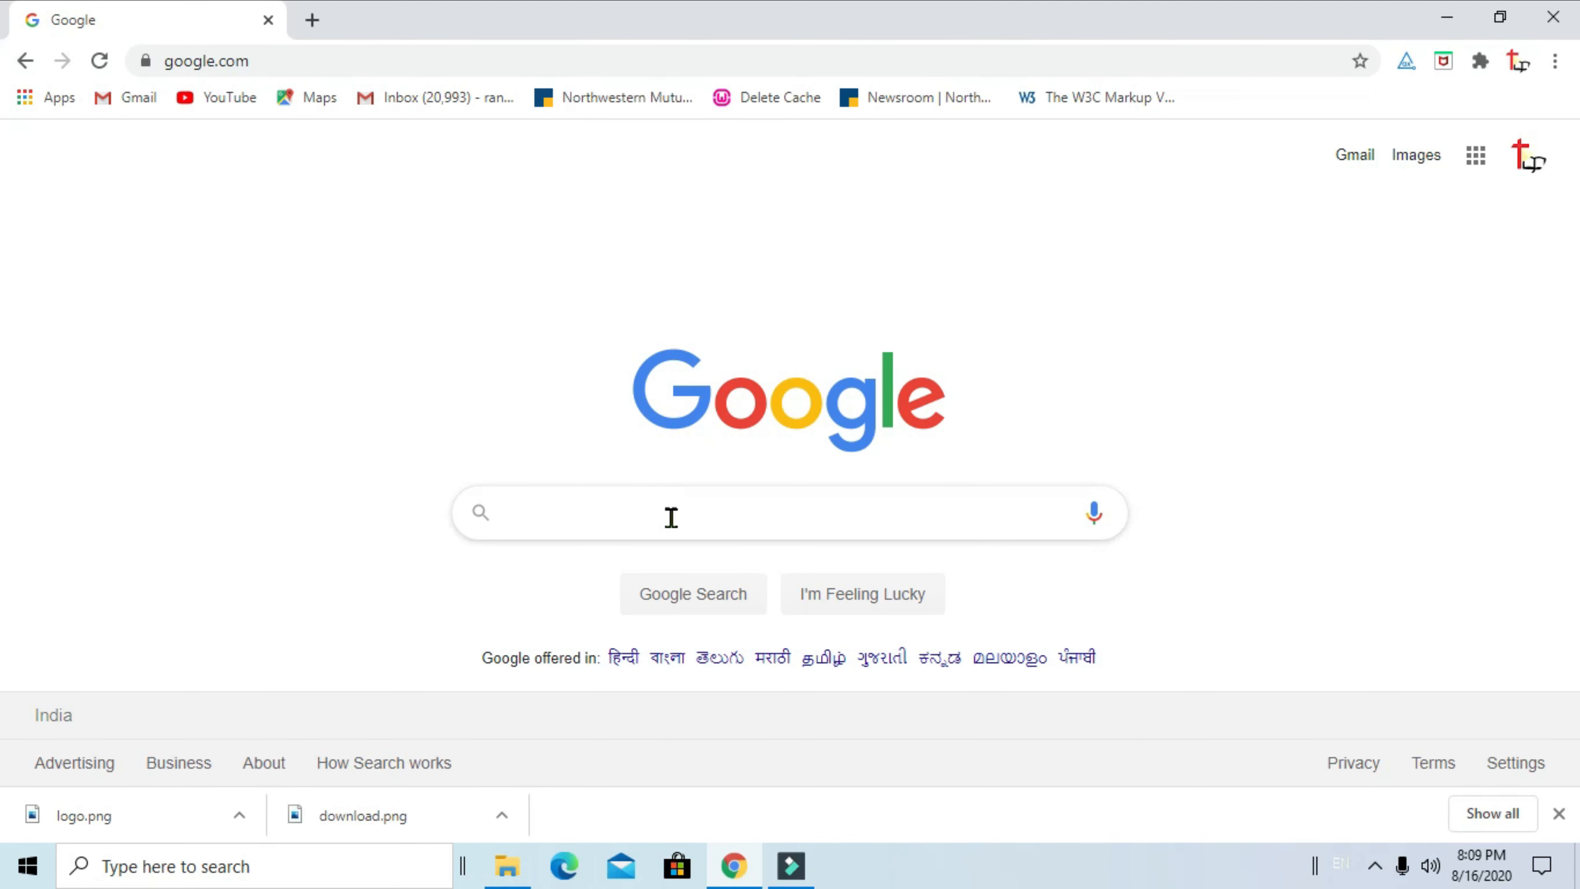
text(wordpres)
click(699, 563)
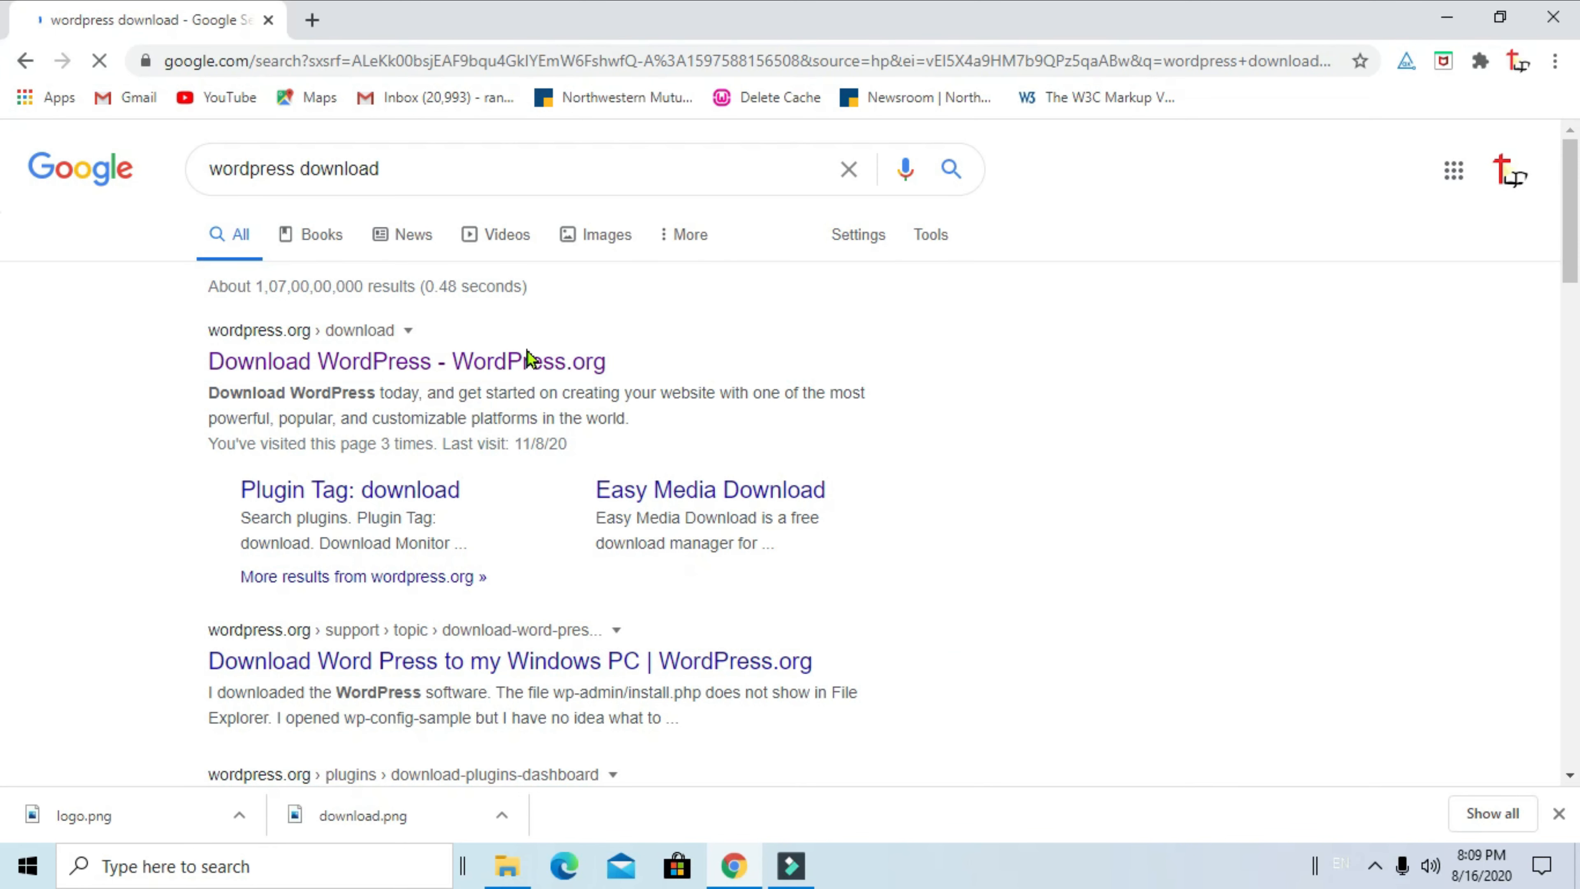
click(488, 362)
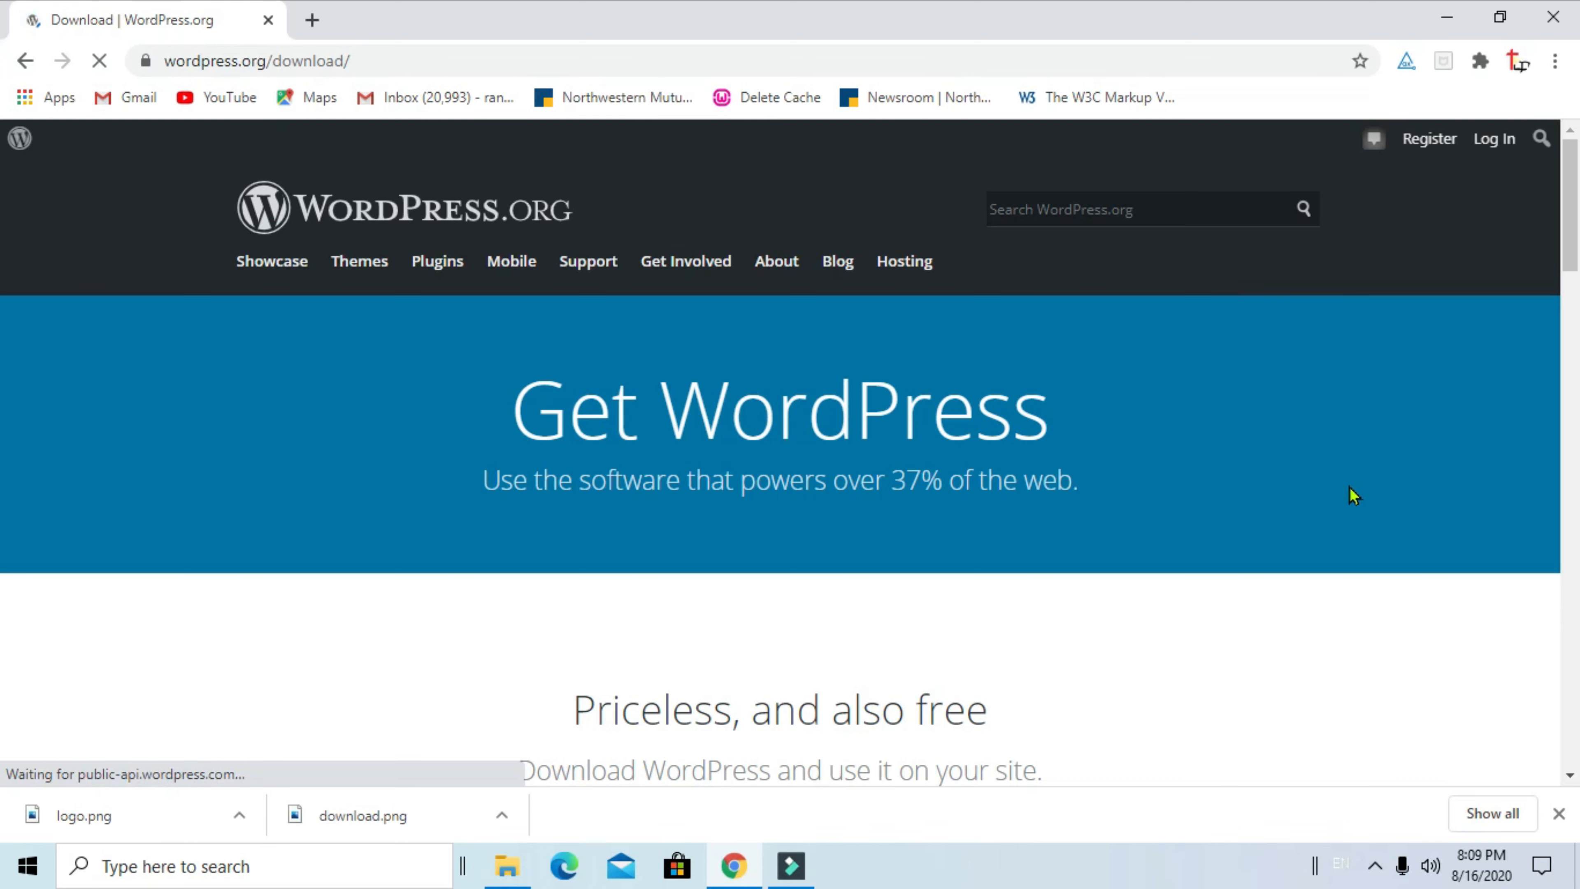
Download the WordPress 5.5 zip, dismiss the Hooray message, and minimize Chrome
scroll(1352, 495, down, 4)
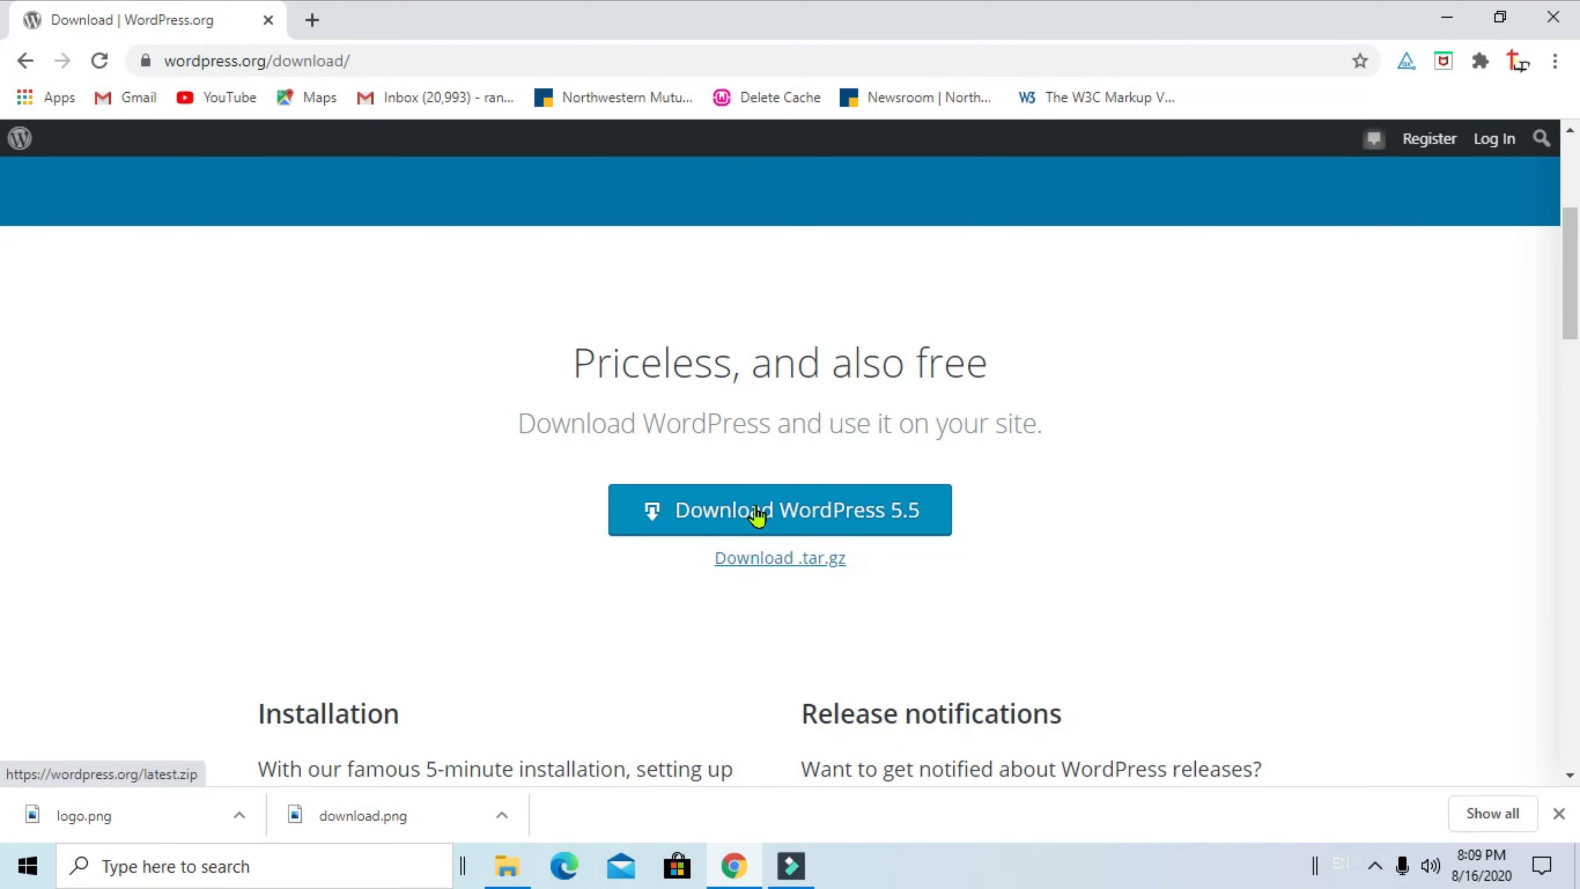
click(757, 514)
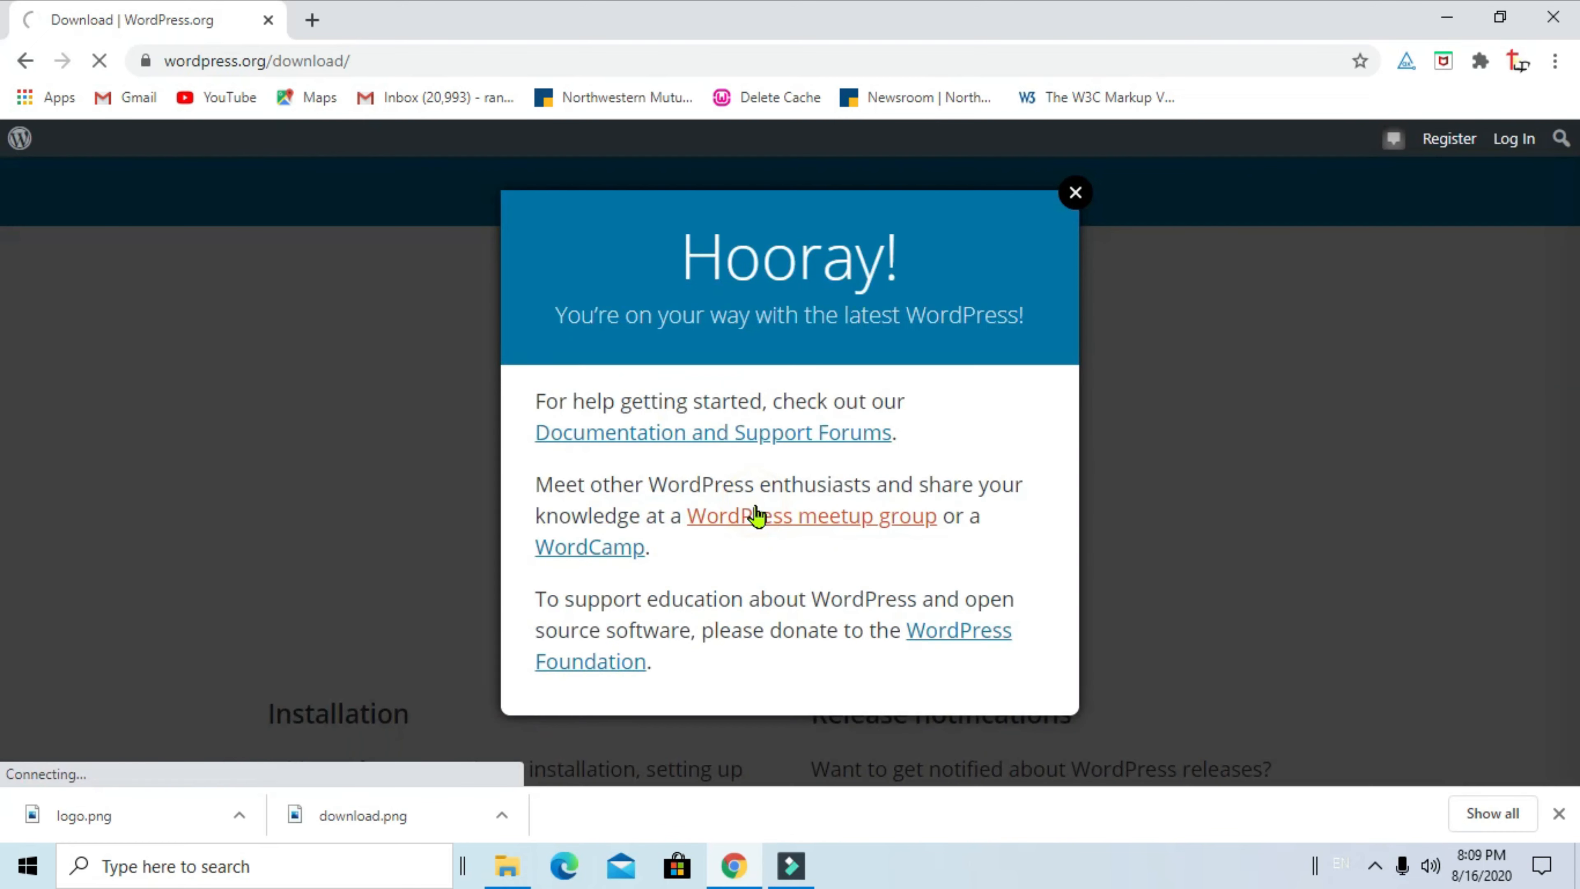
click(1076, 194)
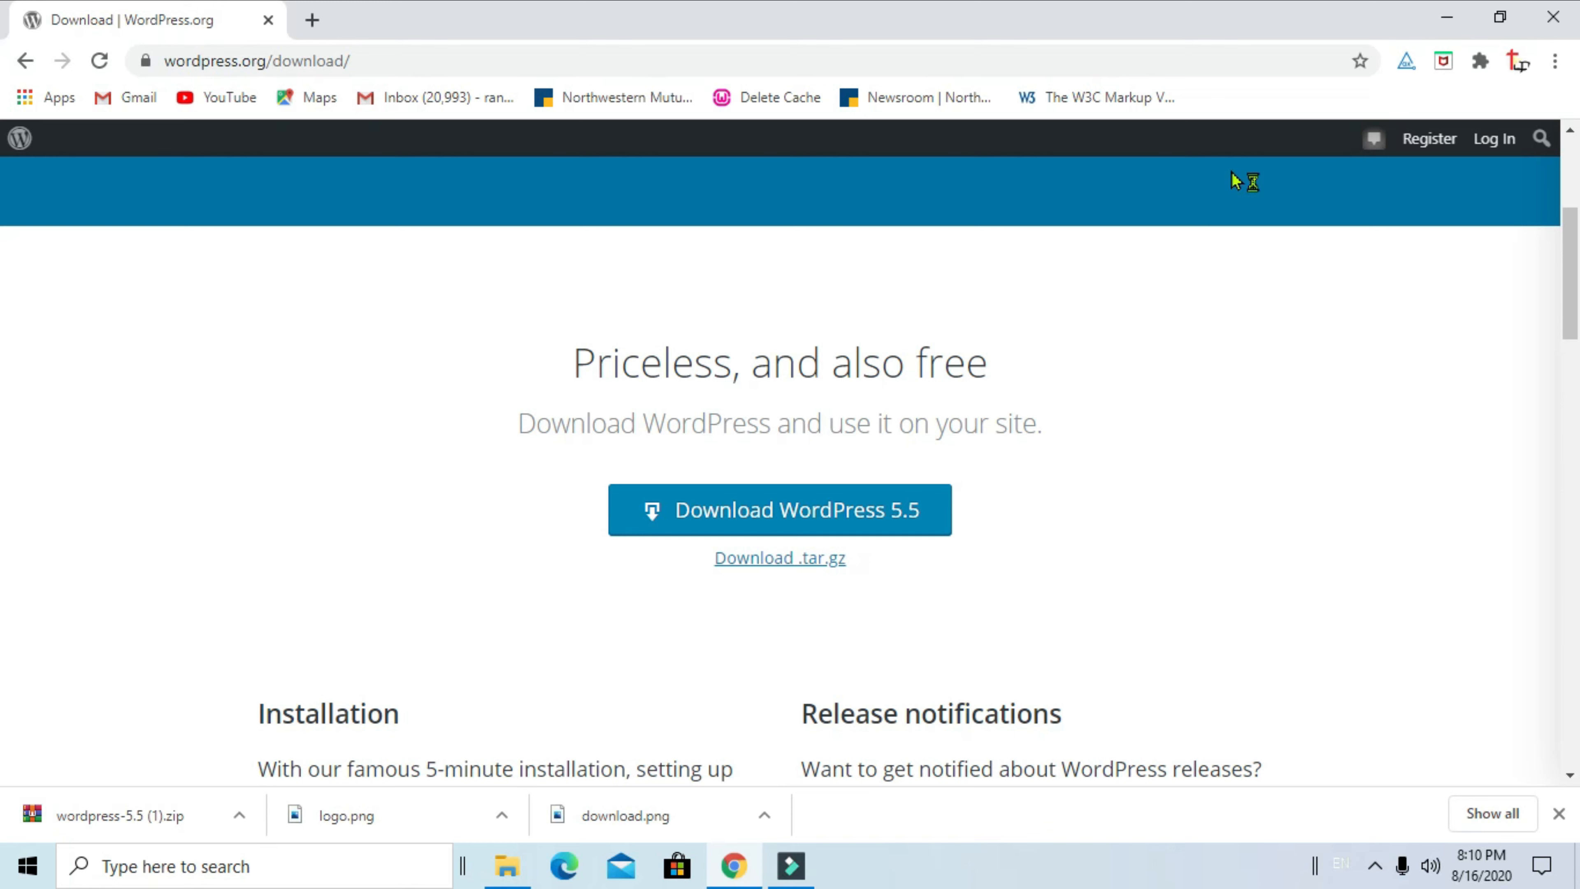
click(1450, 14)
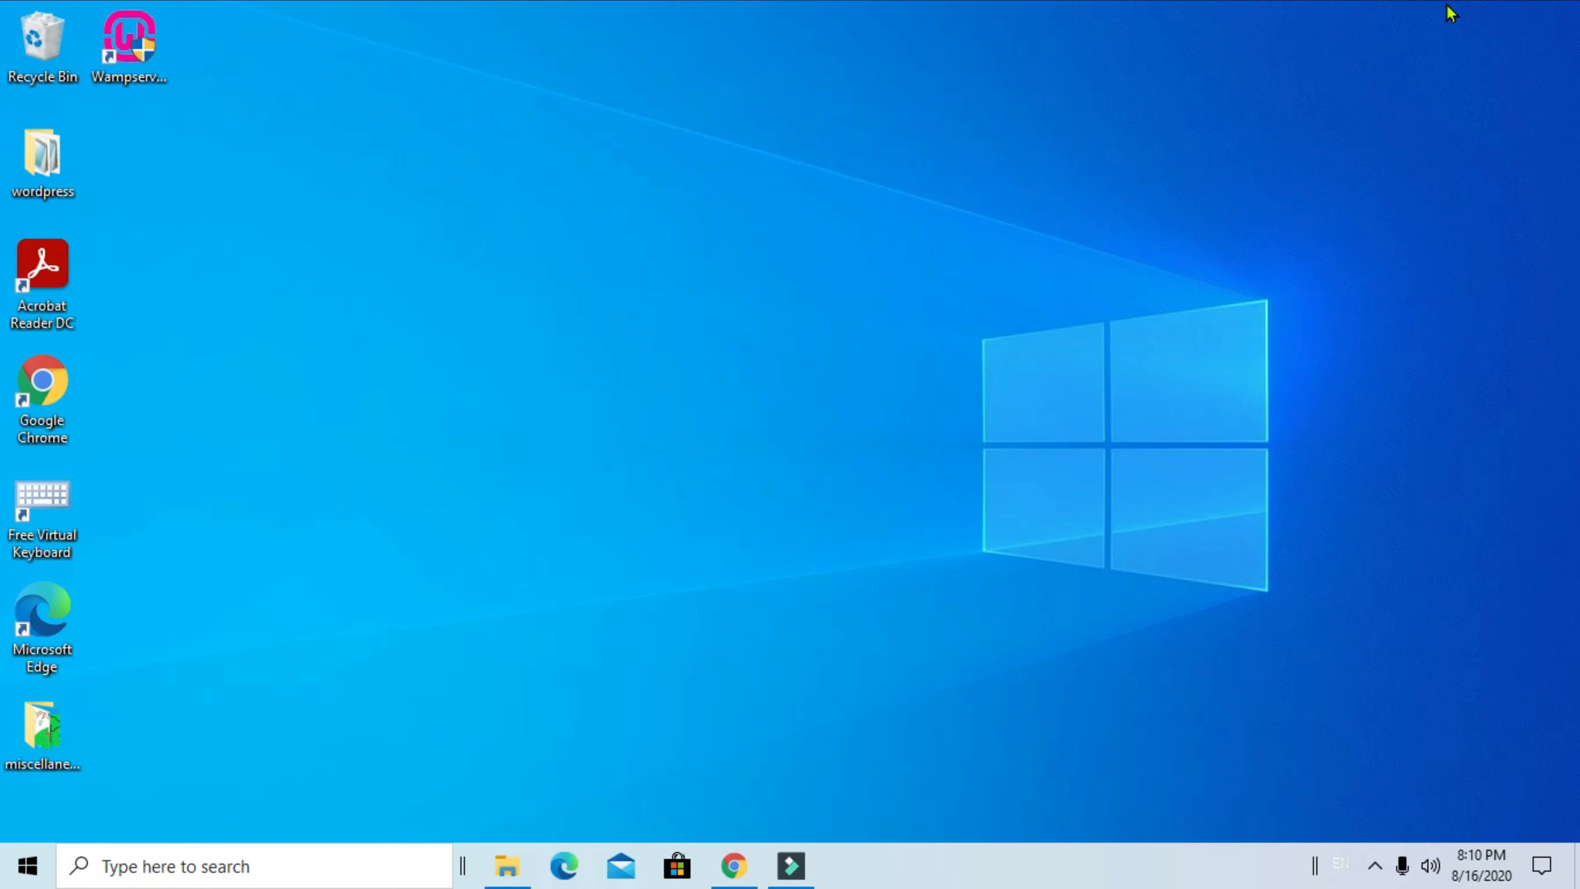
Browse to C:\wamp64\www in File Explorer, then minimize it and return to Chrome
click(508, 866)
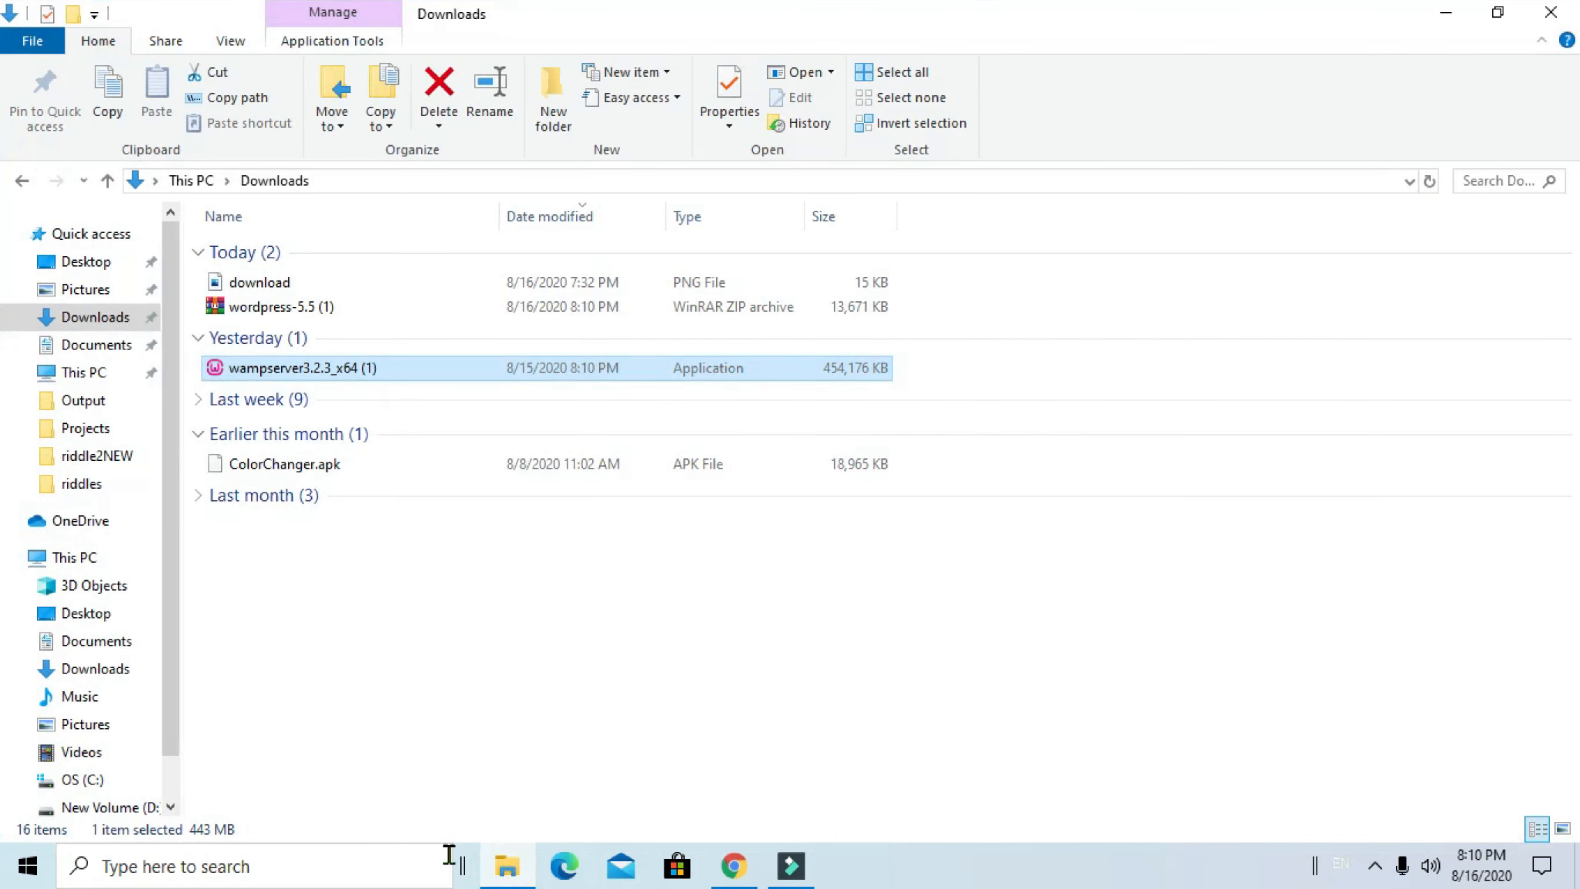
click(92, 784)
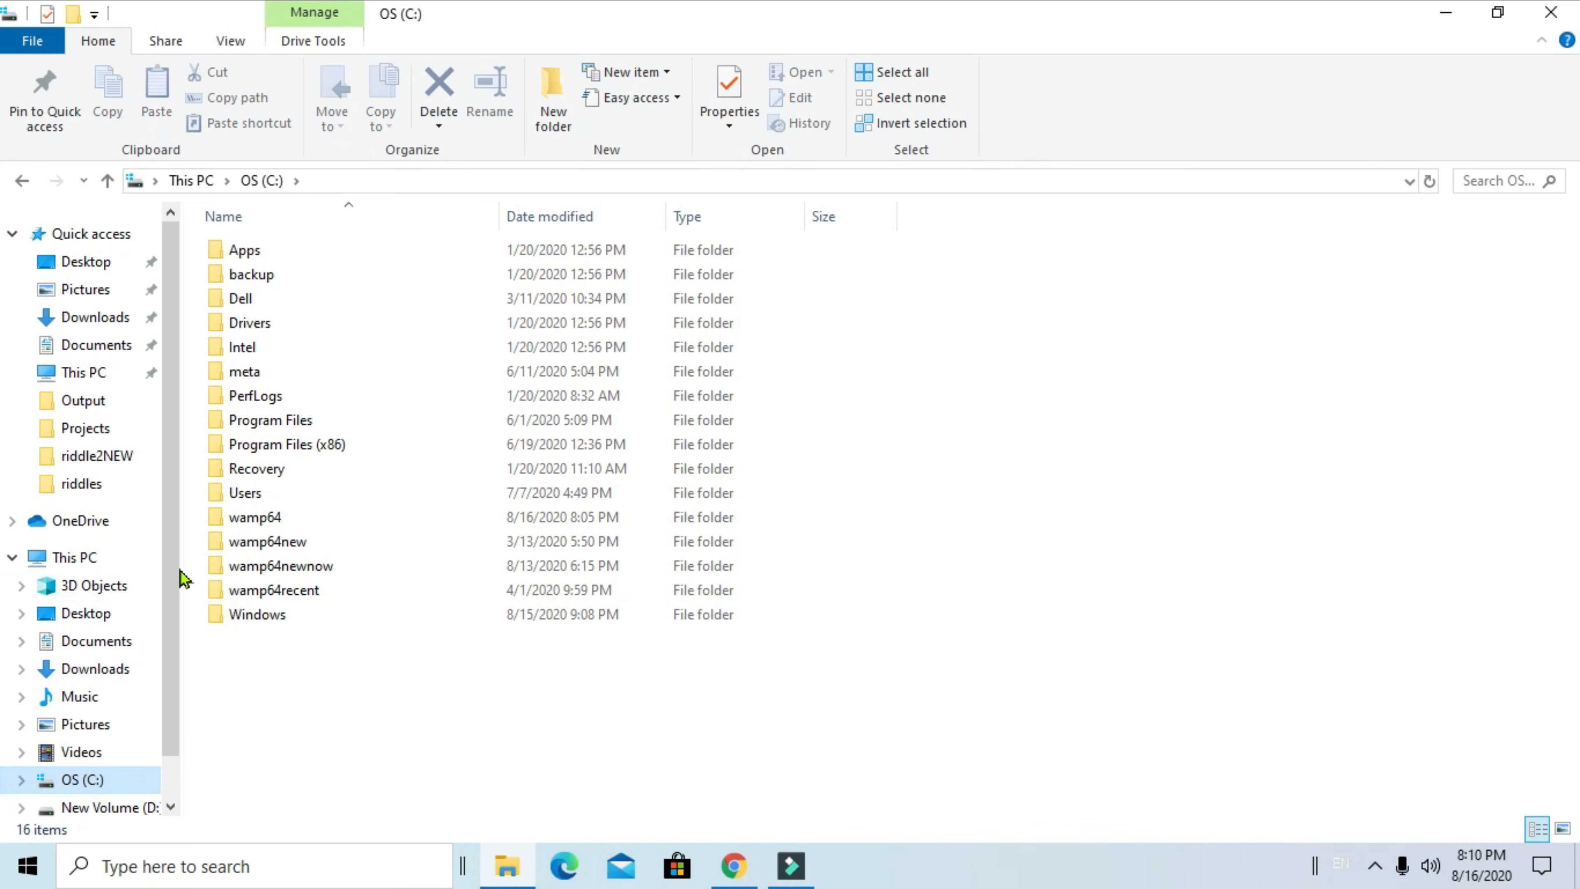
double_click(272, 527)
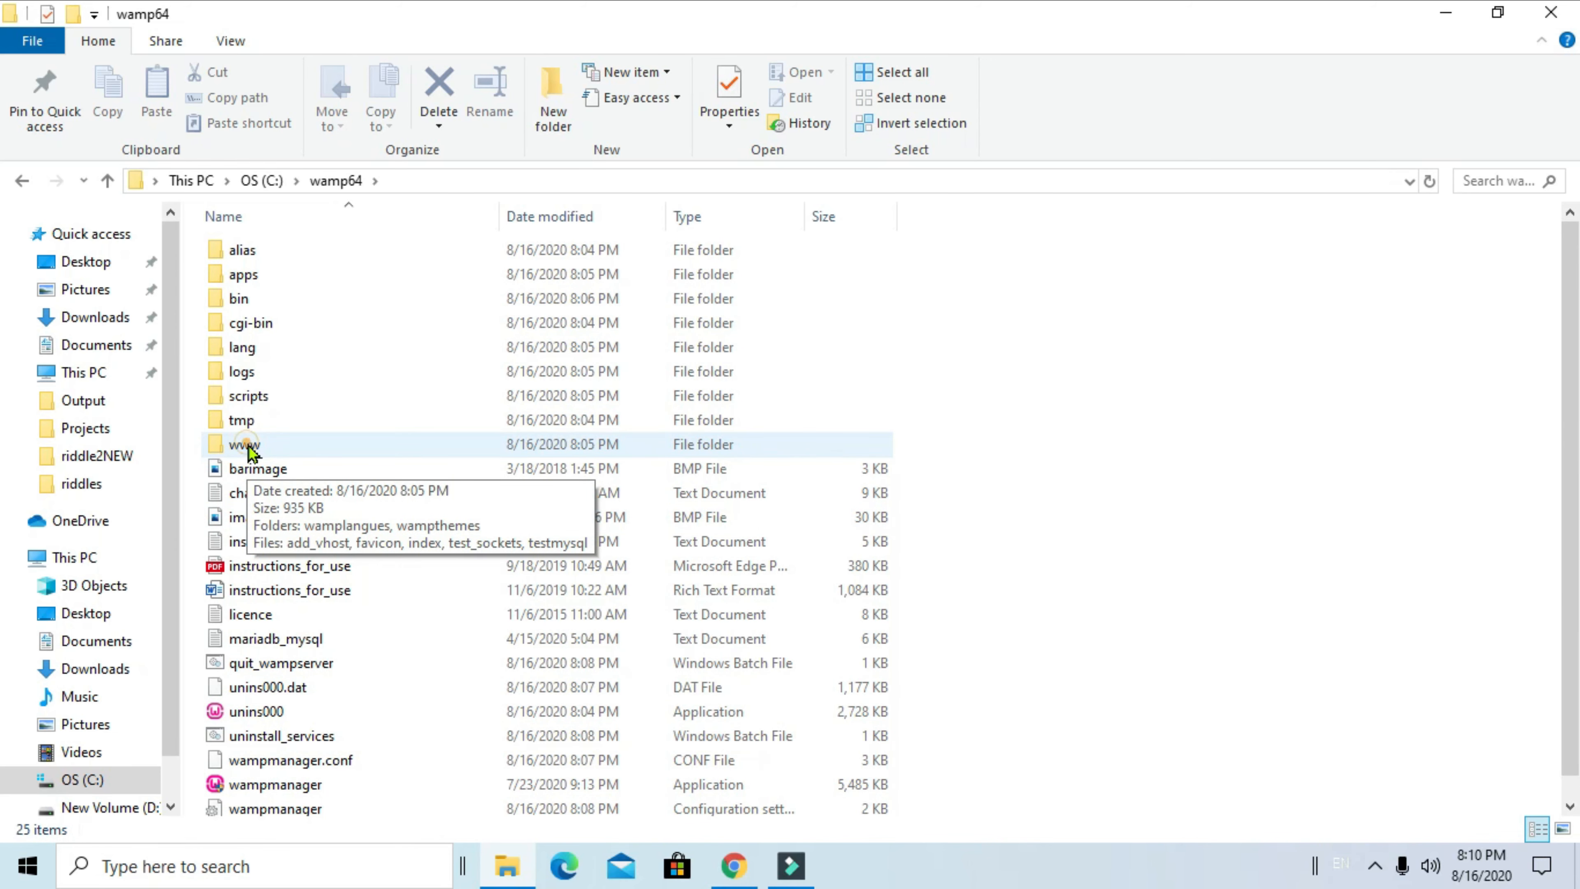
double_click(248, 449)
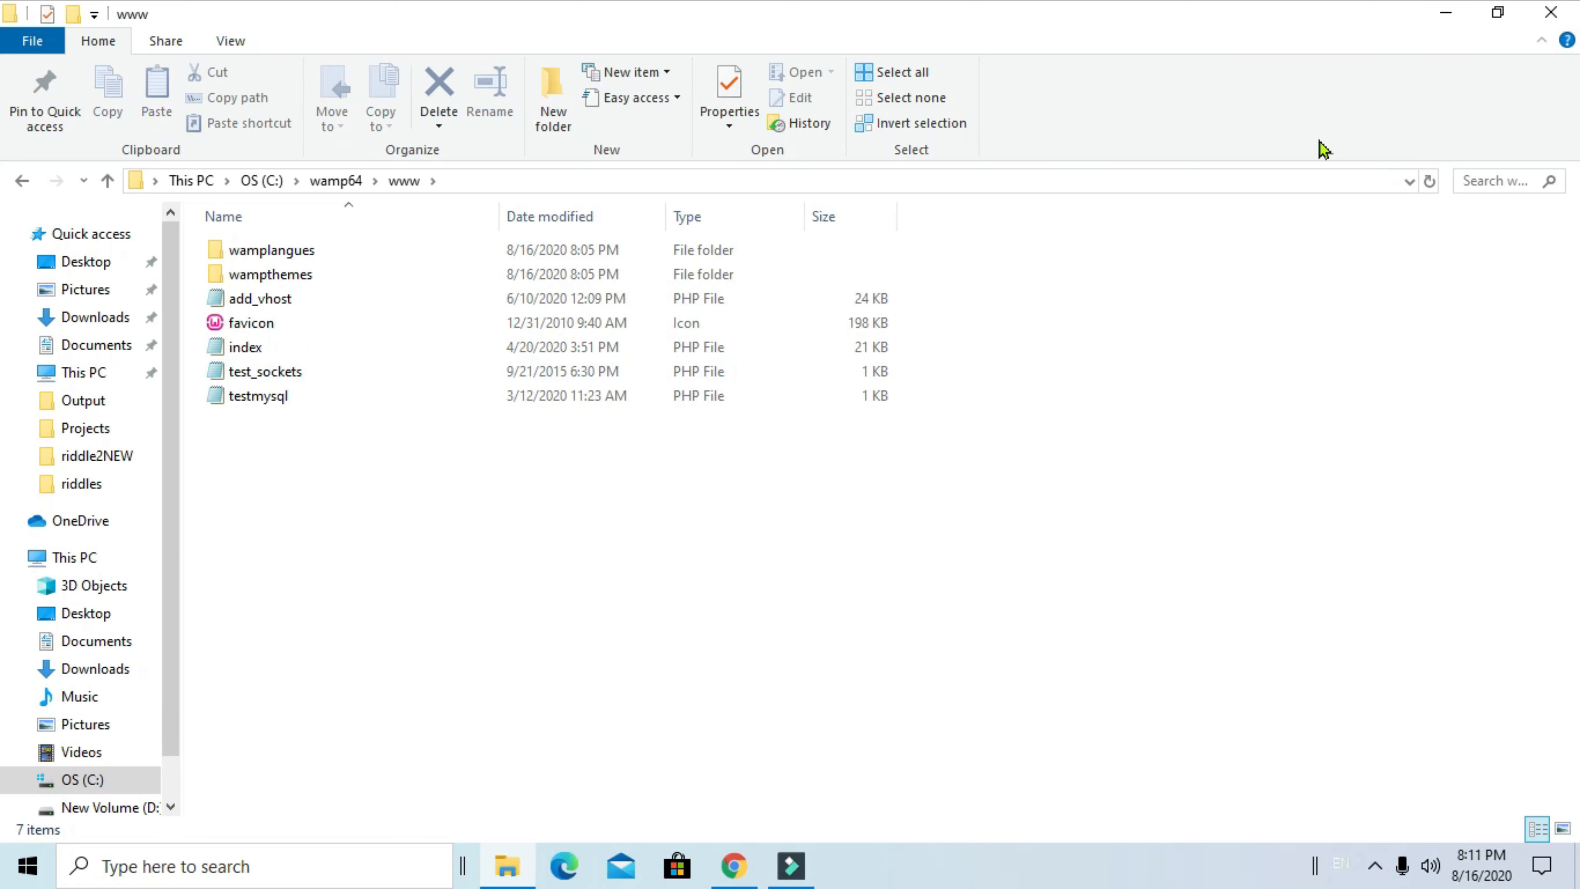
click(1447, 14)
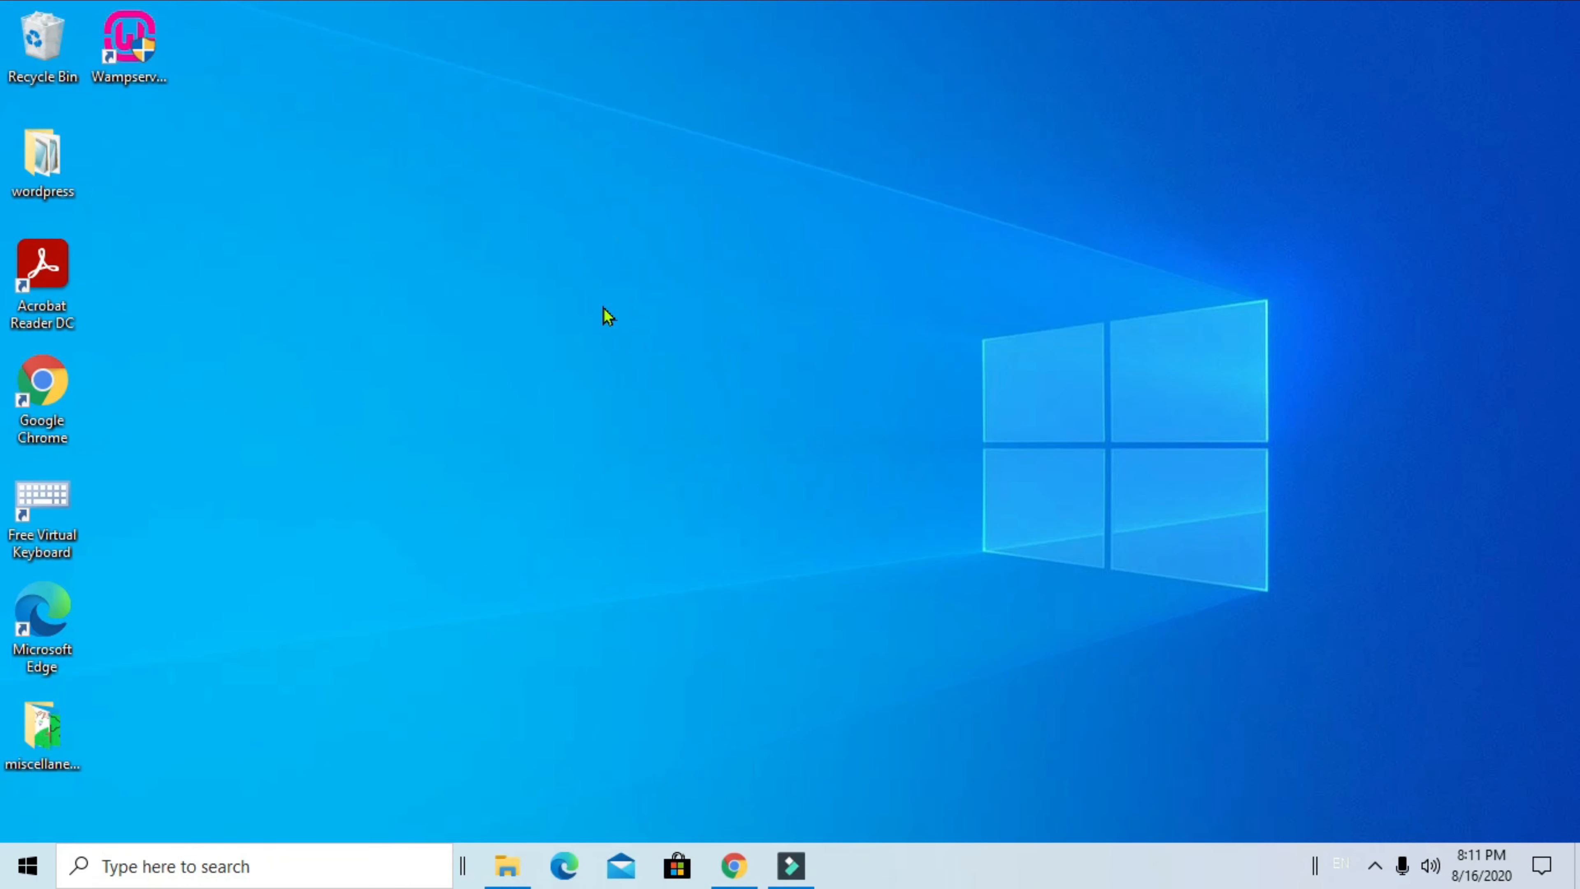
click(734, 865)
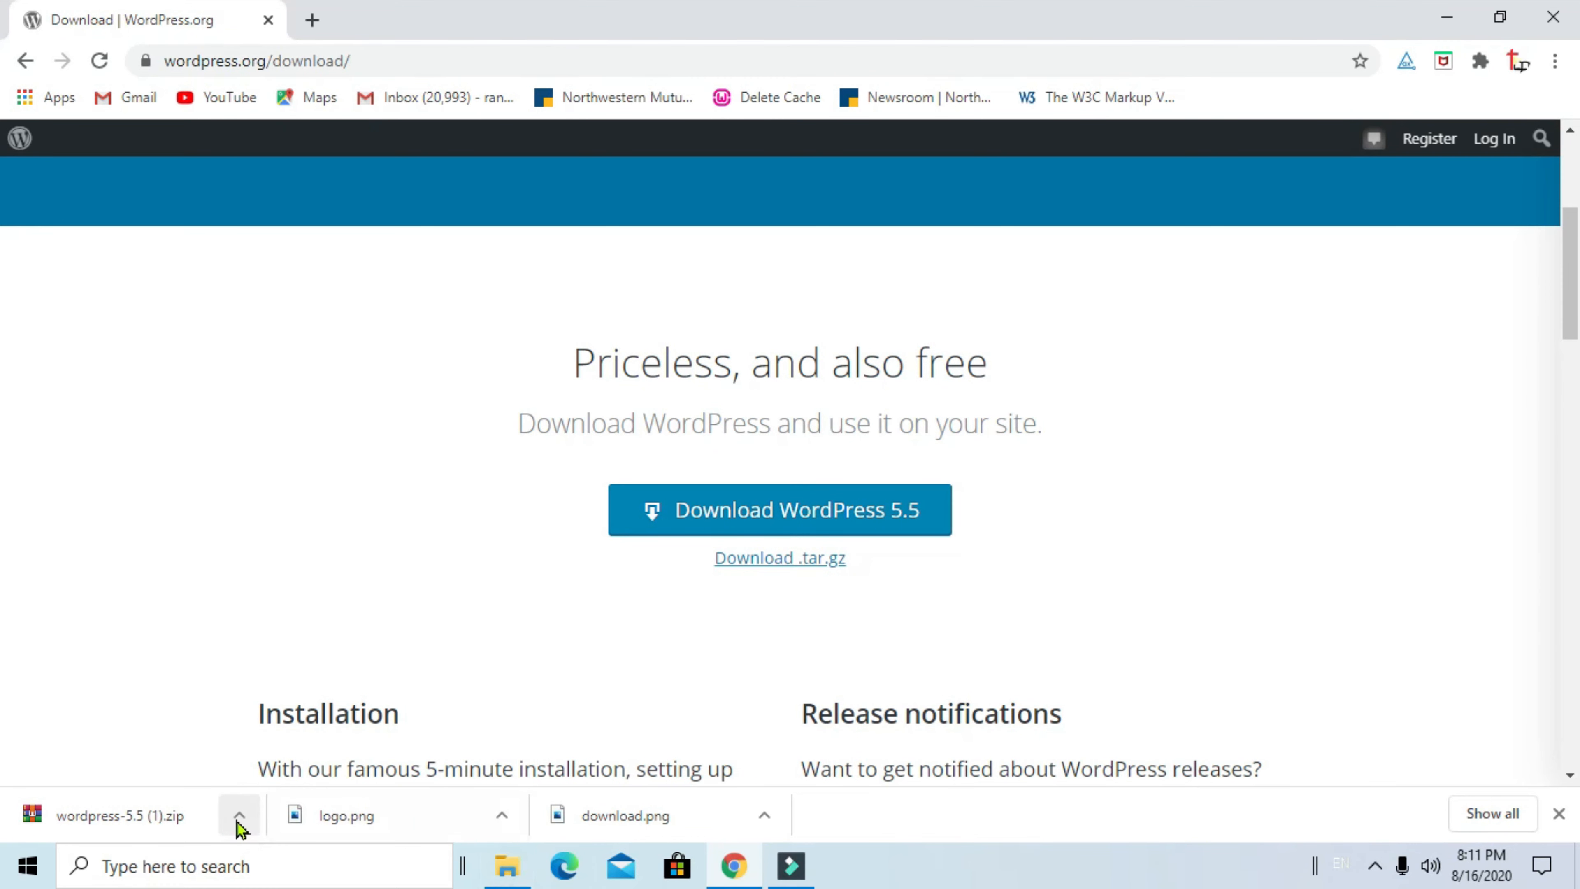
click(171, 815)
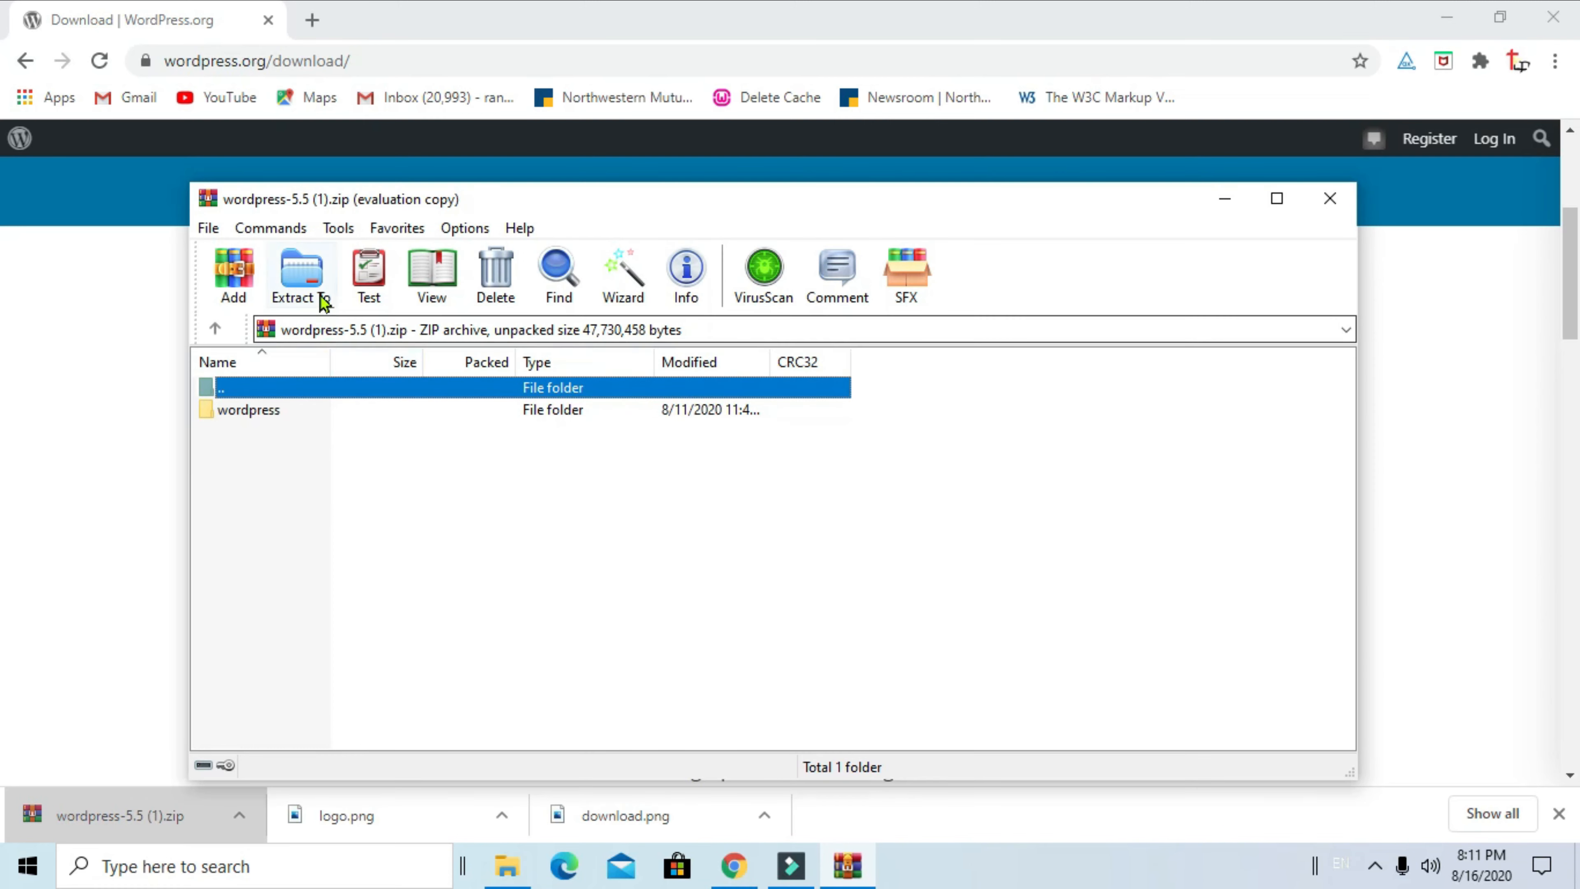
click(311, 287)
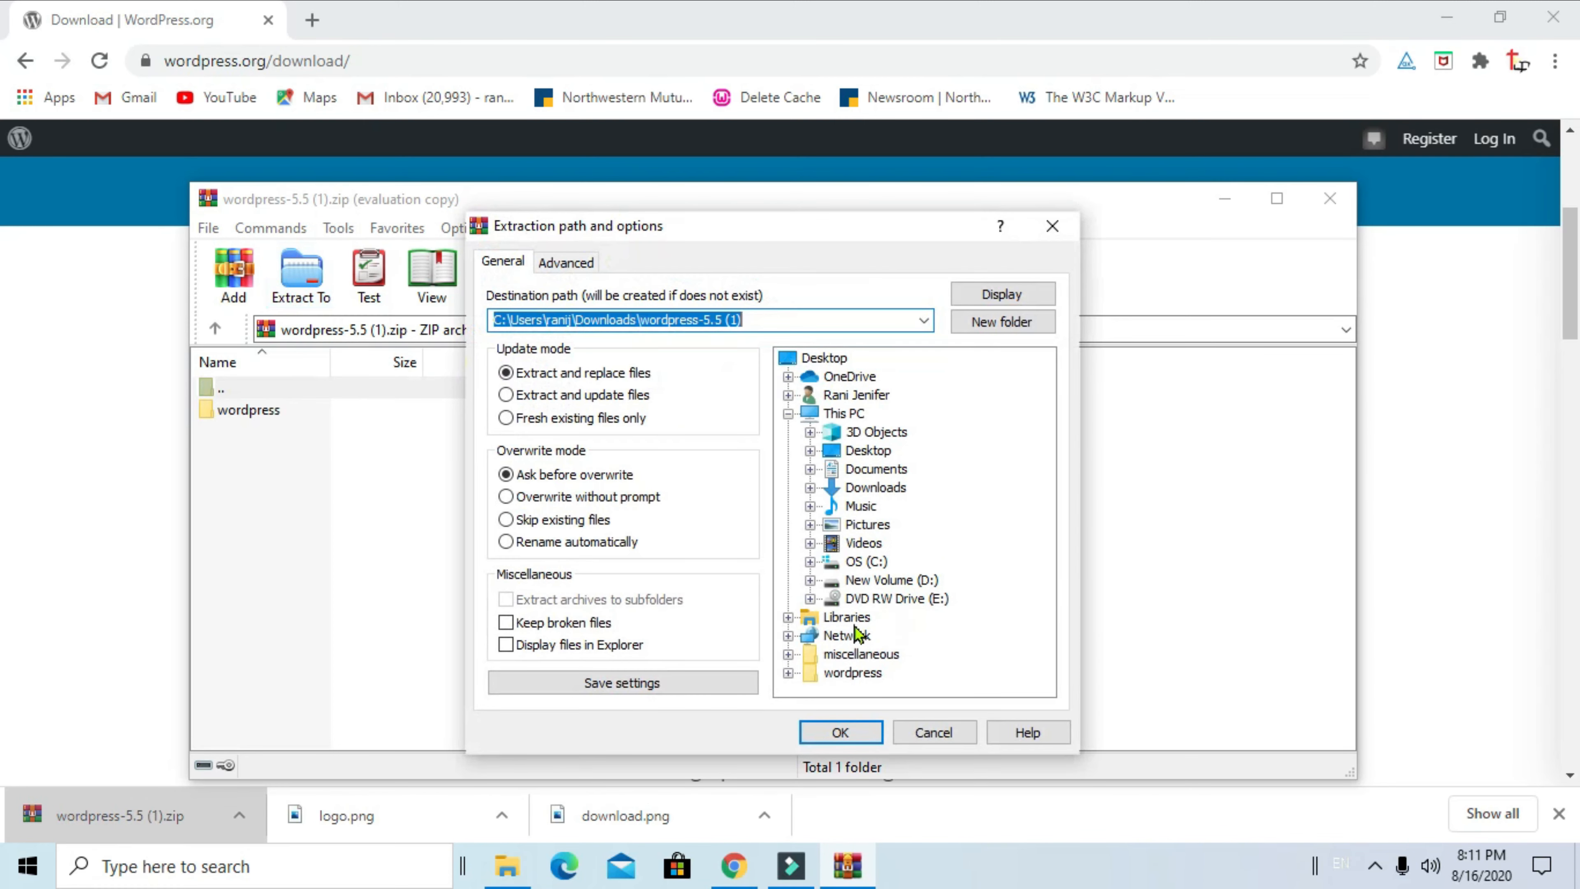
click(809, 561)
scroll(864, 662, down, 2)
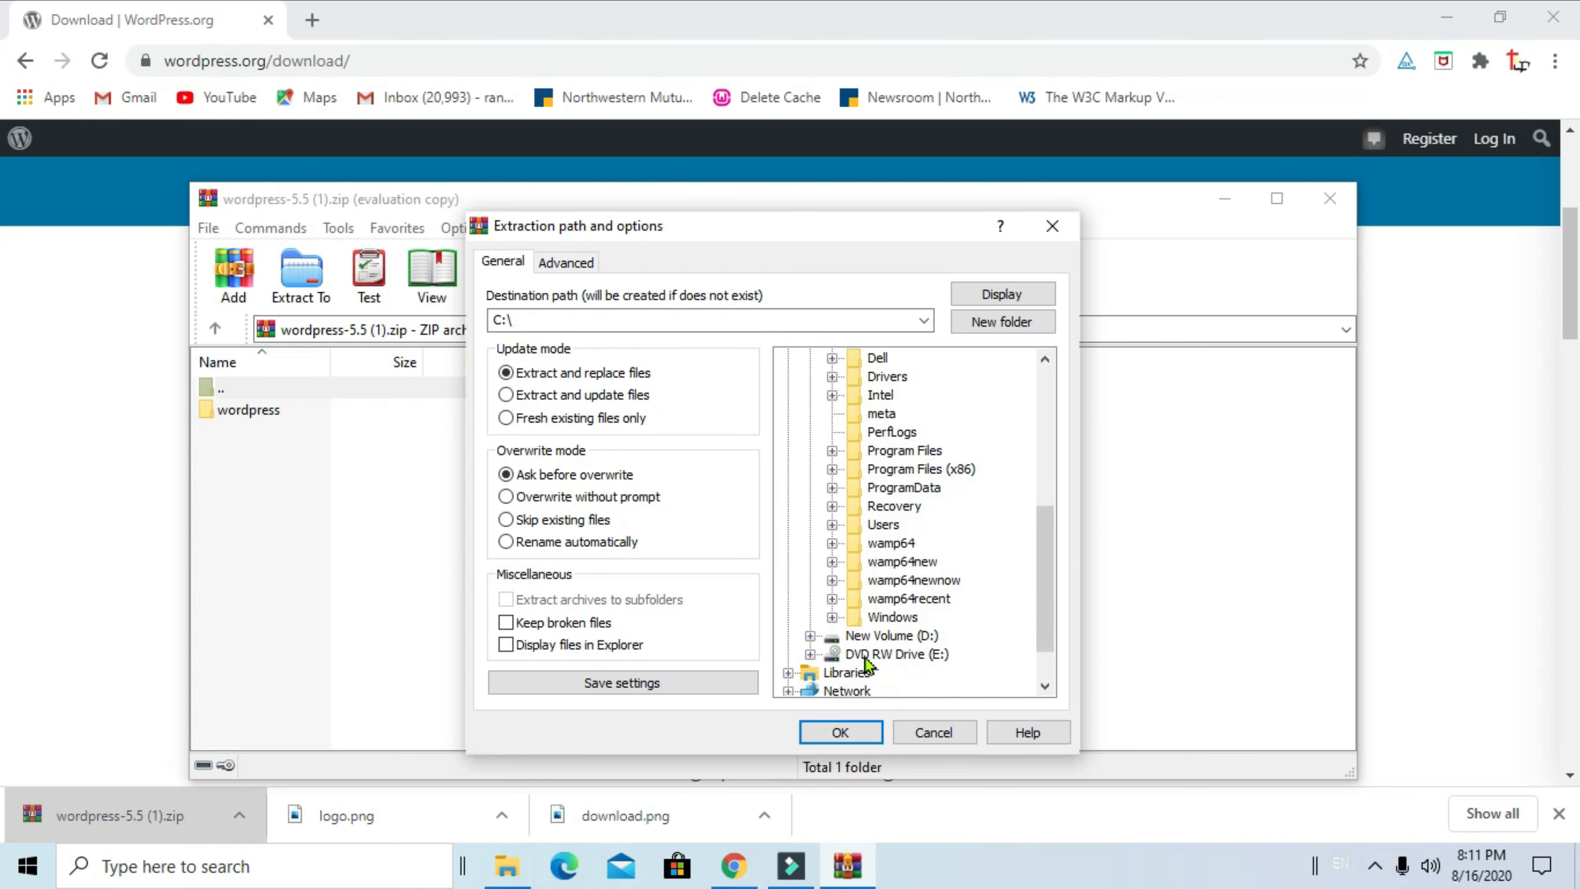
click(831, 542)
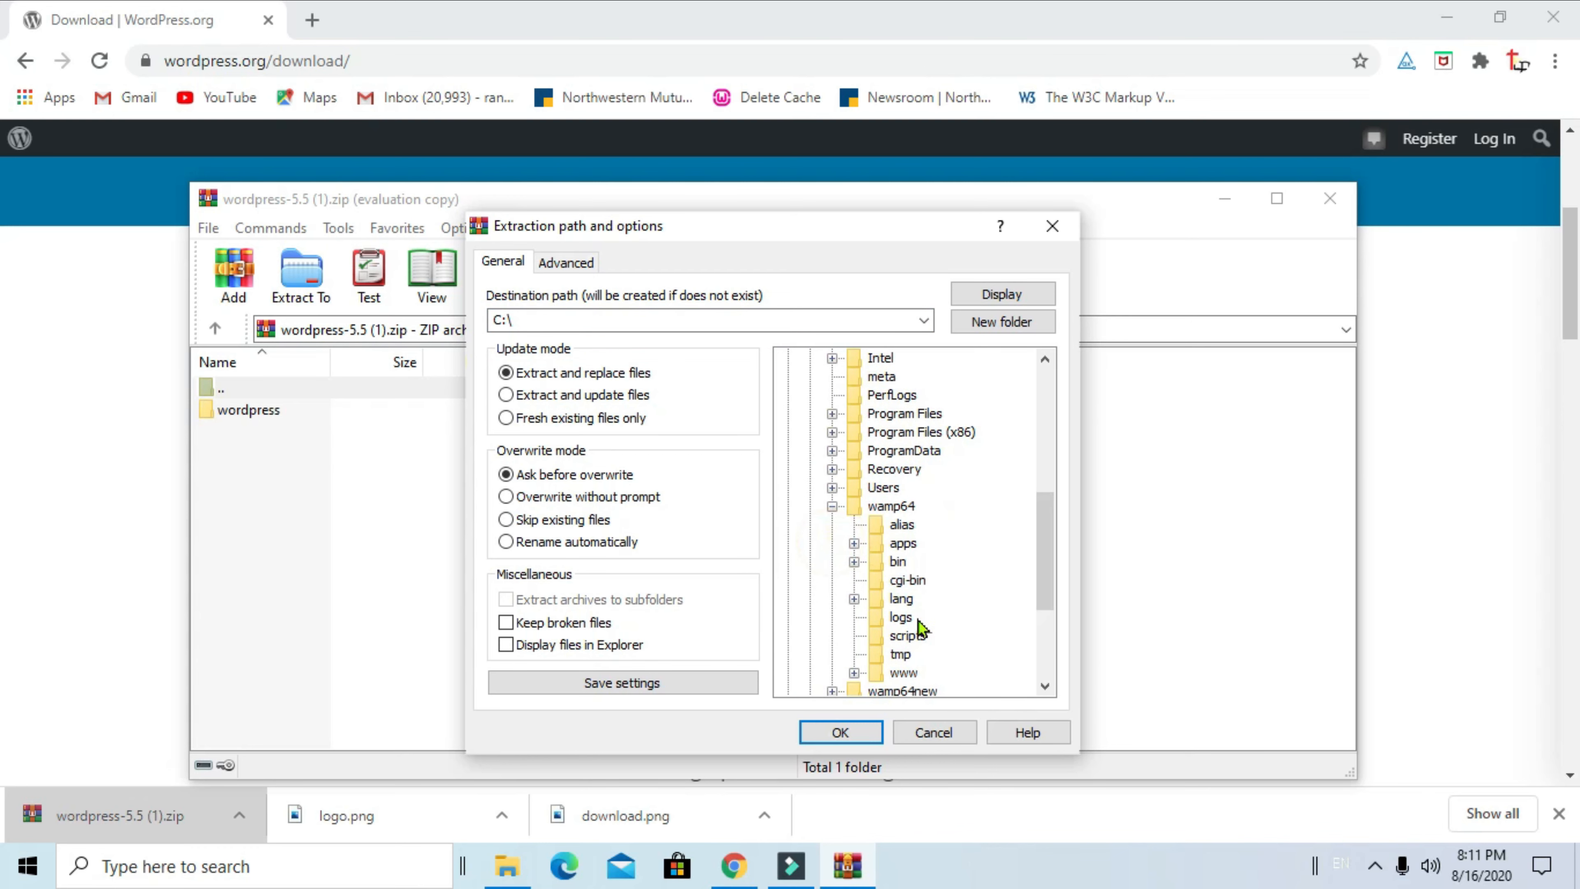
click(903, 673)
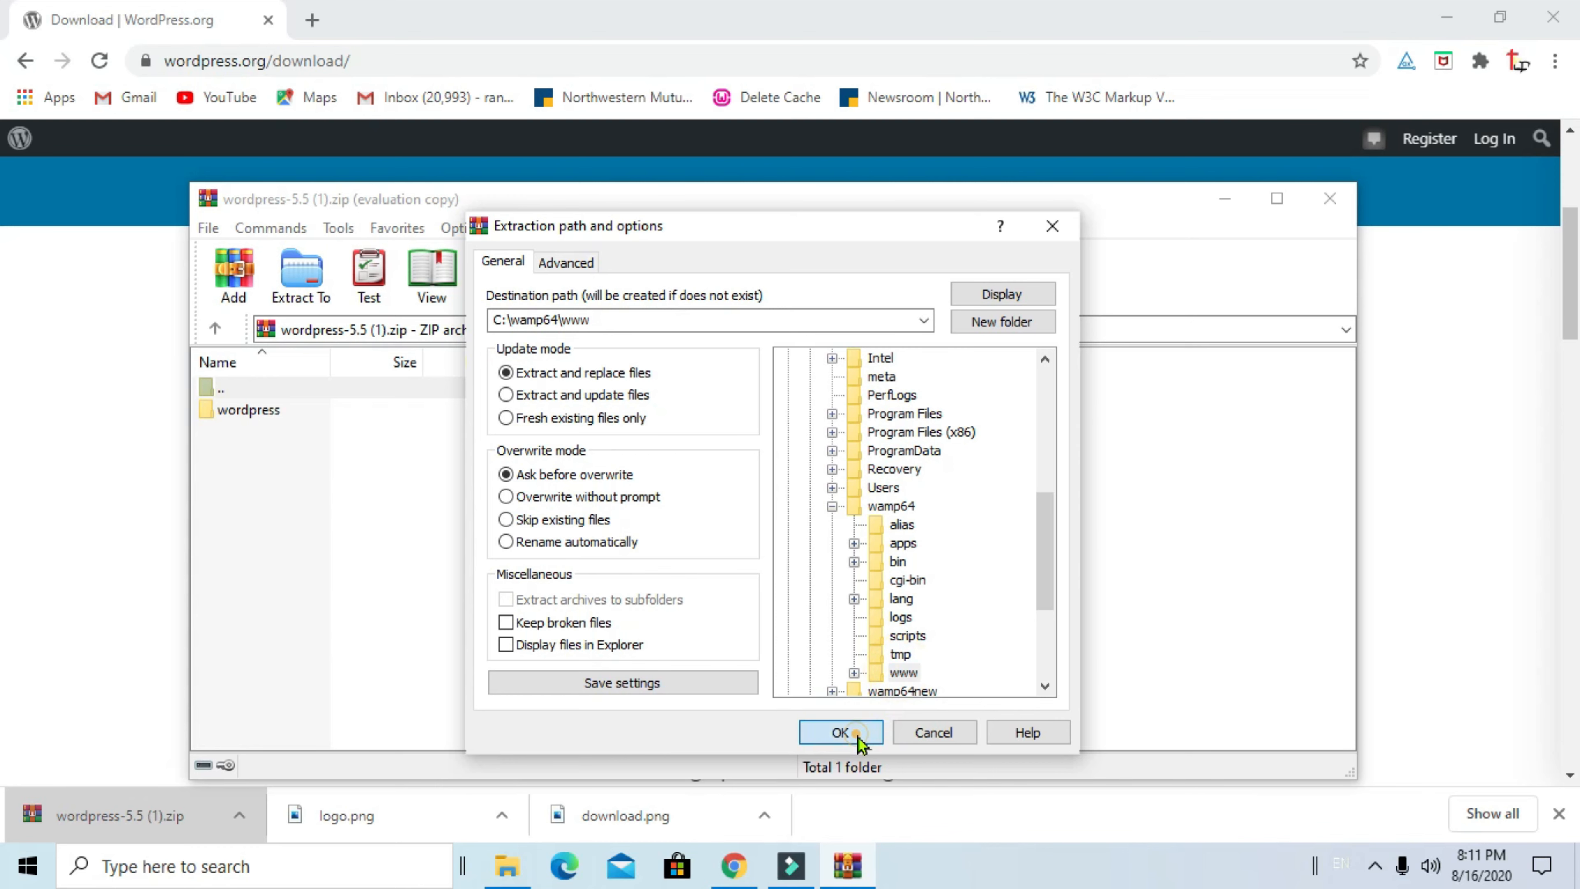
click(837, 732)
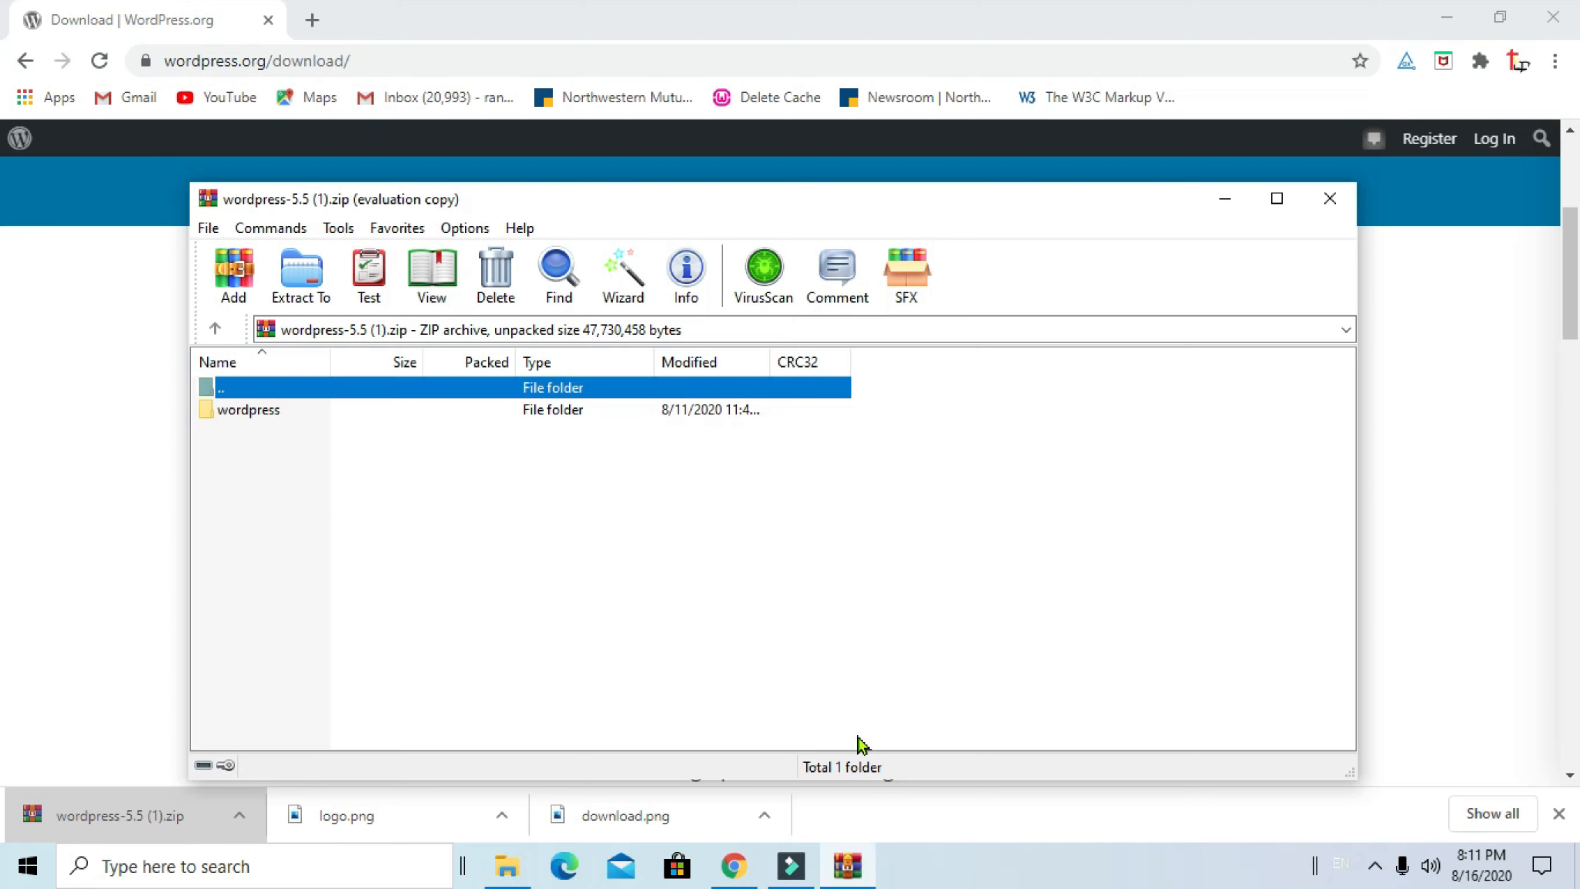
click(506, 865)
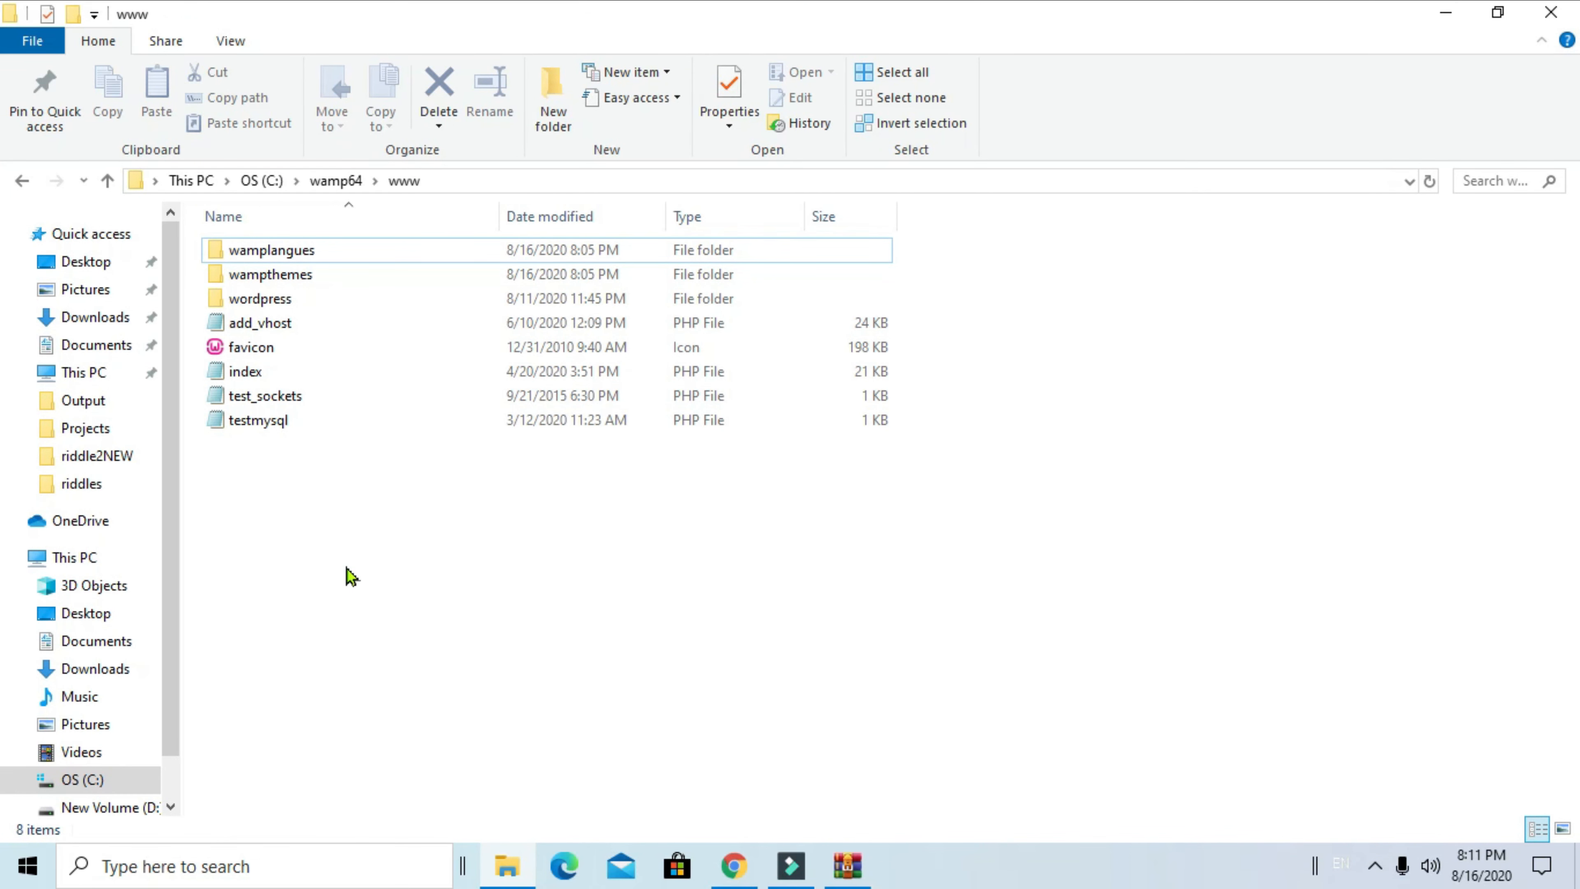
Open the extracted wordpress folder's 19 items, then close WinRAR and minimize Explorer and Chrome
mouse_move(333, 305)
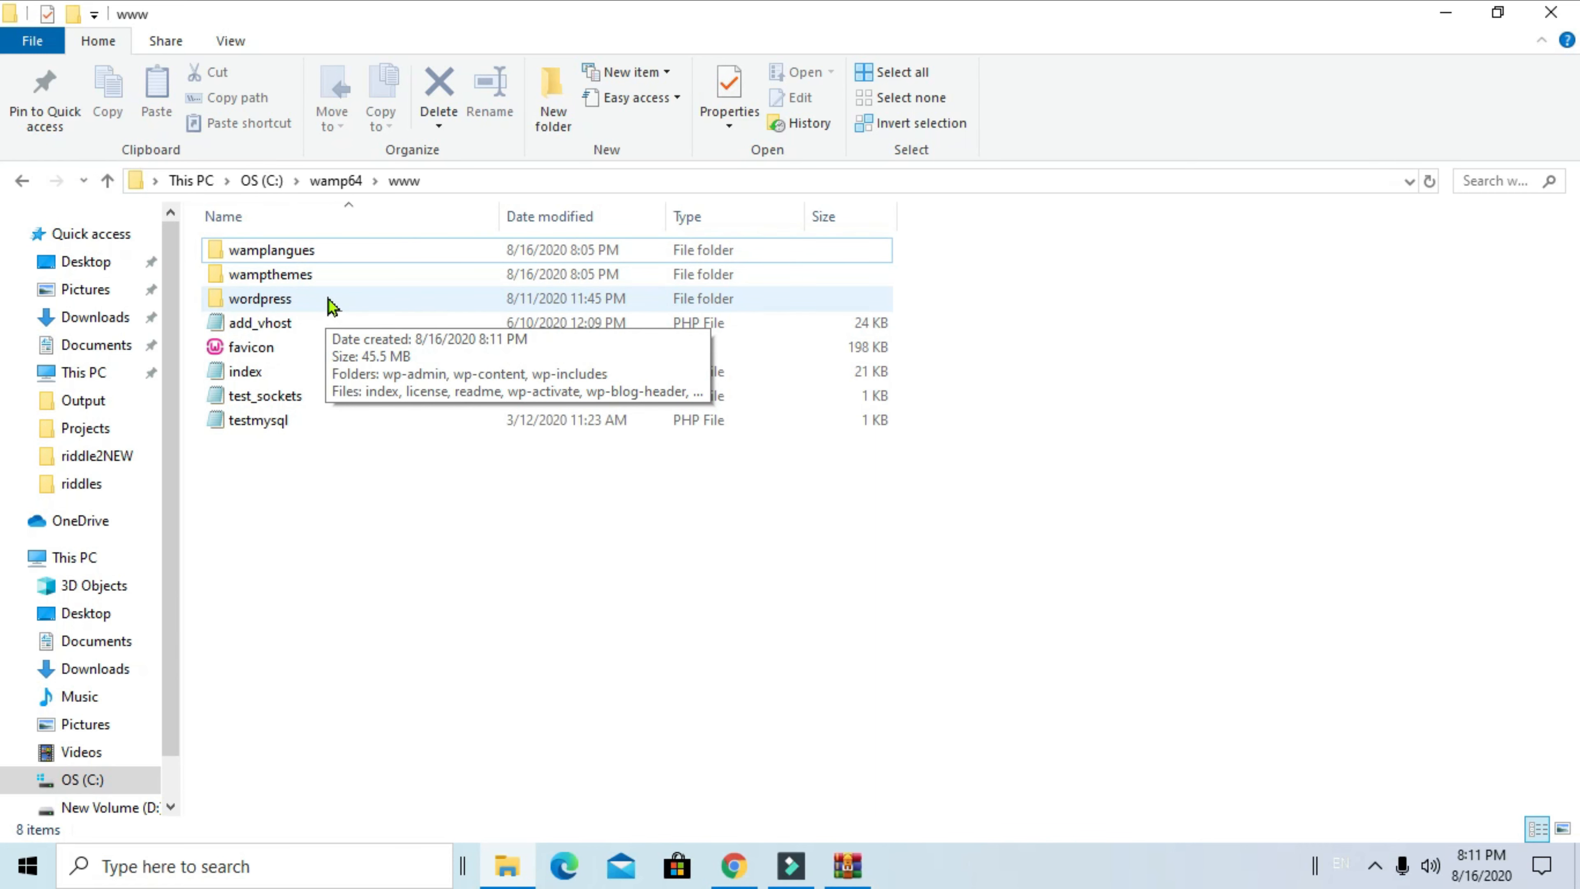
double_click(330, 302)
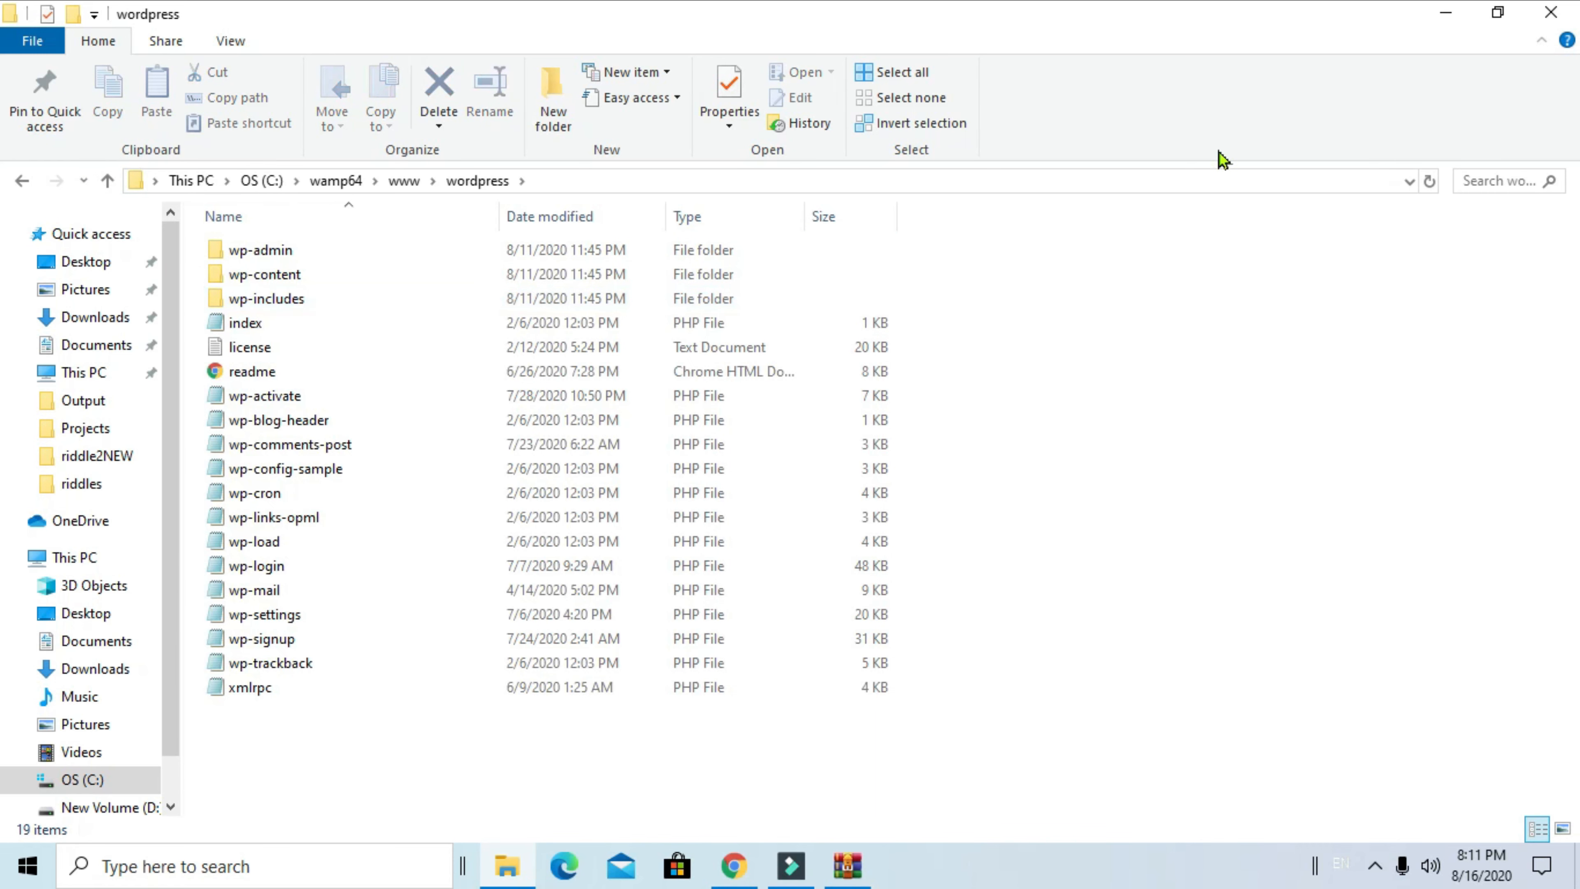
click(1443, 13)
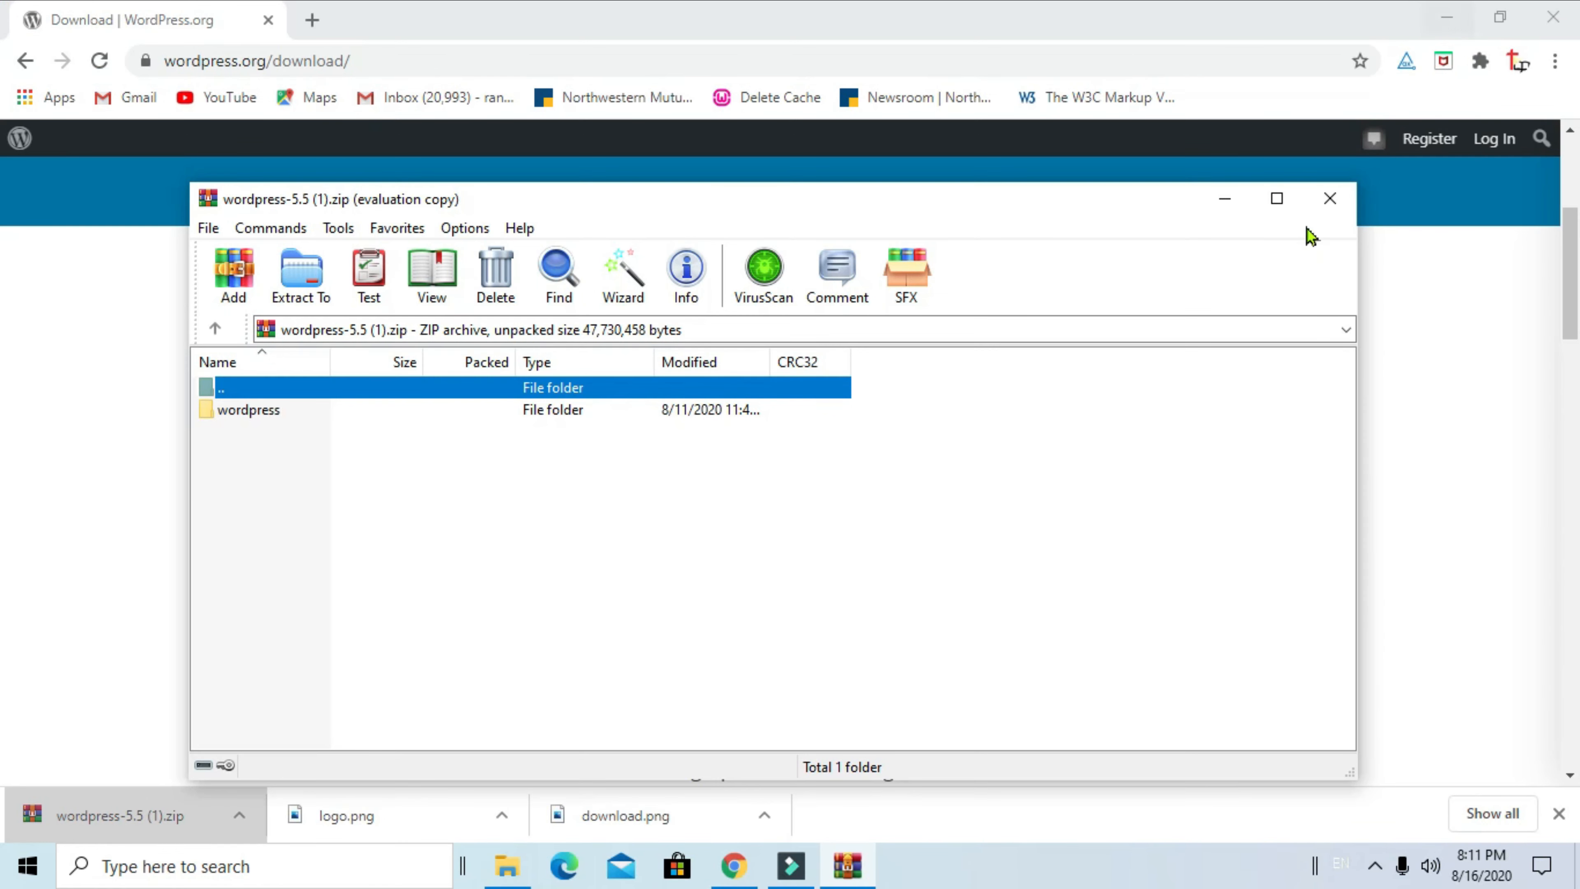
click(1329, 198)
click(1446, 17)
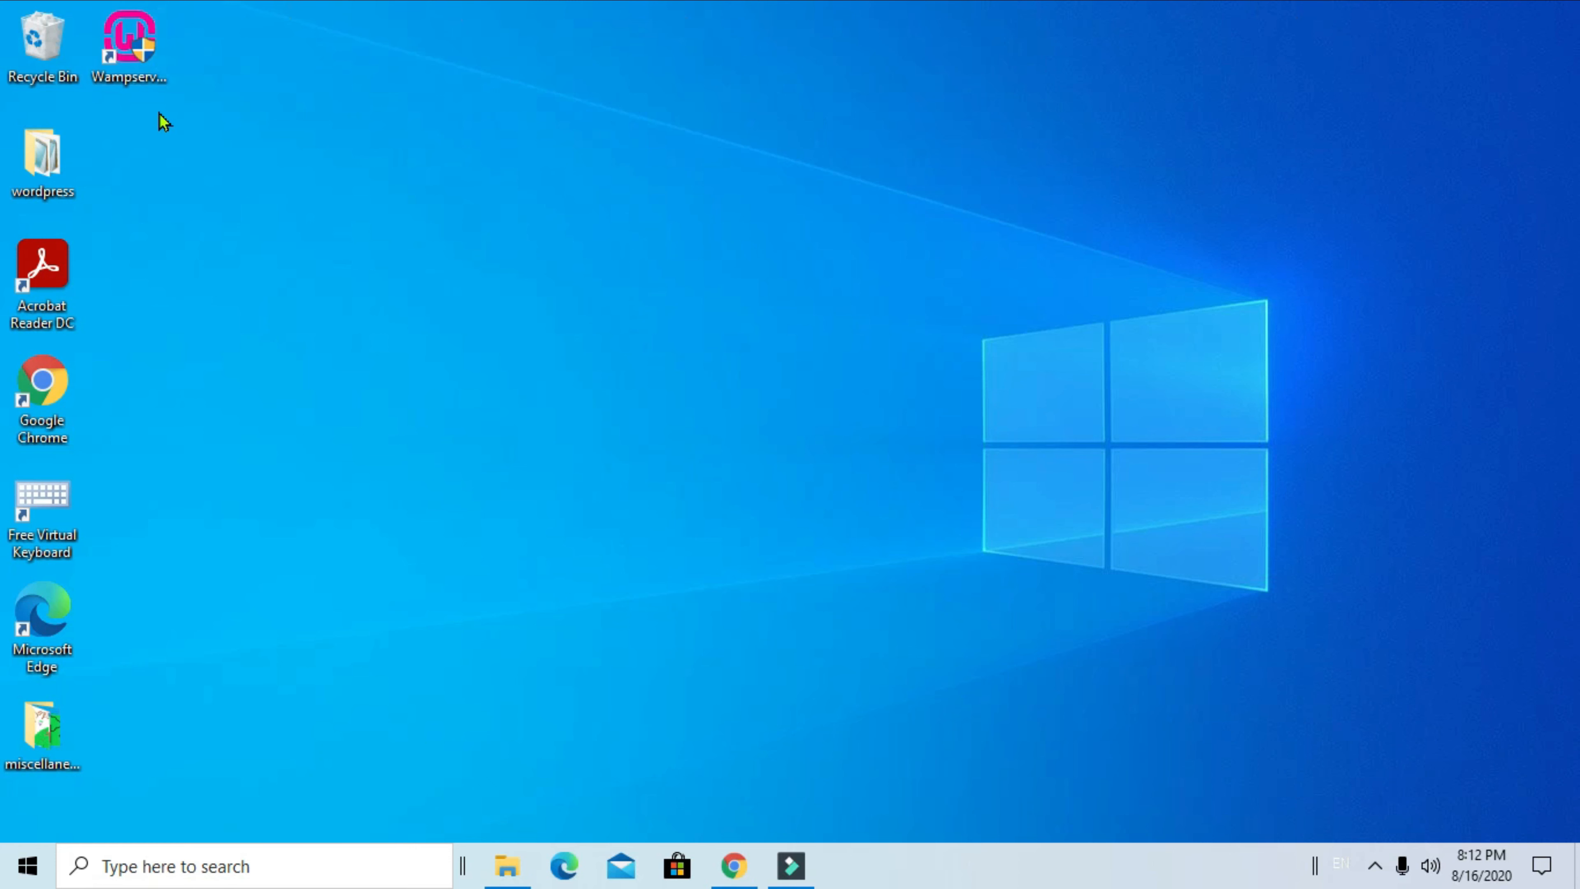
Launch WampServer 64 and, once it is running, open phpMyAdmin from its tray menu
double_click(132, 68)
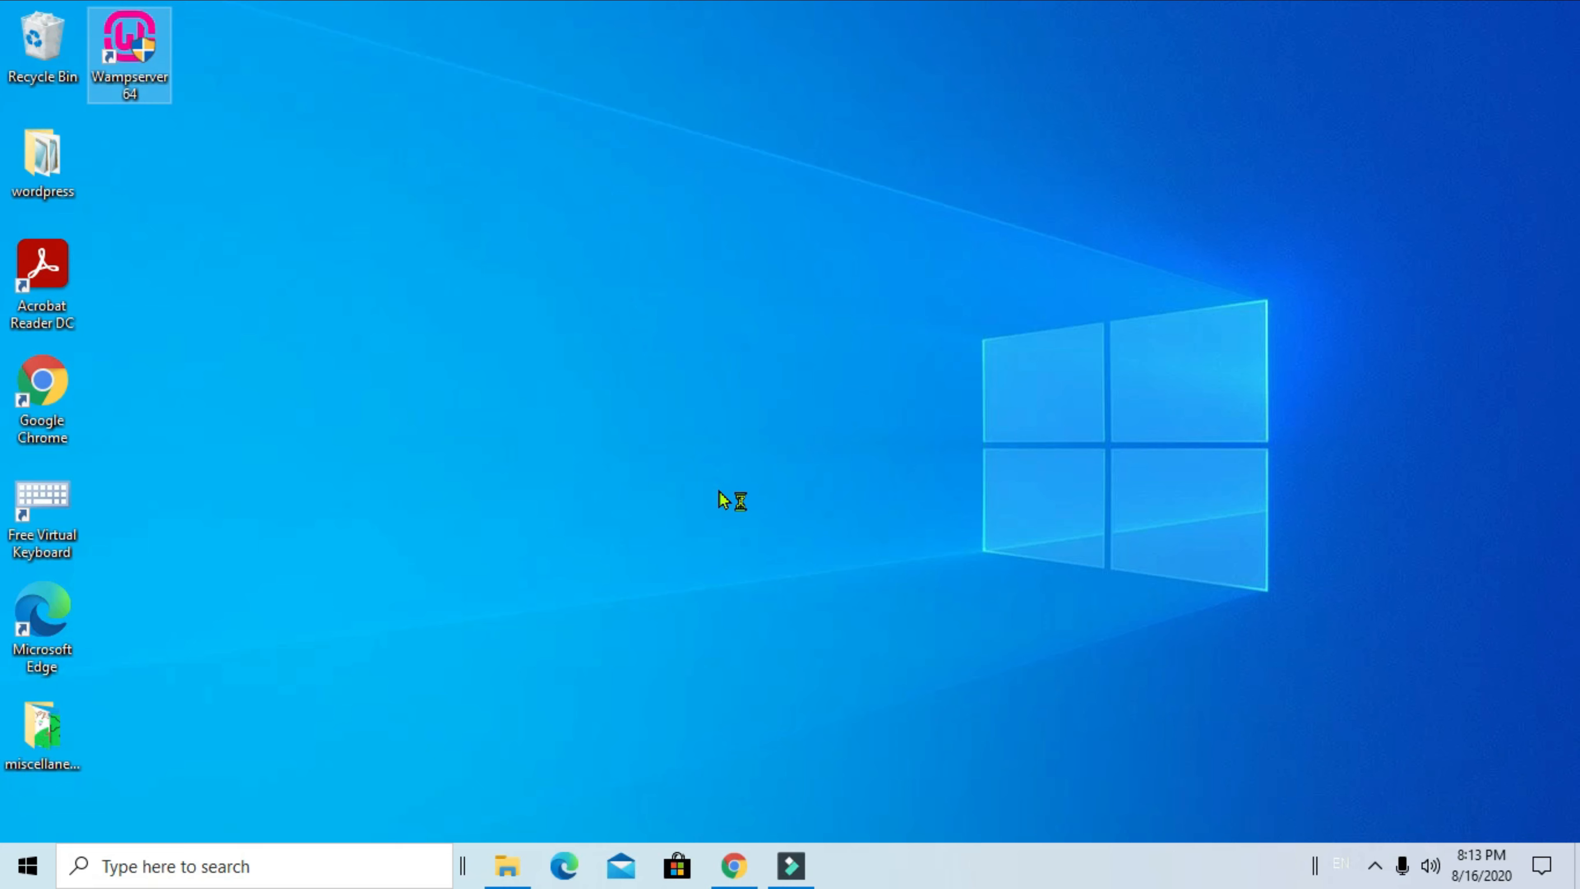
click(668, 604)
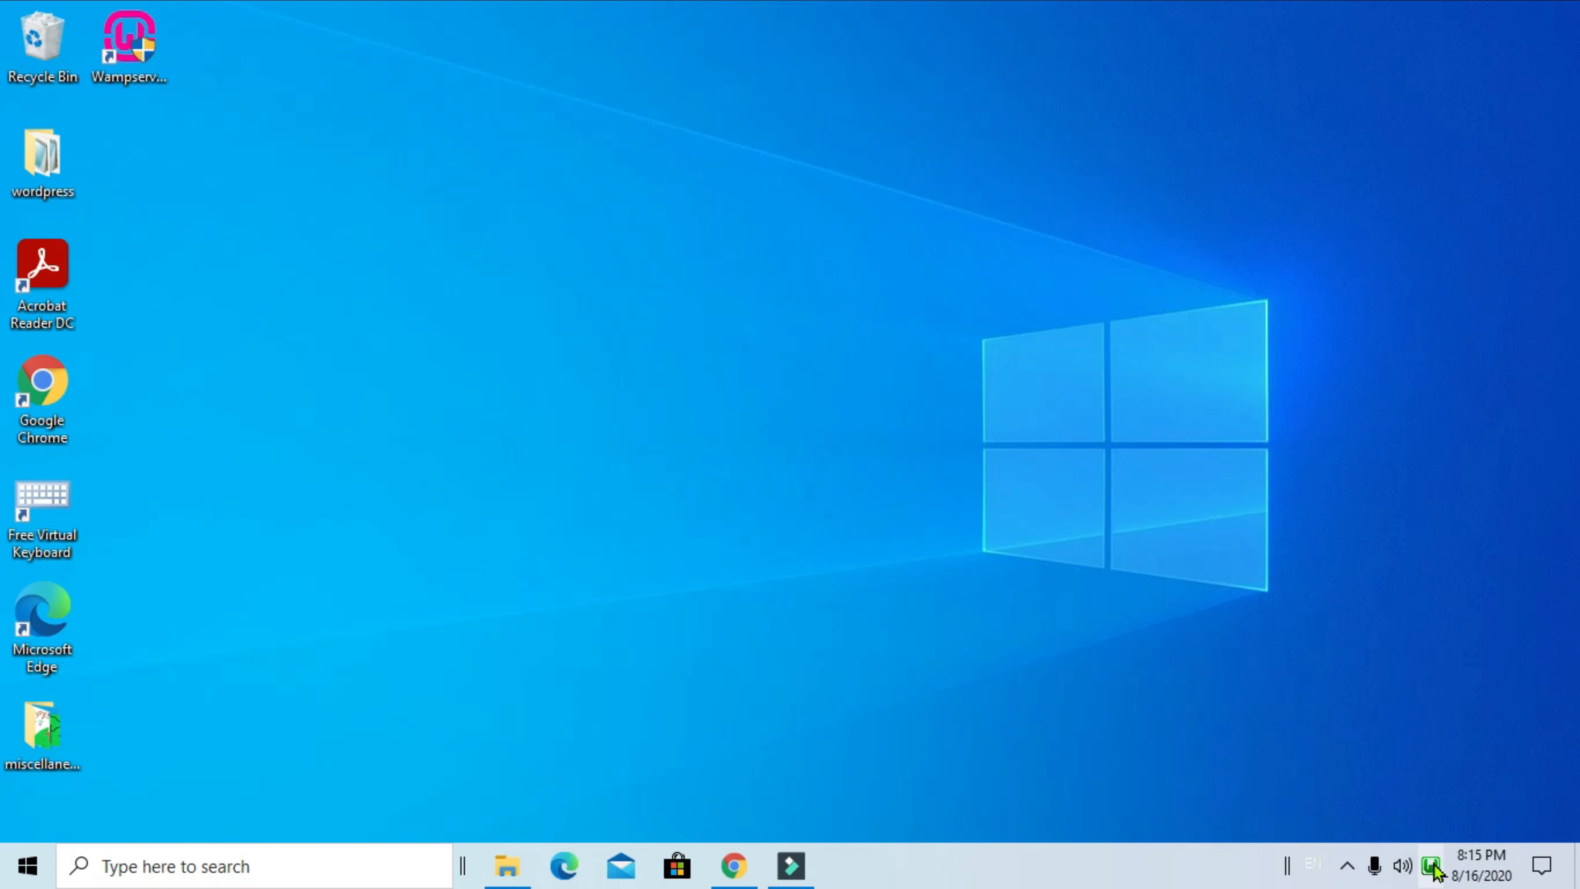
click(1432, 868)
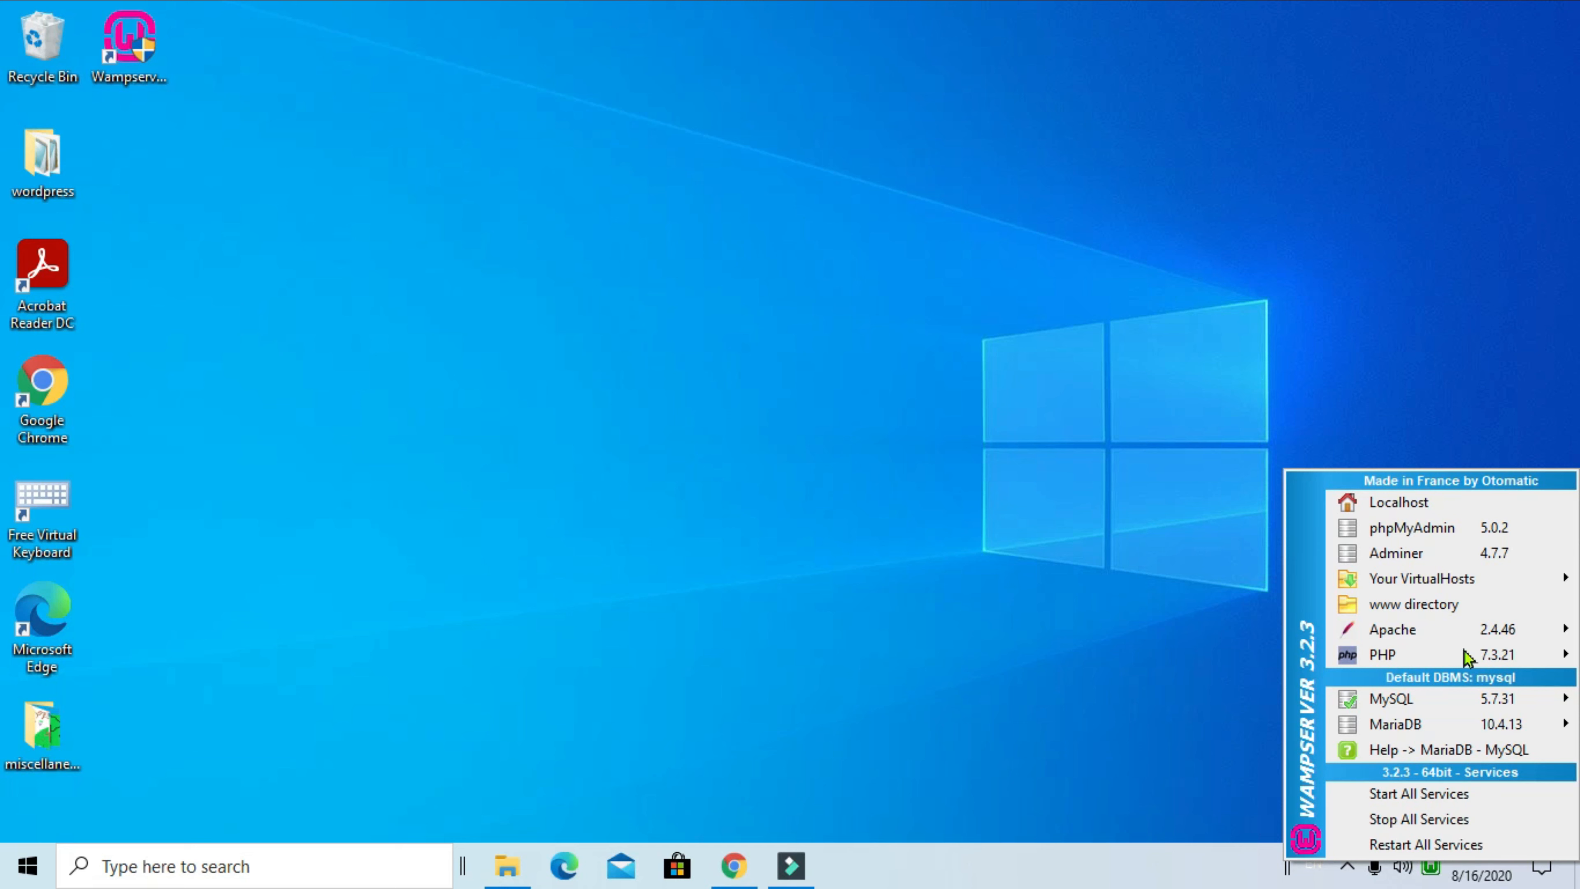
click(1433, 532)
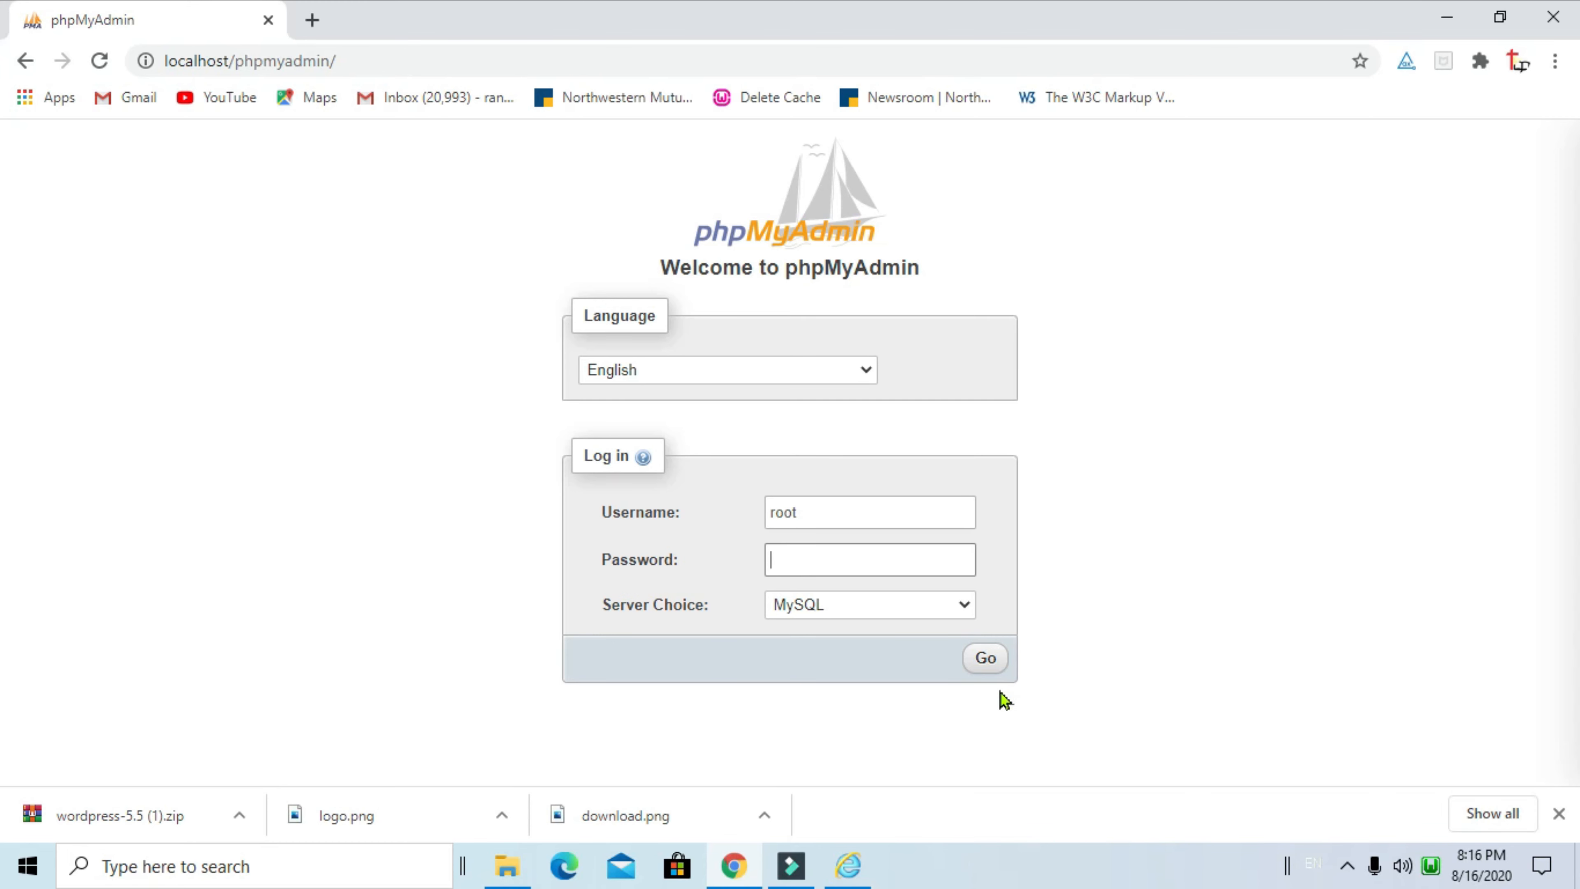
Log in to phpMyAdmin as root and create a new database named samplewebsite
click(987, 660)
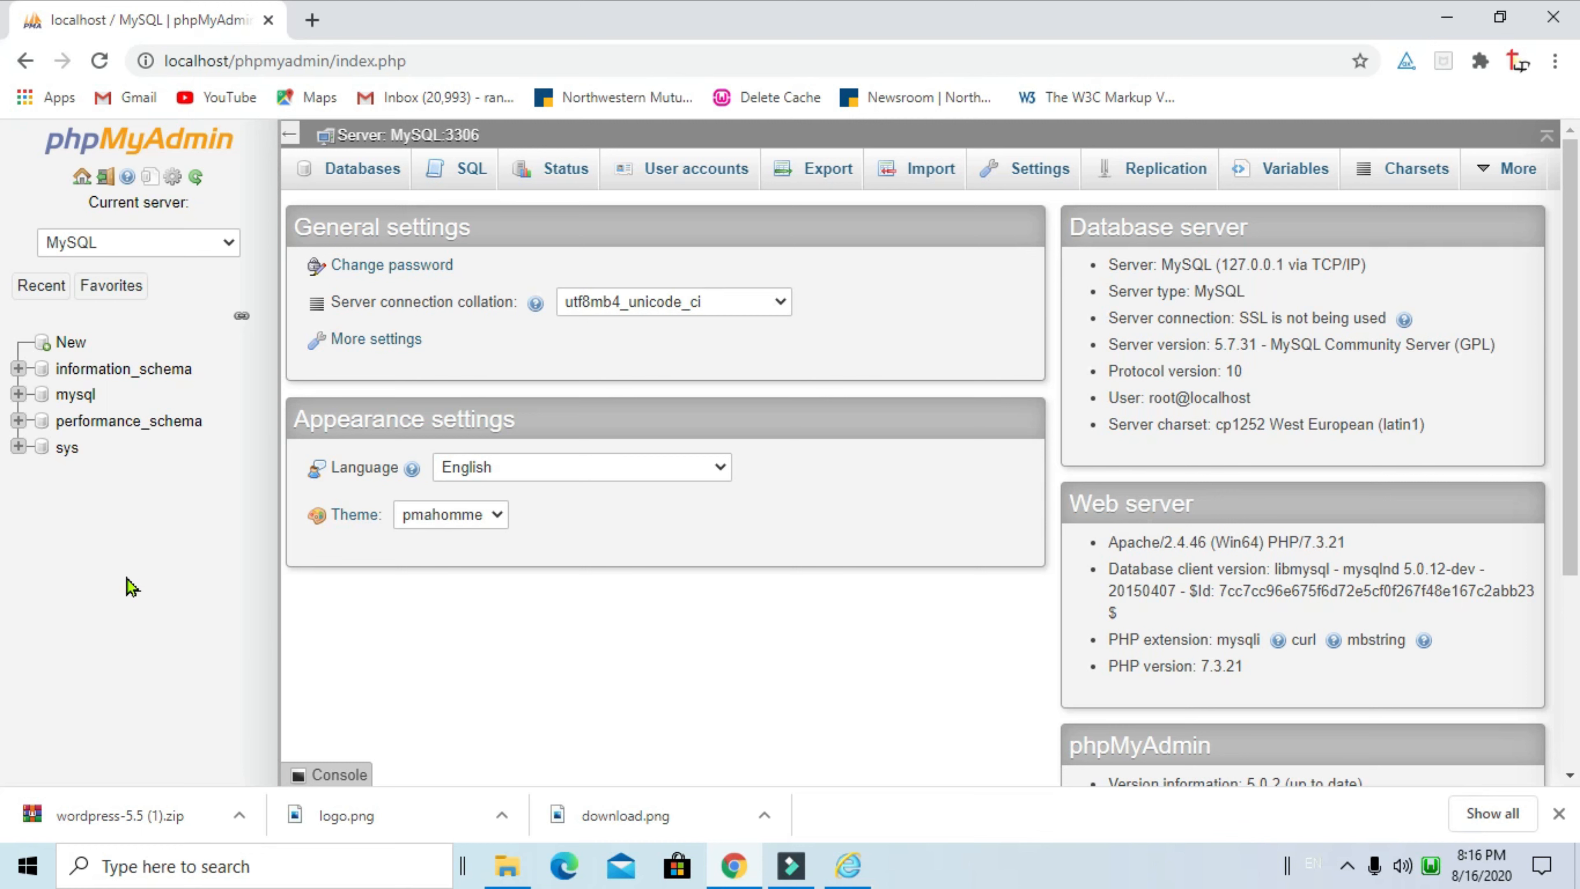
click(70, 343)
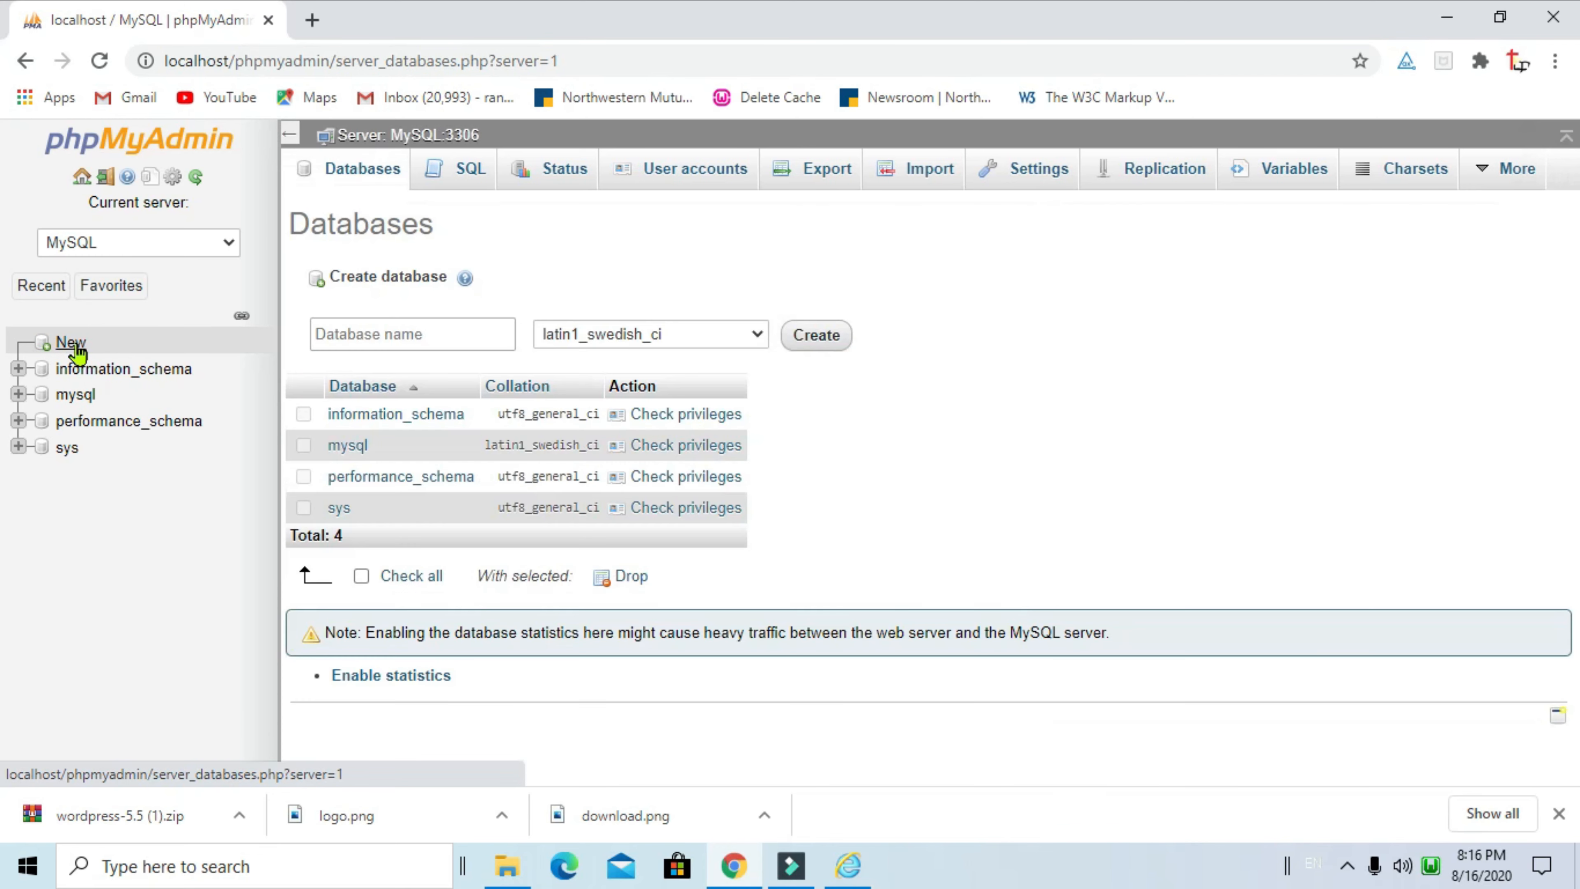
click(478, 336)
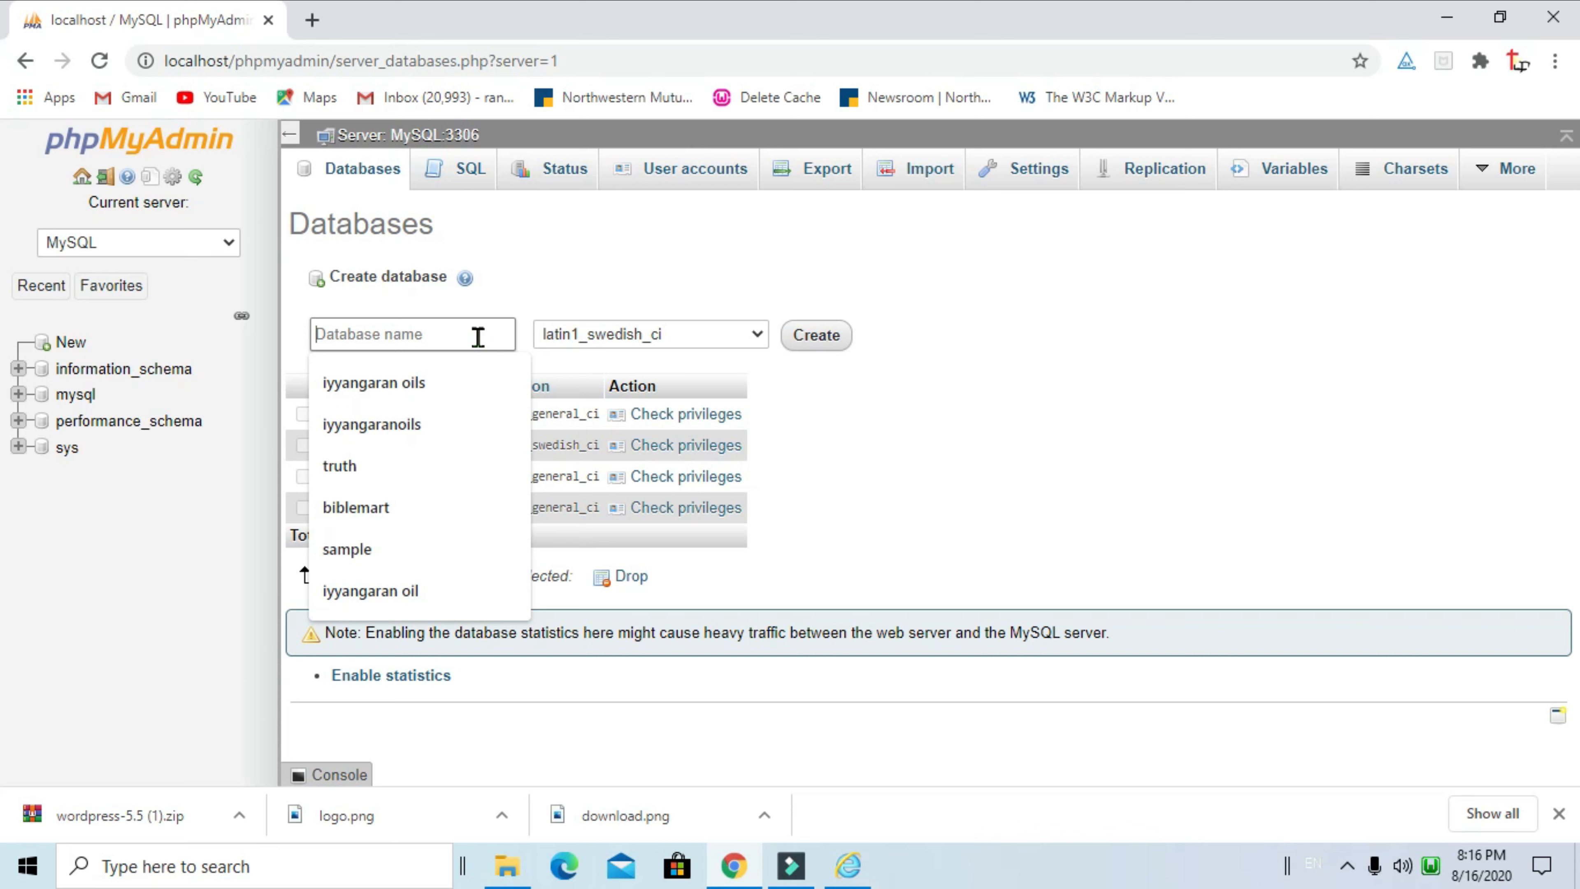
text(sa)
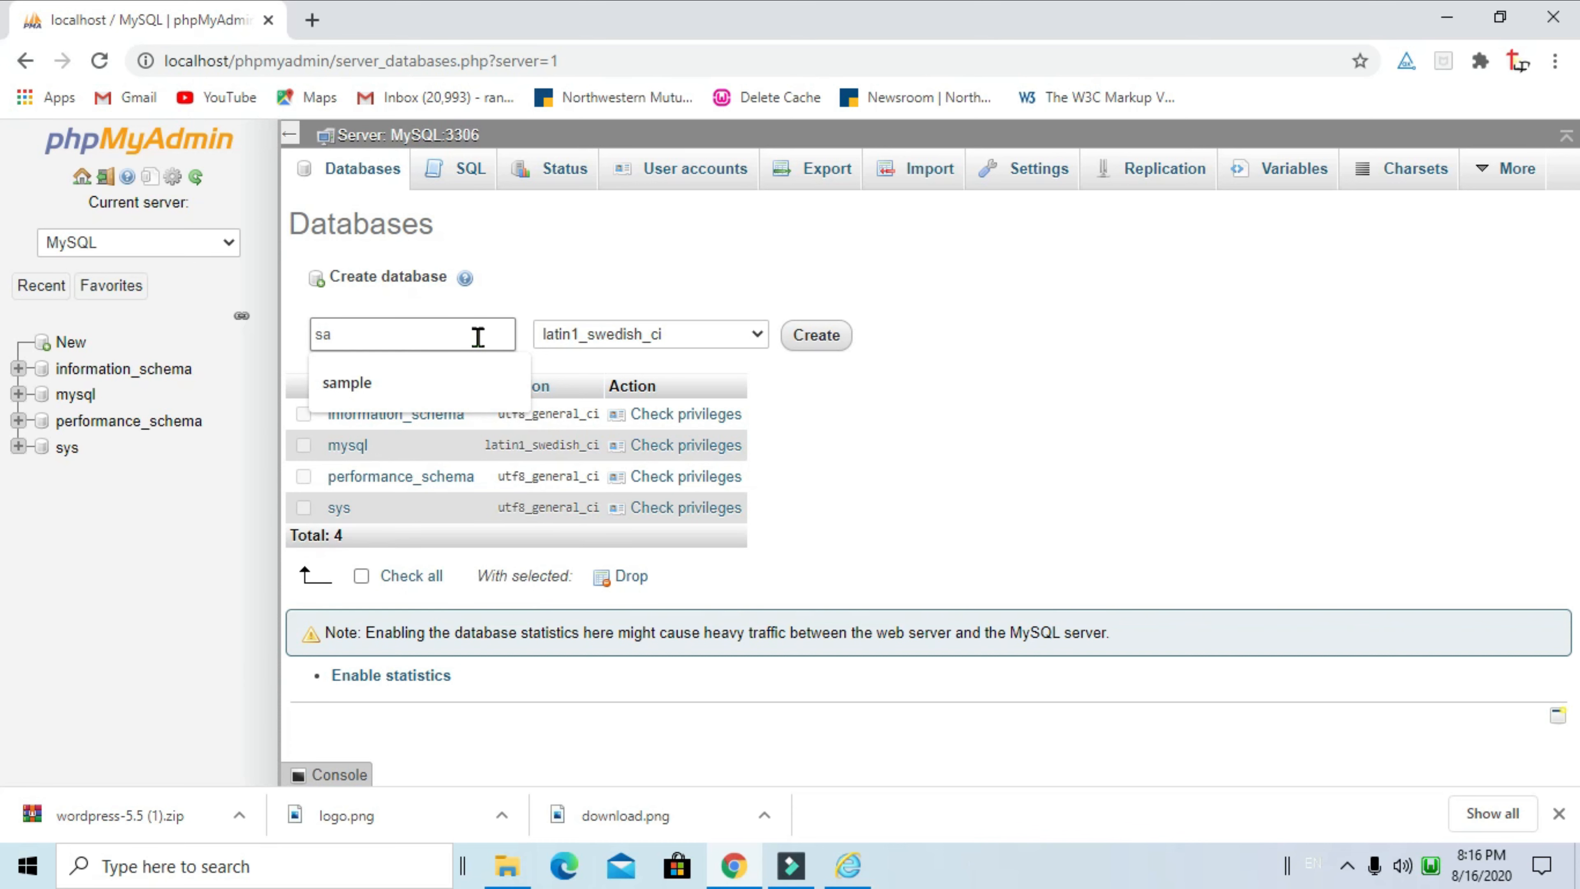
text(mpleweb)
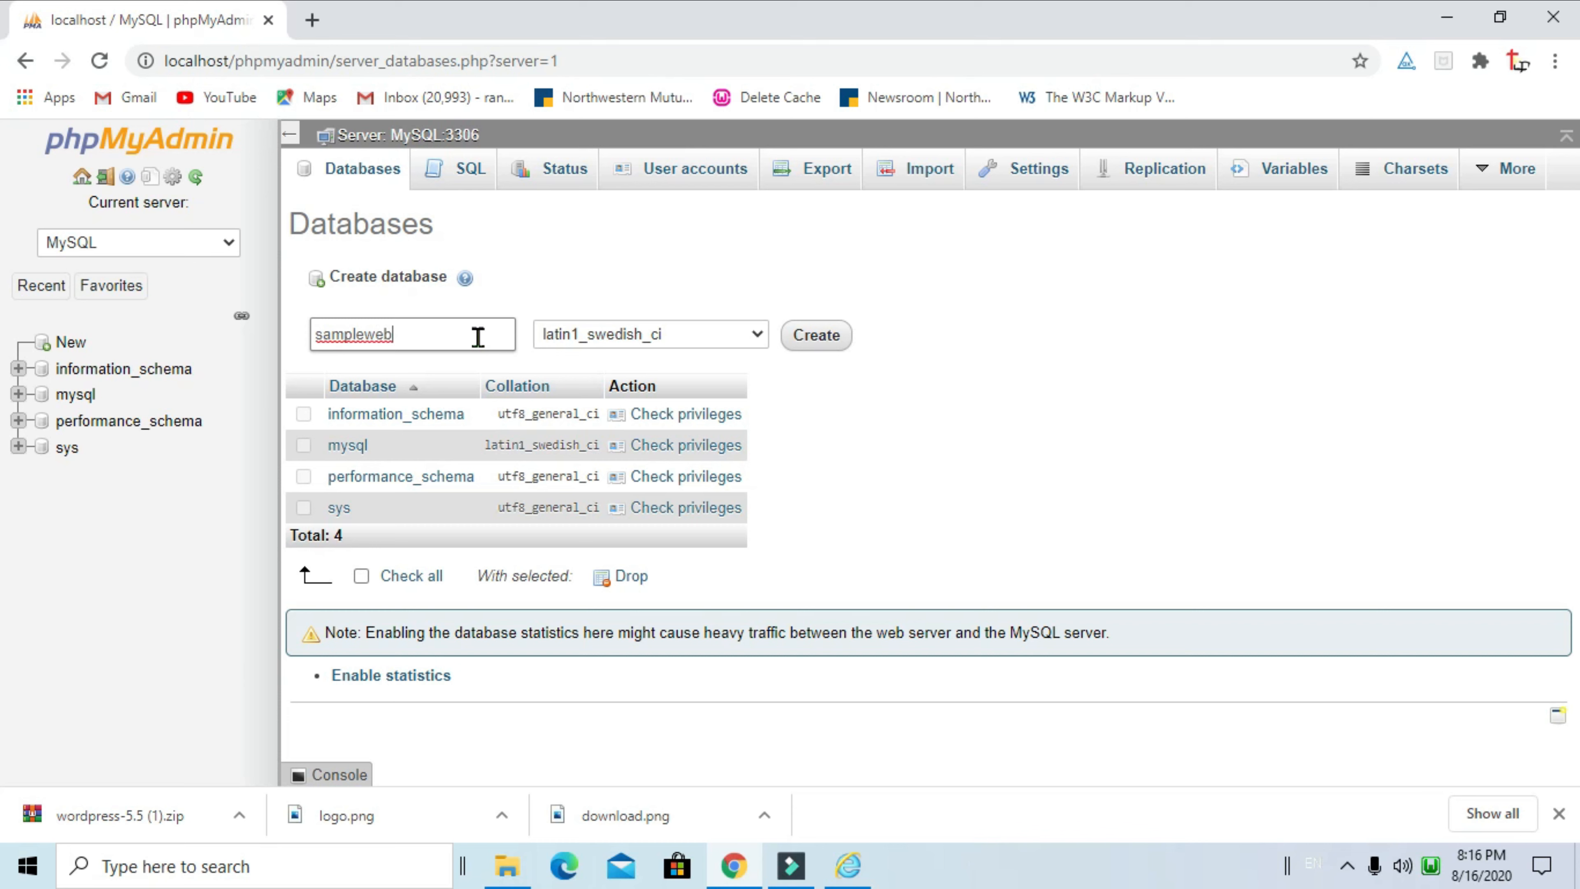
text(site)
click(823, 339)
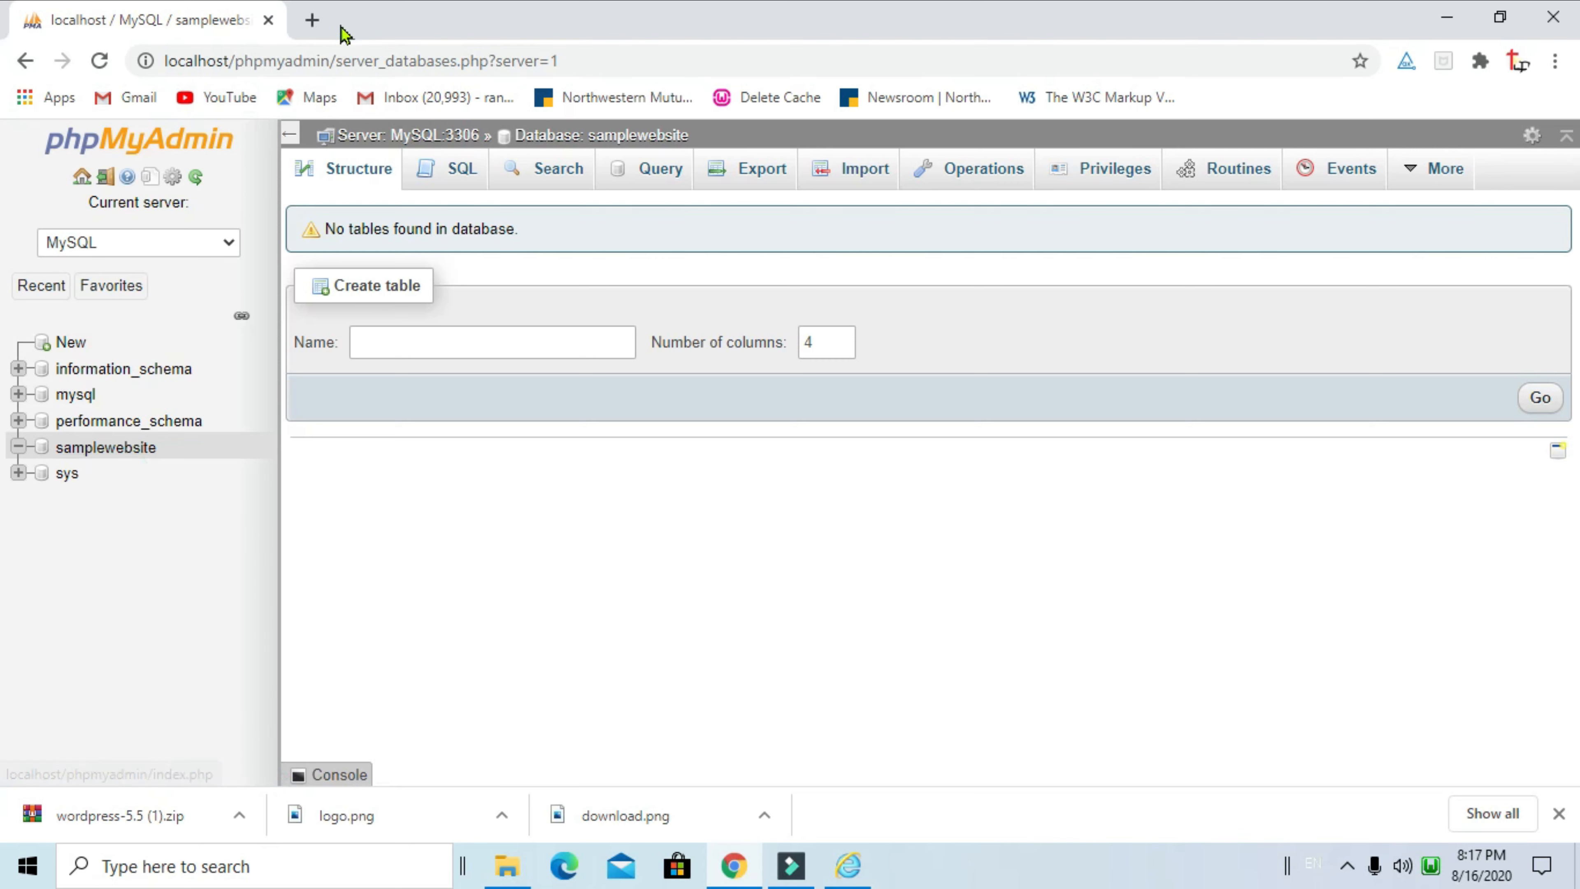
click(313, 19)
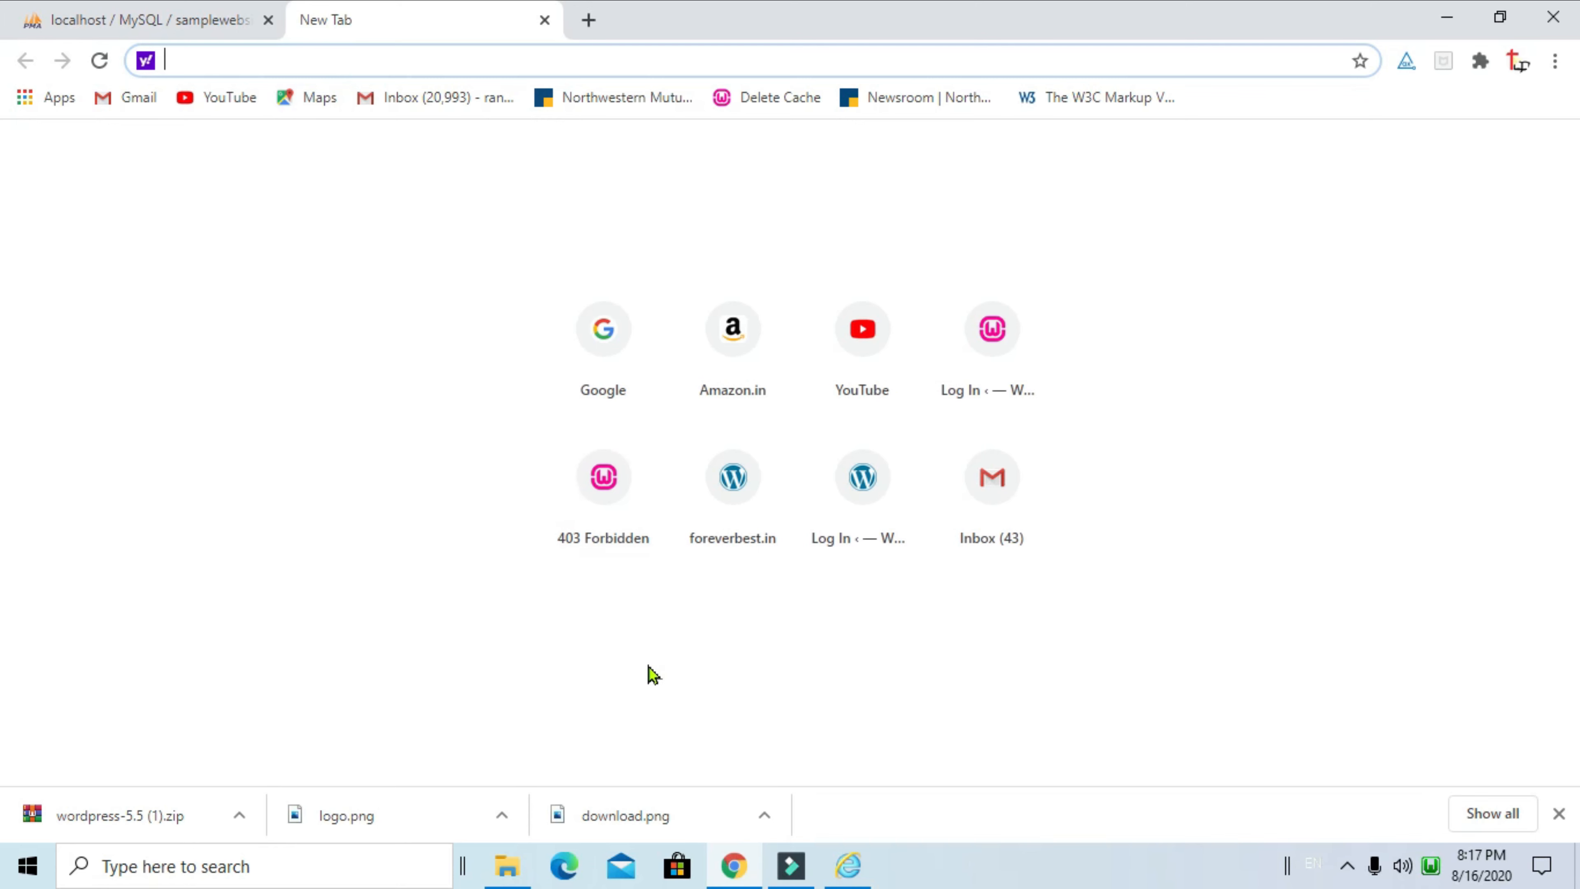
text(http)
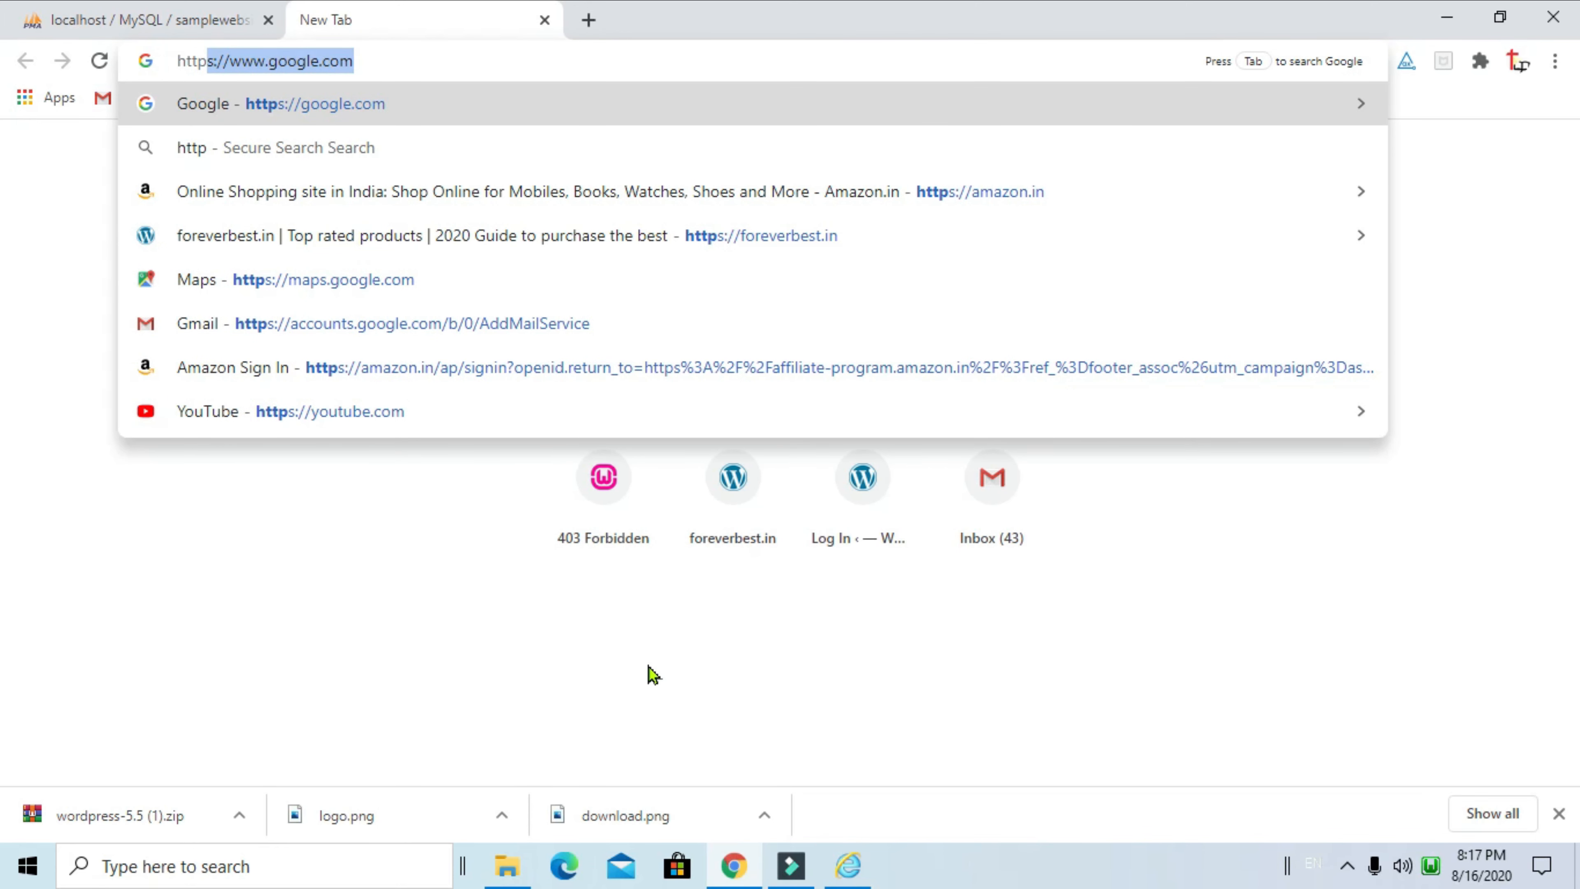
text(://)
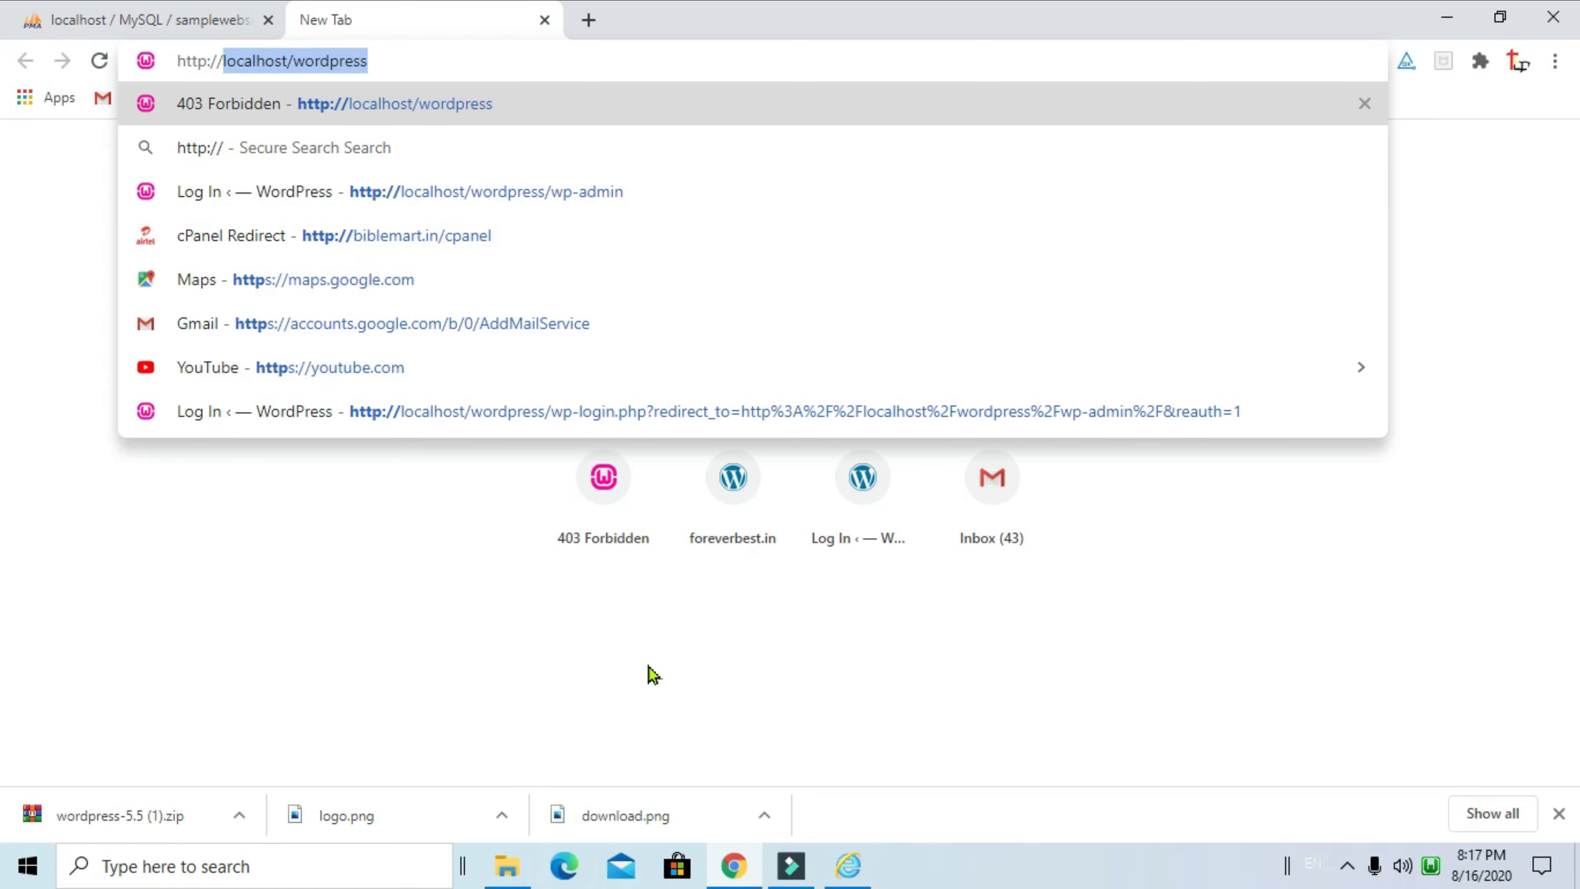
key(Return)
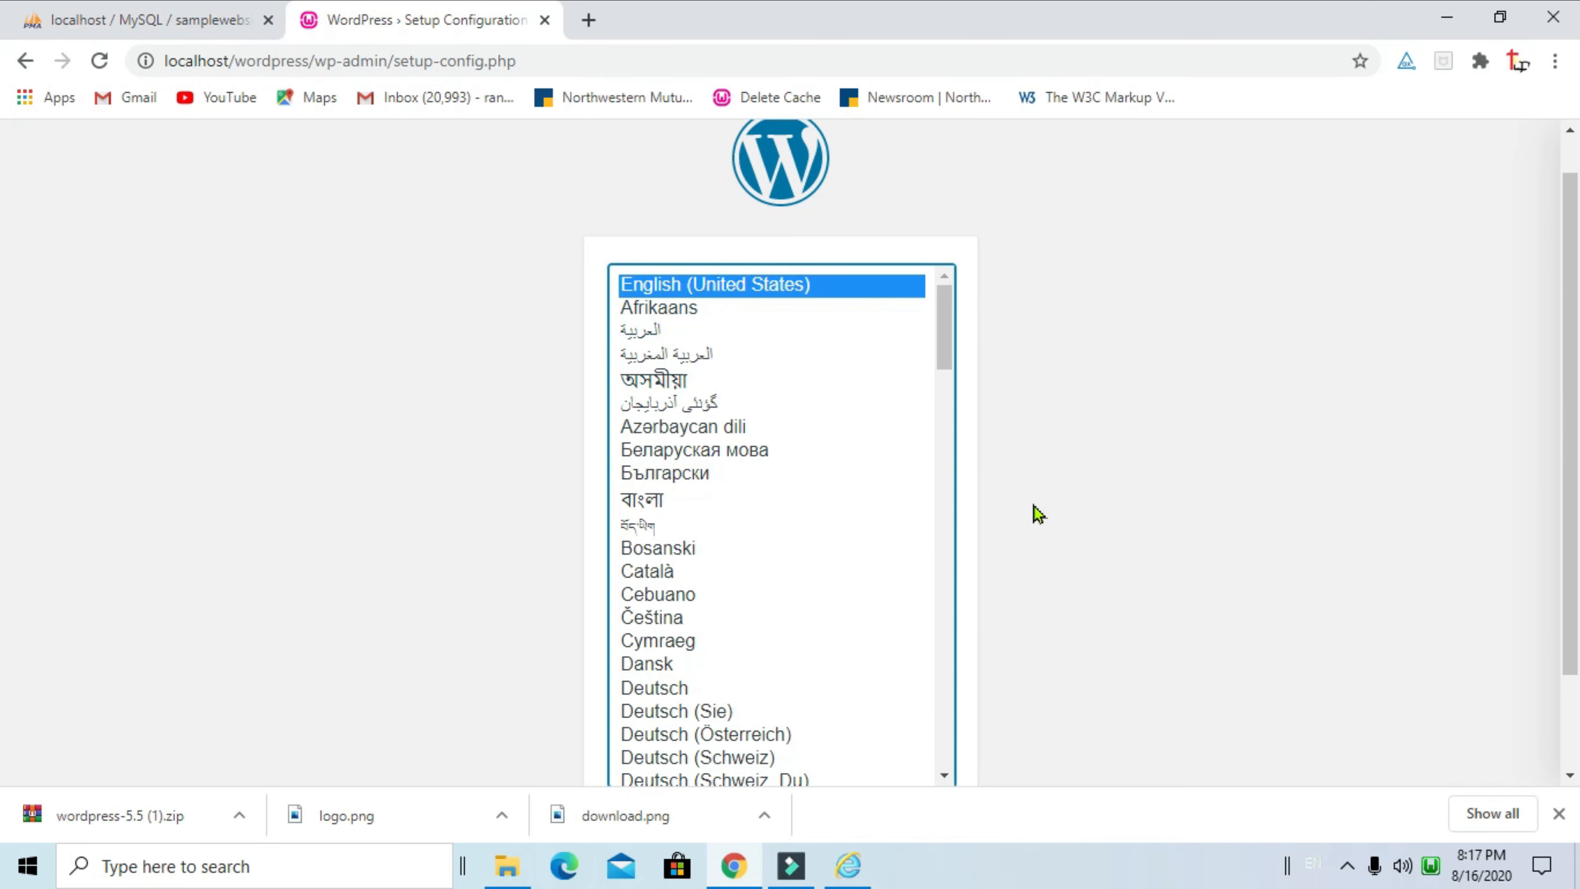
scroll(1057, 523, down, 2)
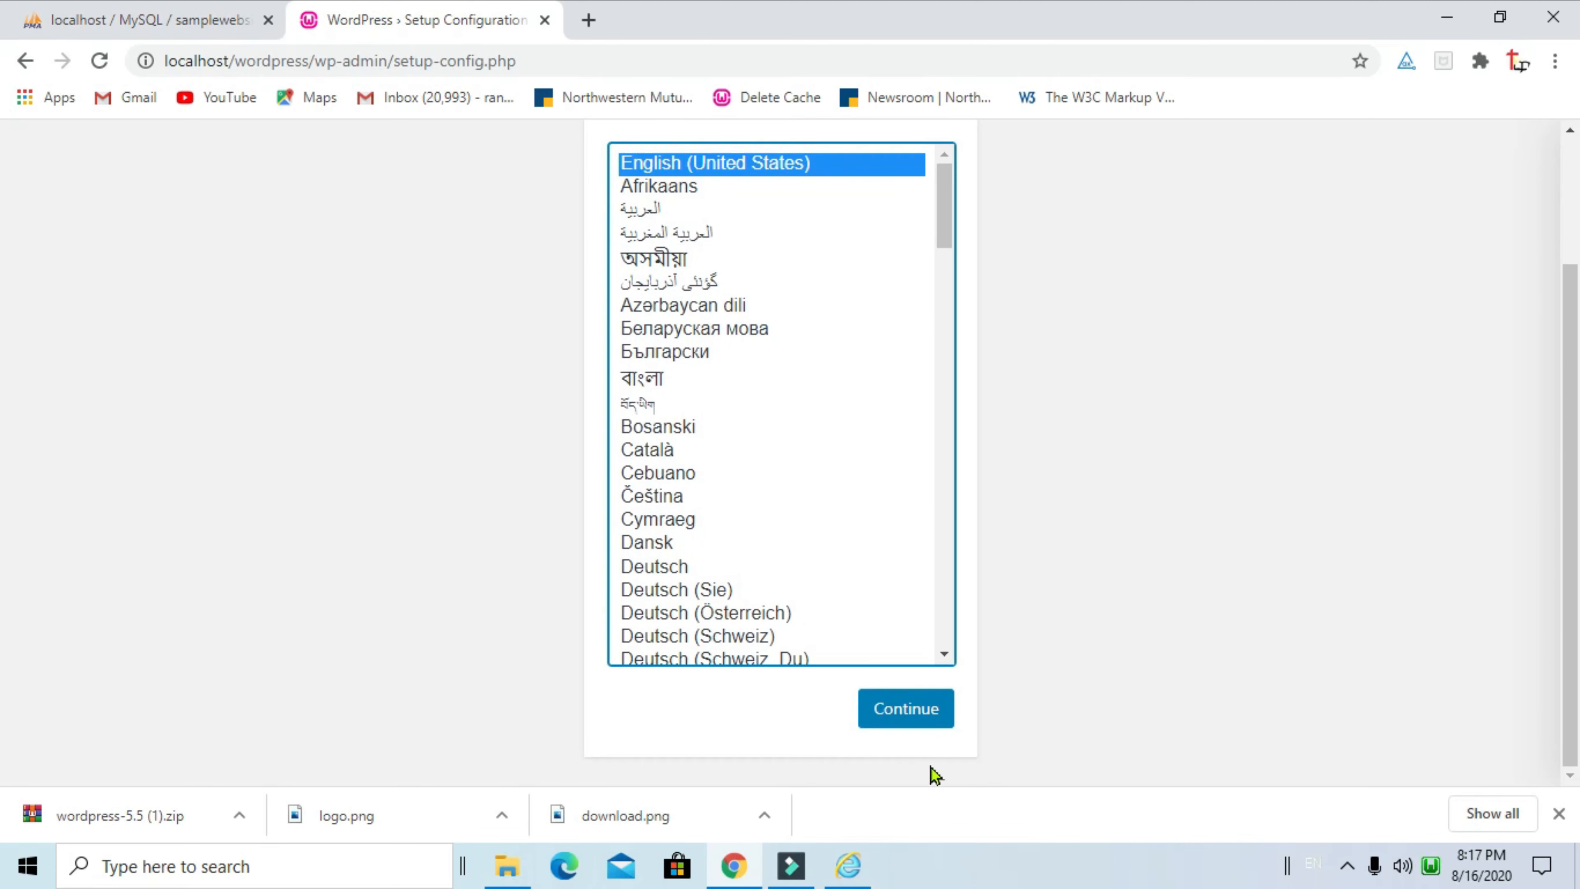
click(899, 721)
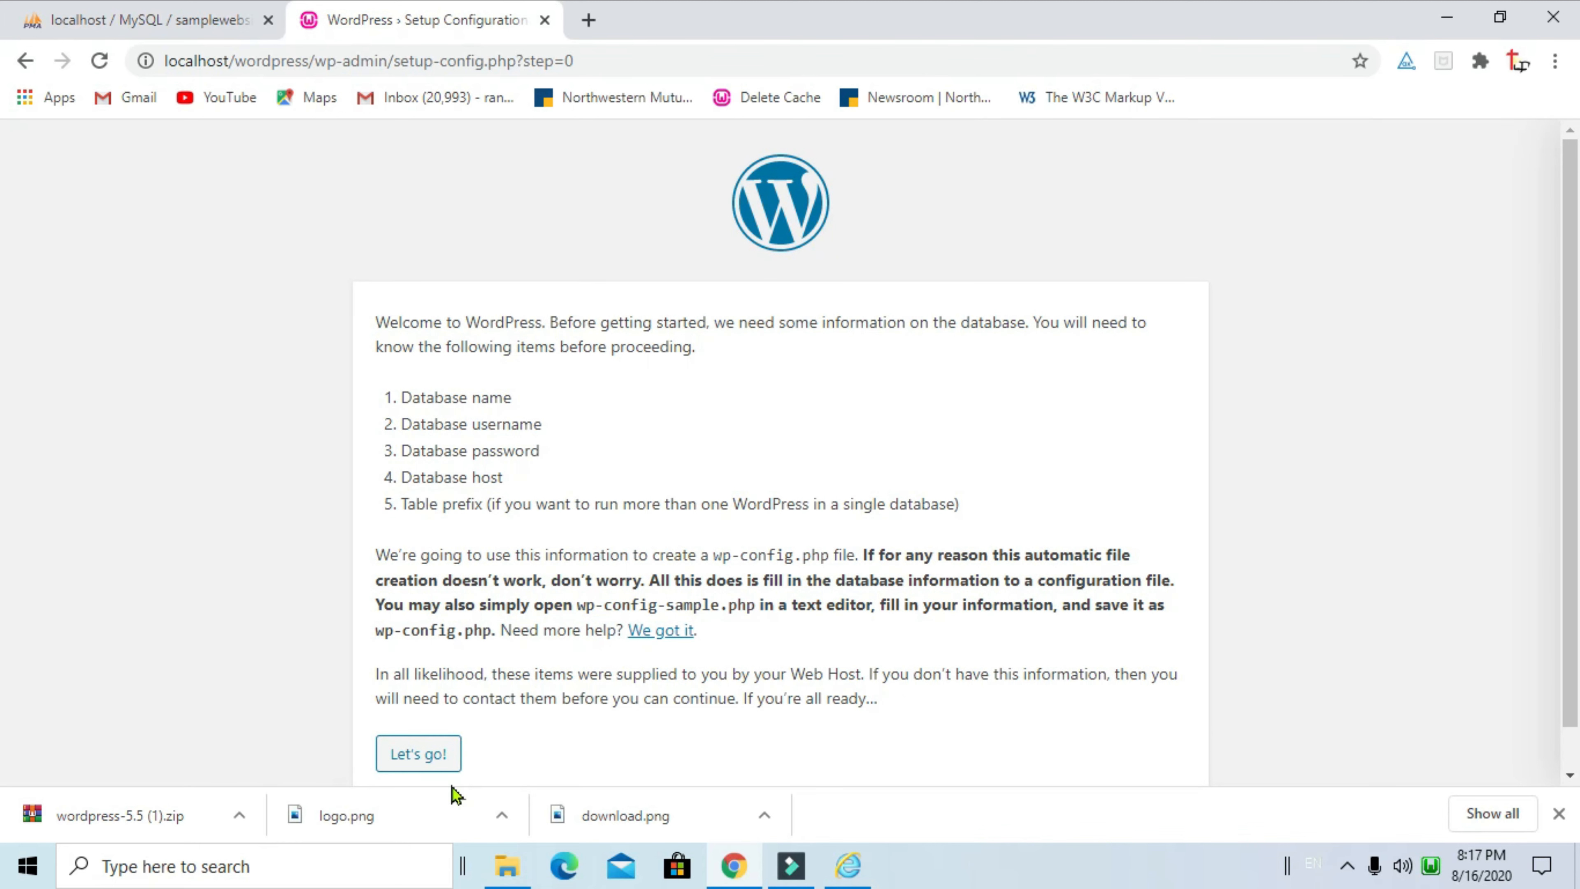
Proceed to the database connection form, checking the database name in the phpMyAdmin tab
click(408, 769)
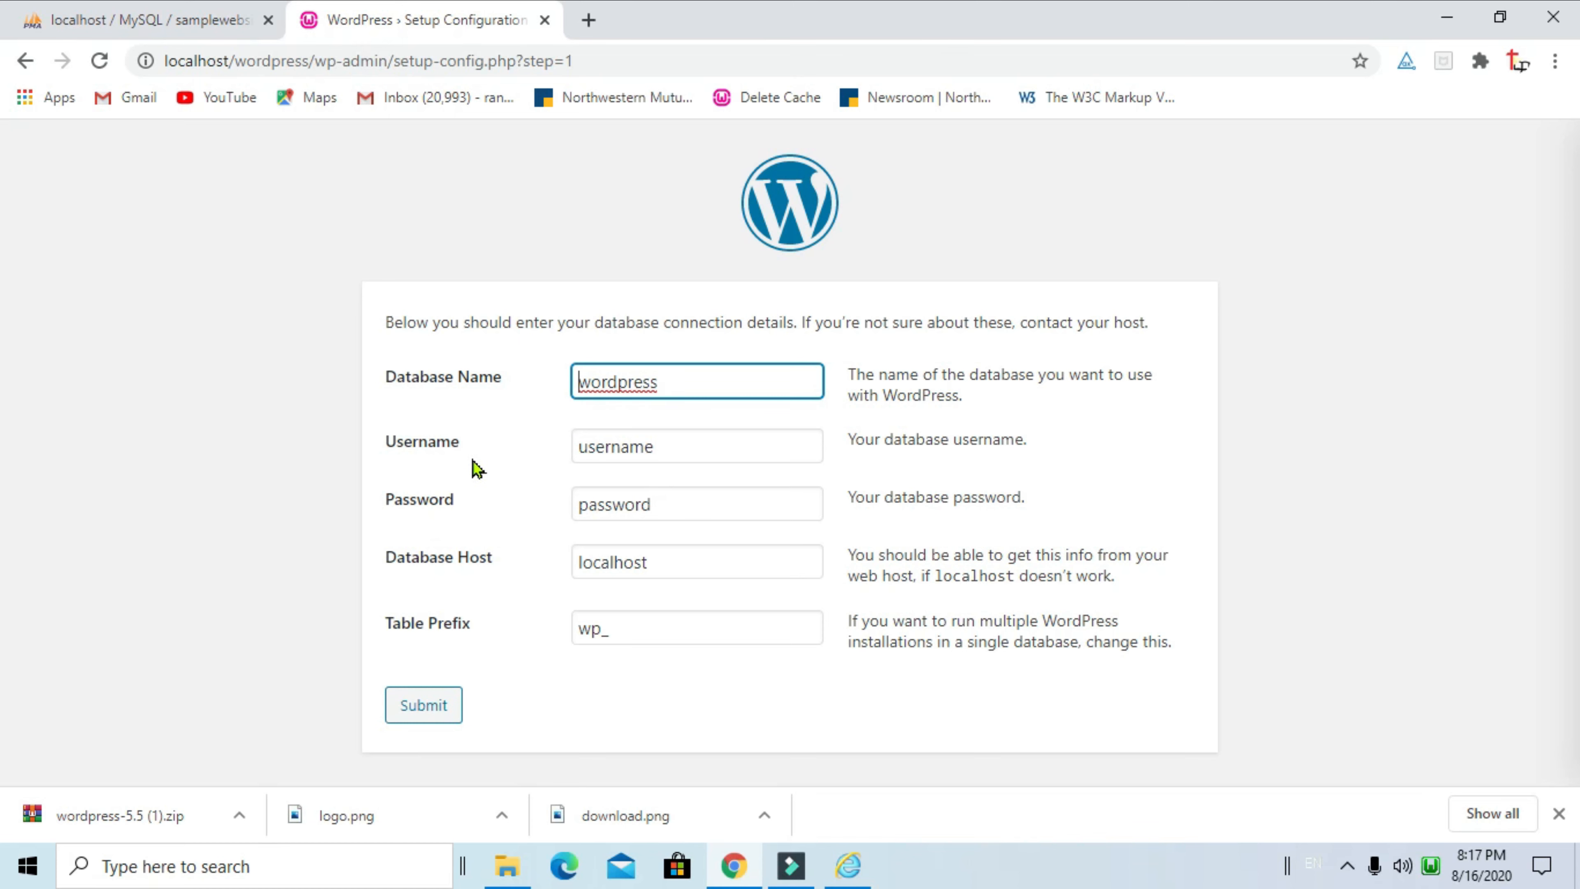
click(142, 28)
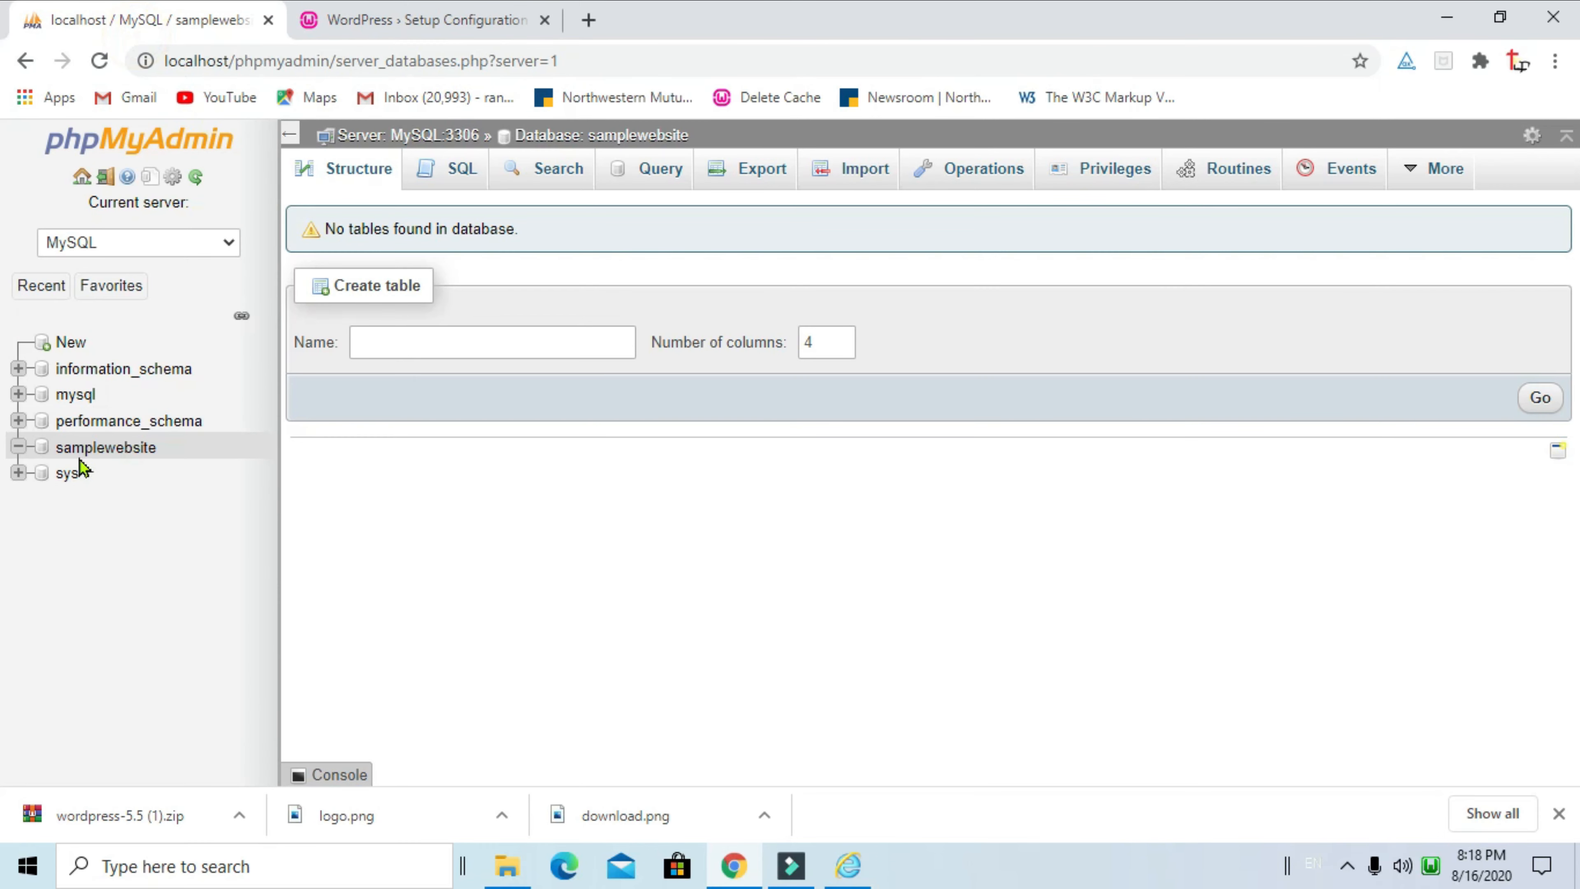
click(470, 25)
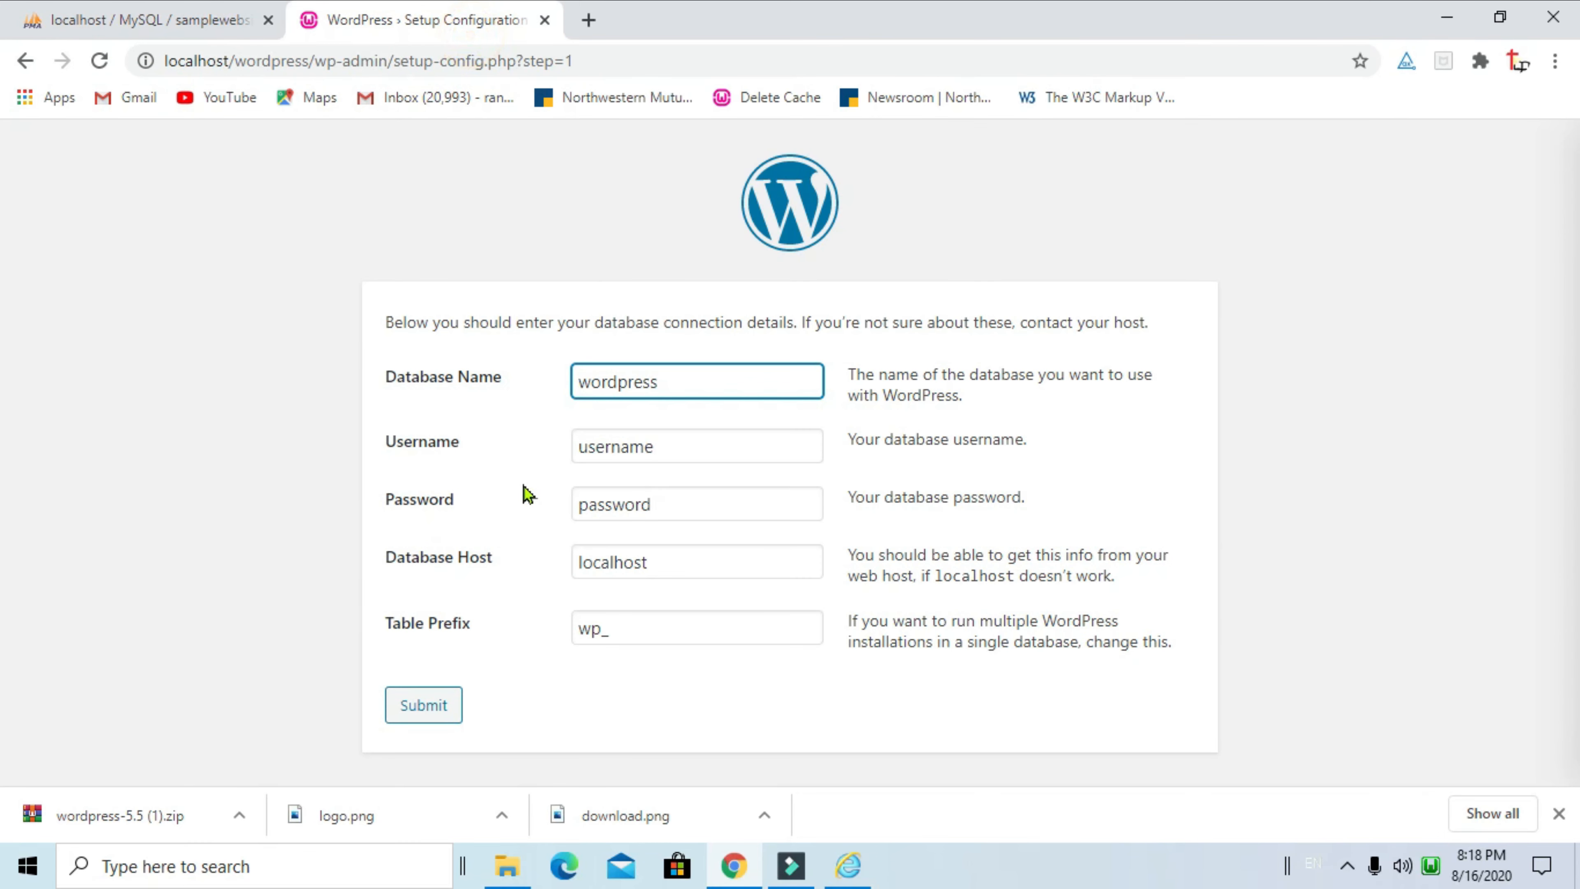
click(238, 23)
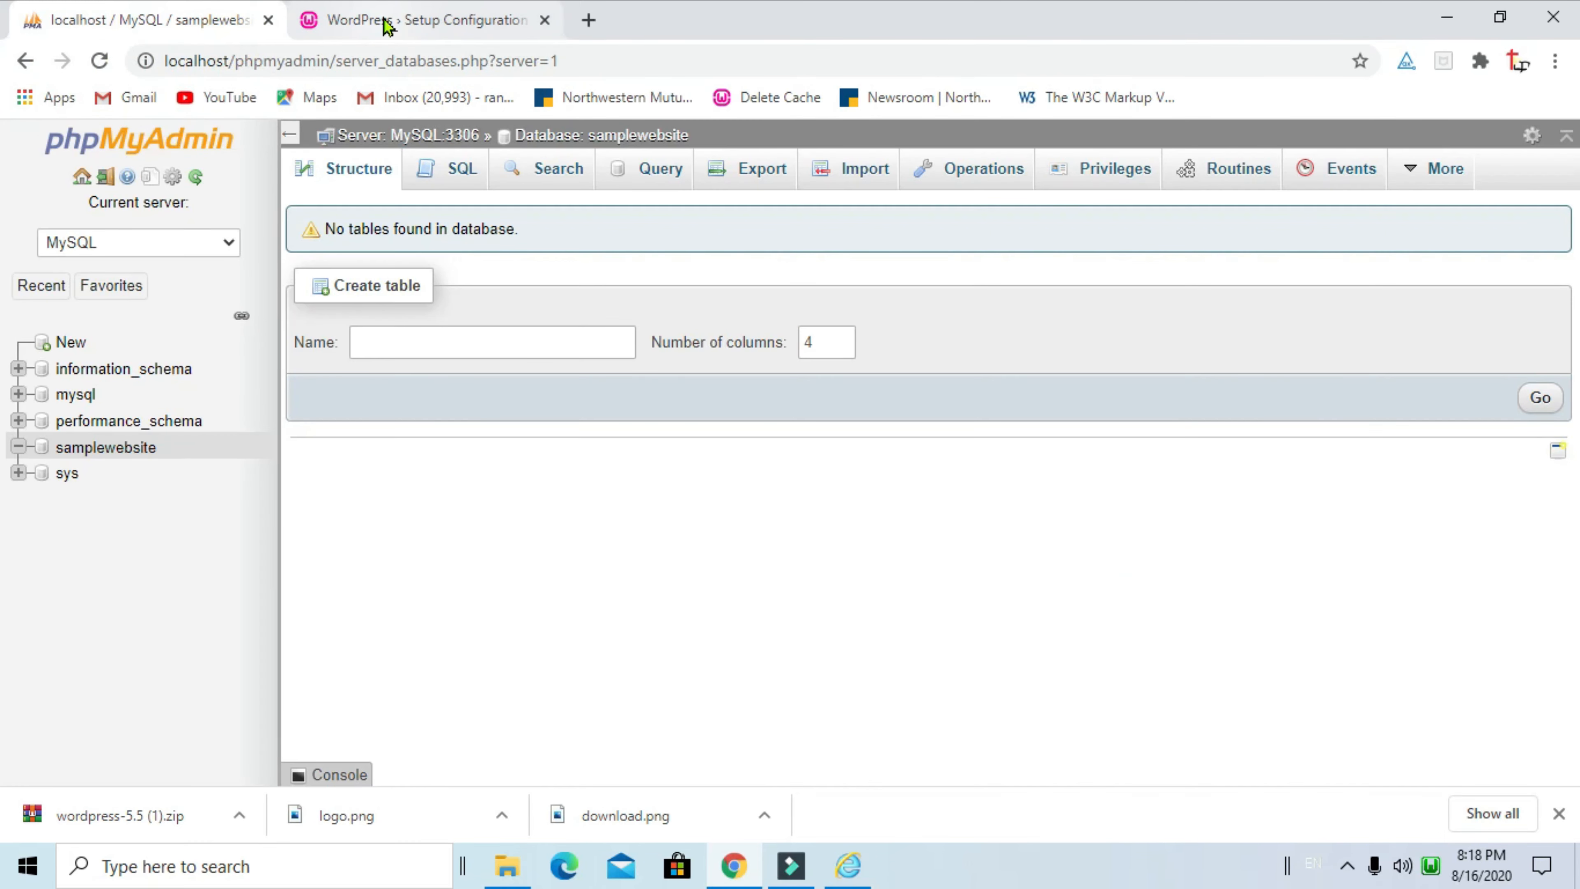
click(386, 25)
Enter database name samplewebsite, username root and an empty password, then submit
double_click(615, 380)
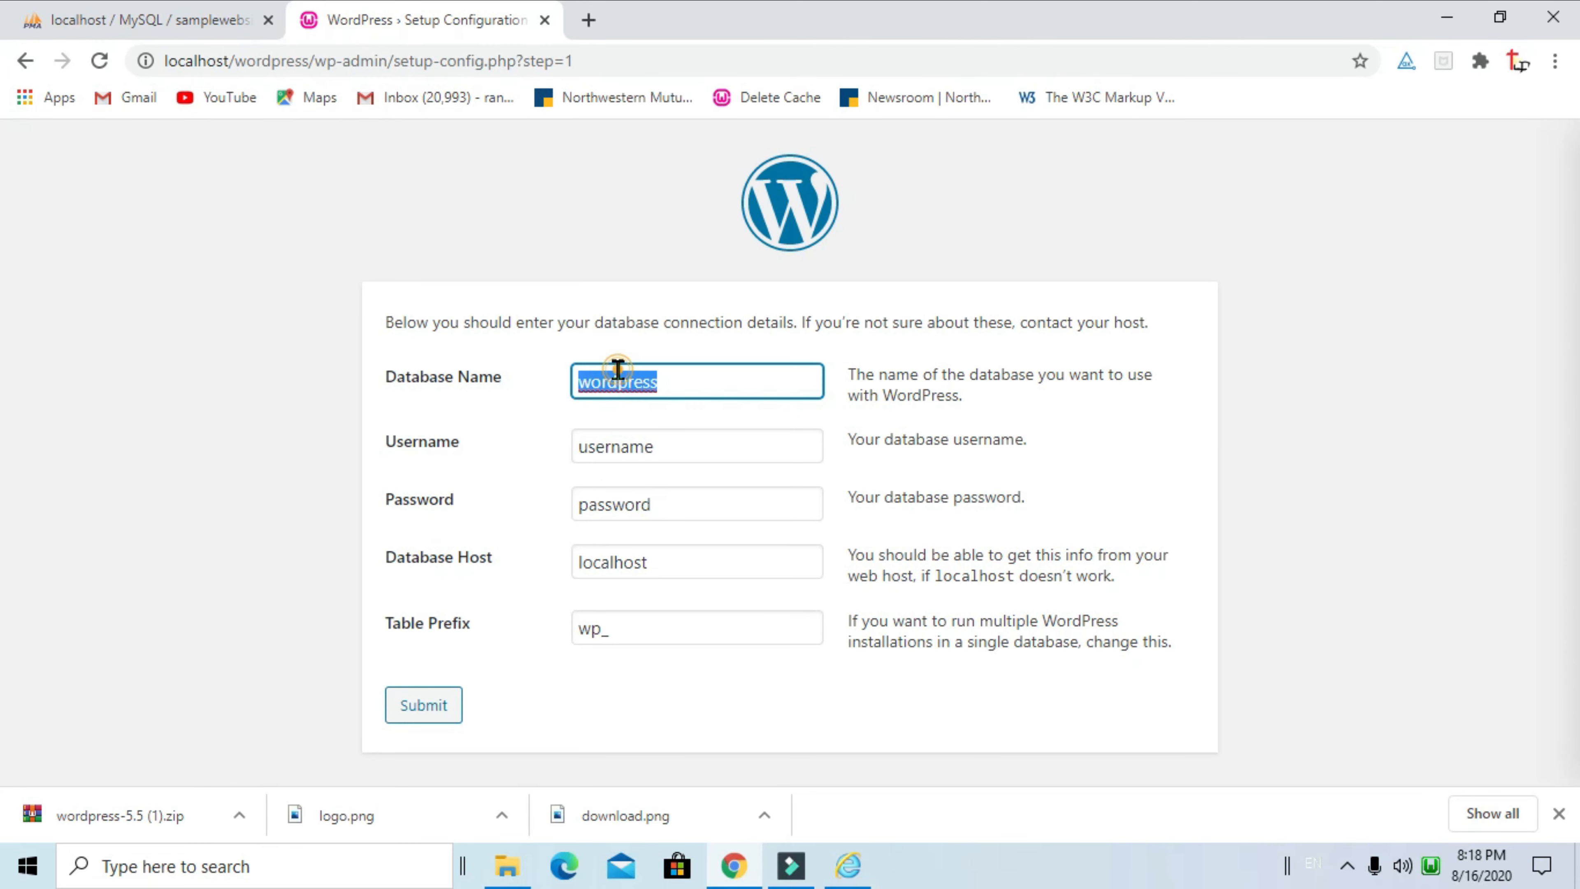
text(sampl)
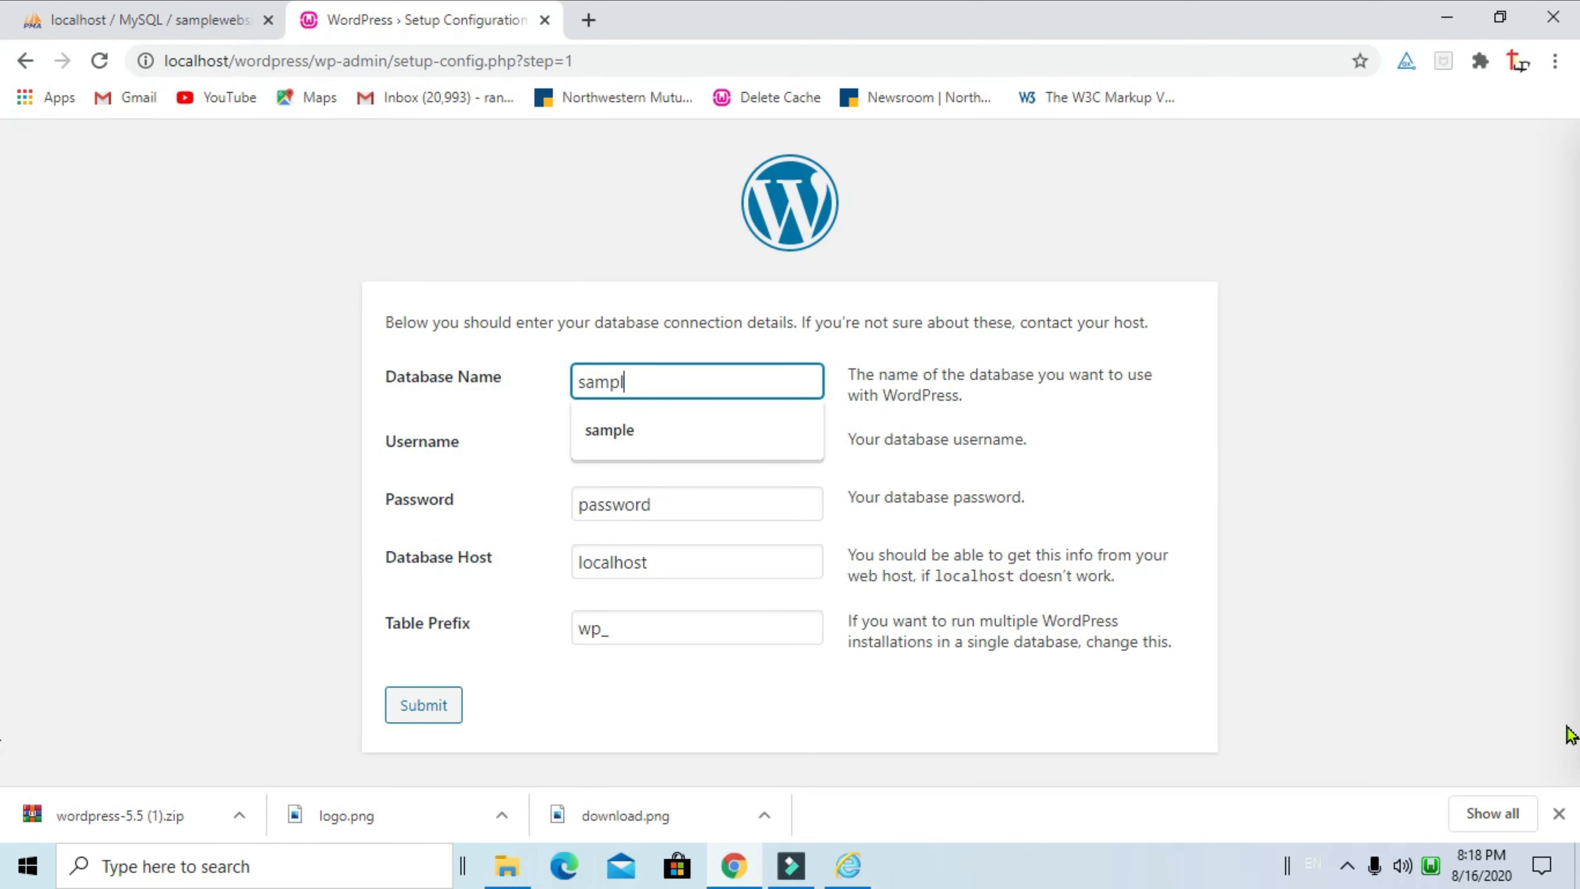
text(eweba)
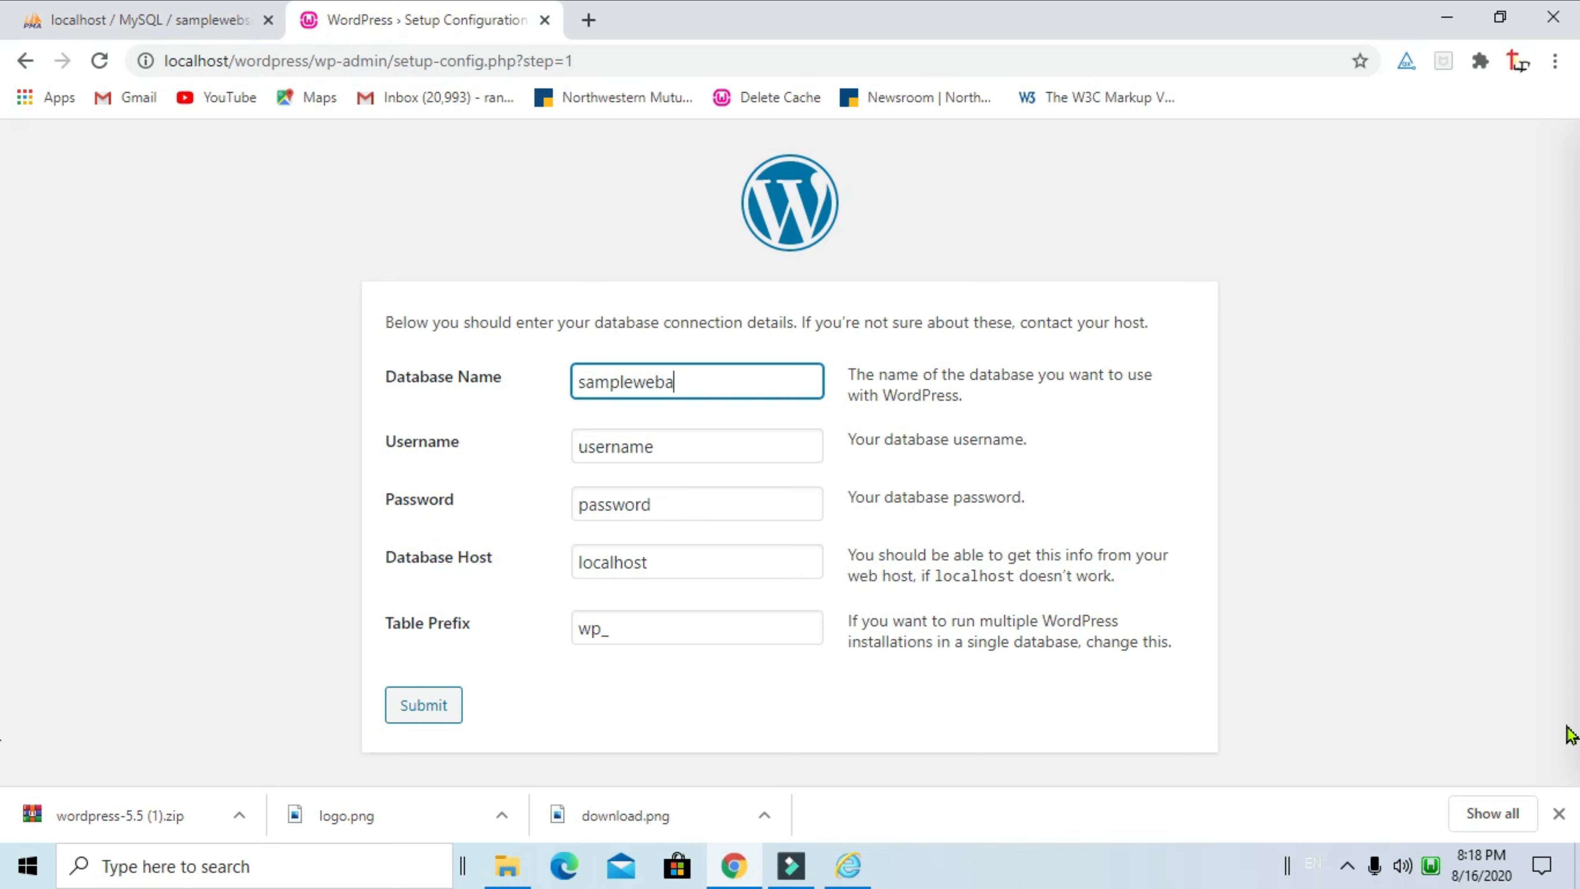
key(BackSpace)
text(site)
double_click(633, 436)
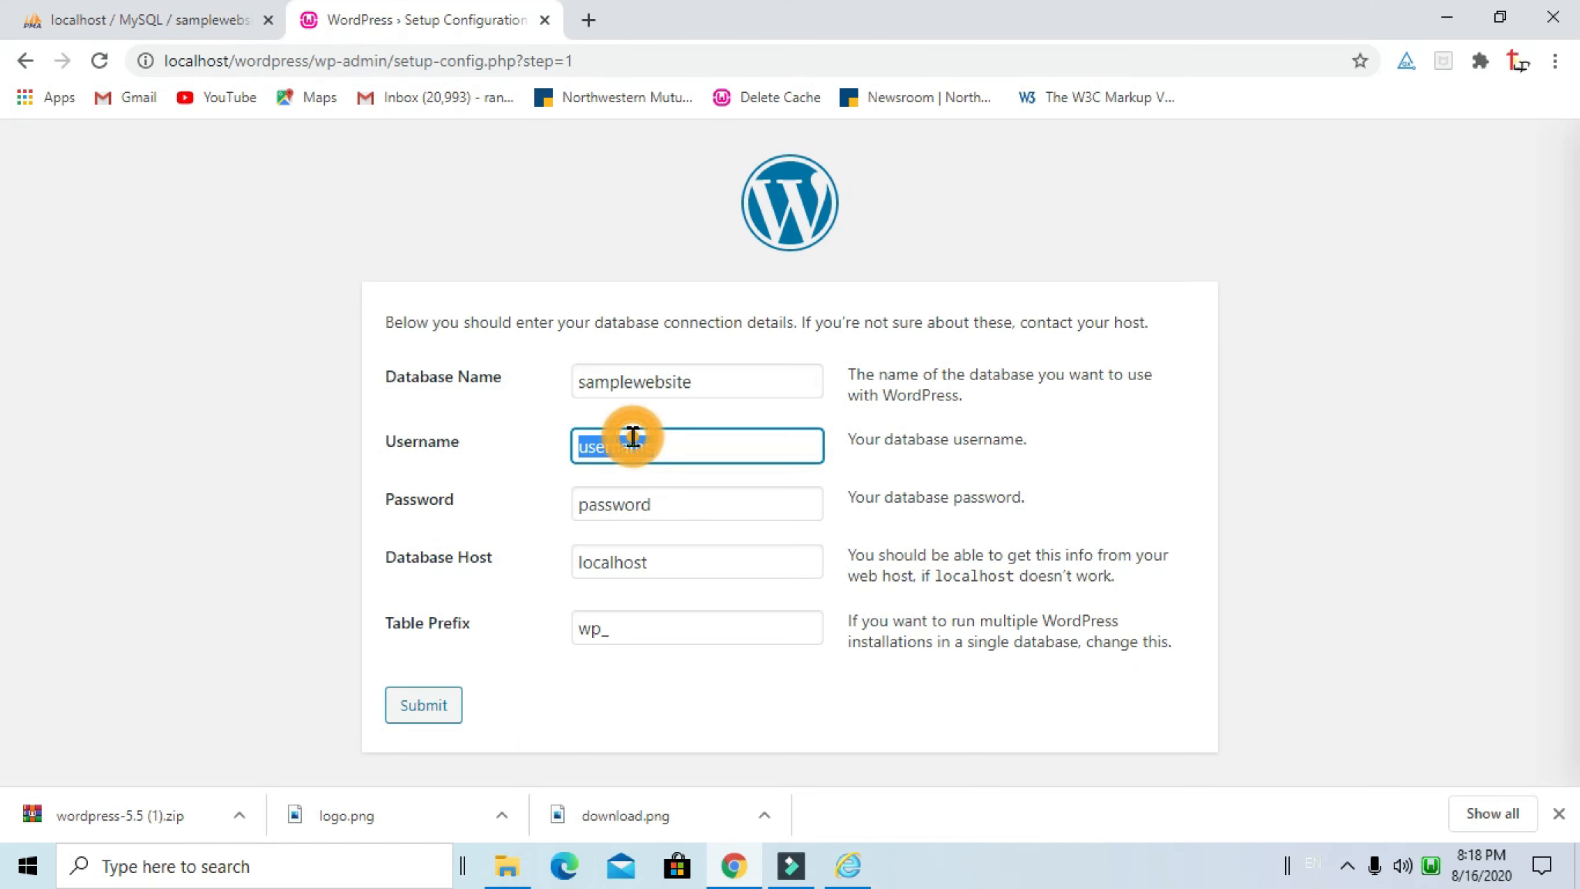
text(root)
double_click(606, 500)
key(BackSpace)
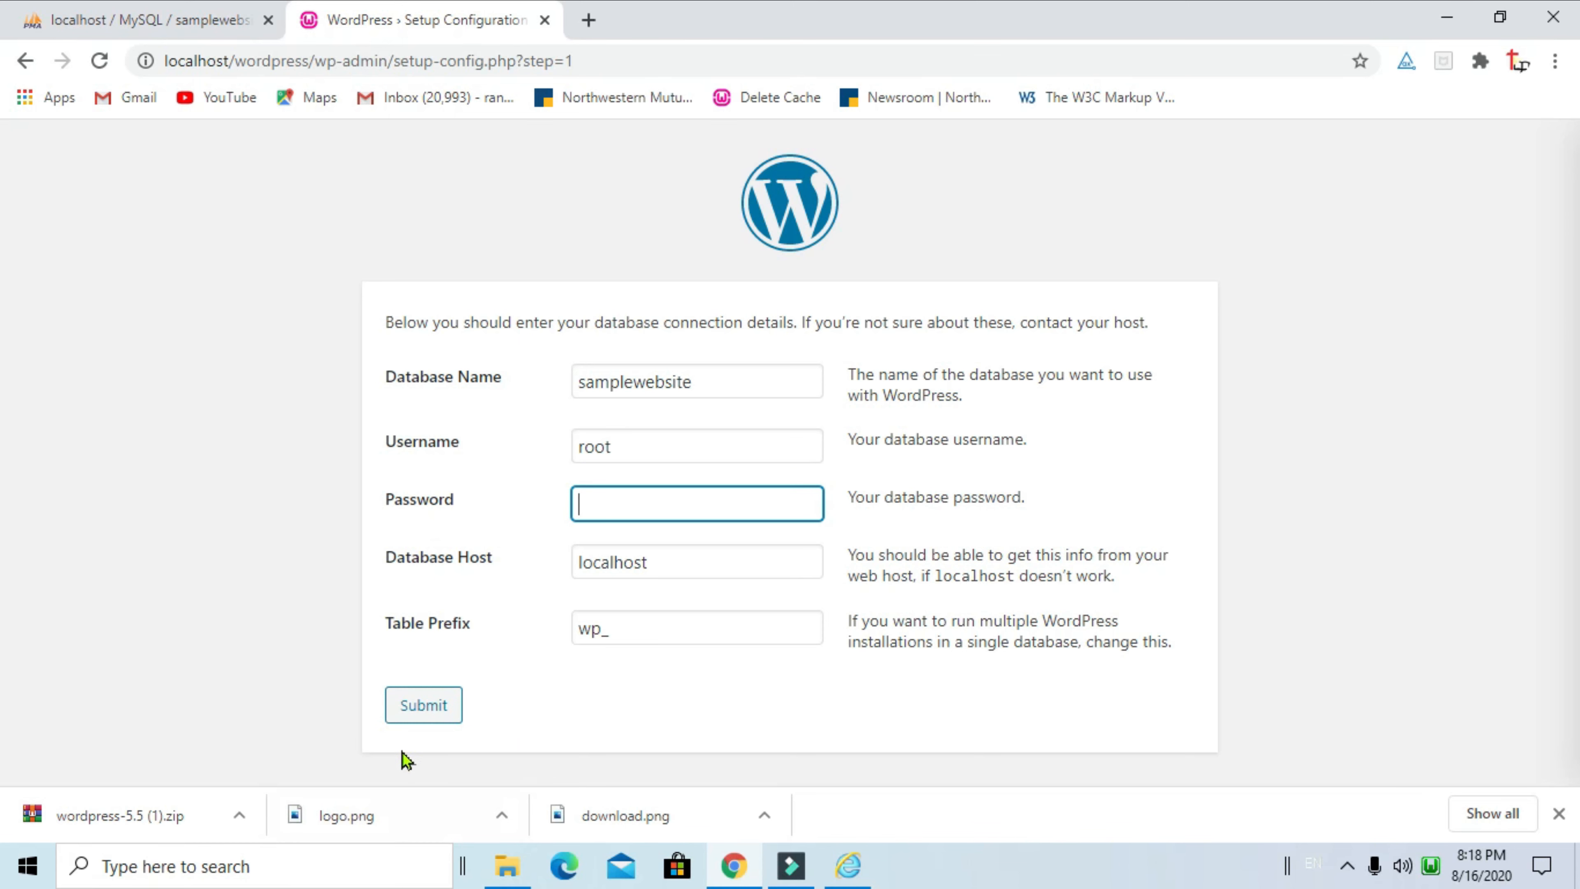
click(422, 705)
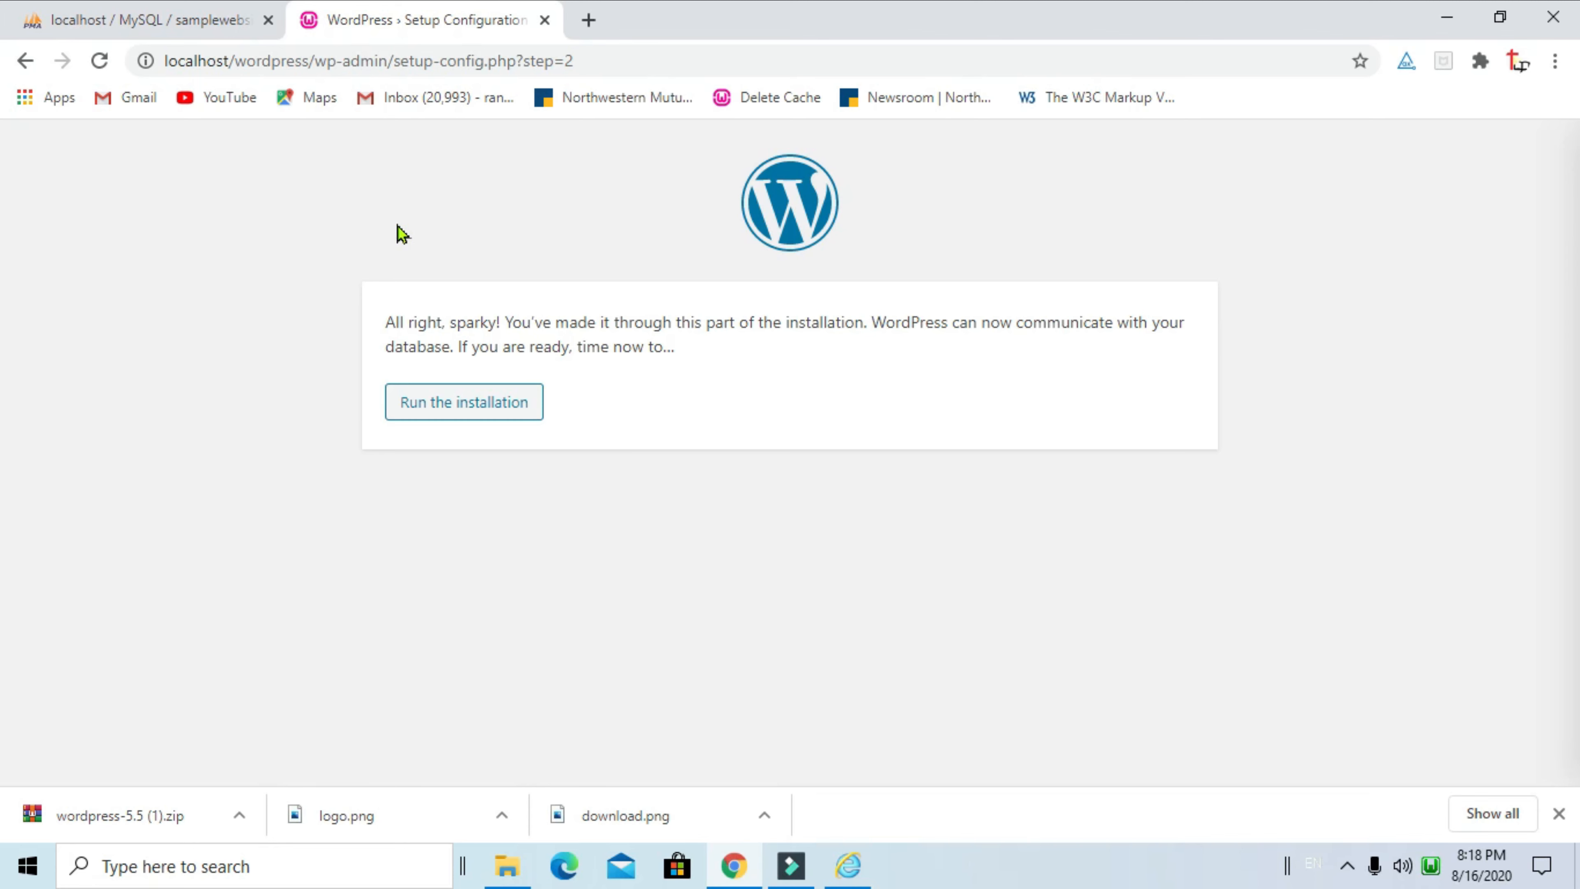
Run the installation and enter site title 'sample website' and the admin username
click(467, 409)
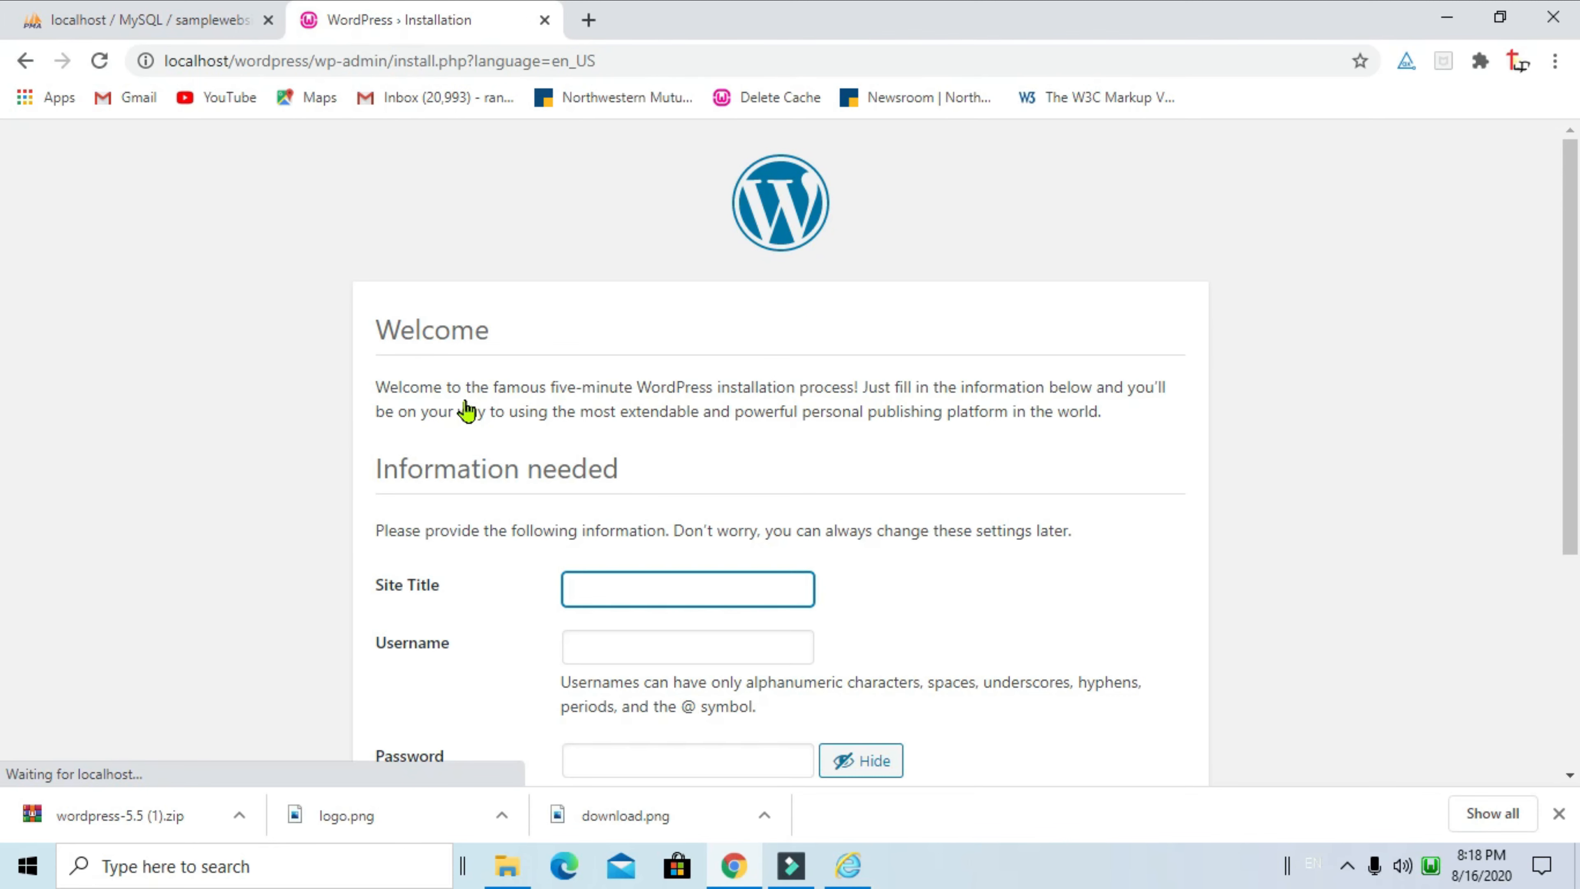
scroll(1449, 607, down, 3)
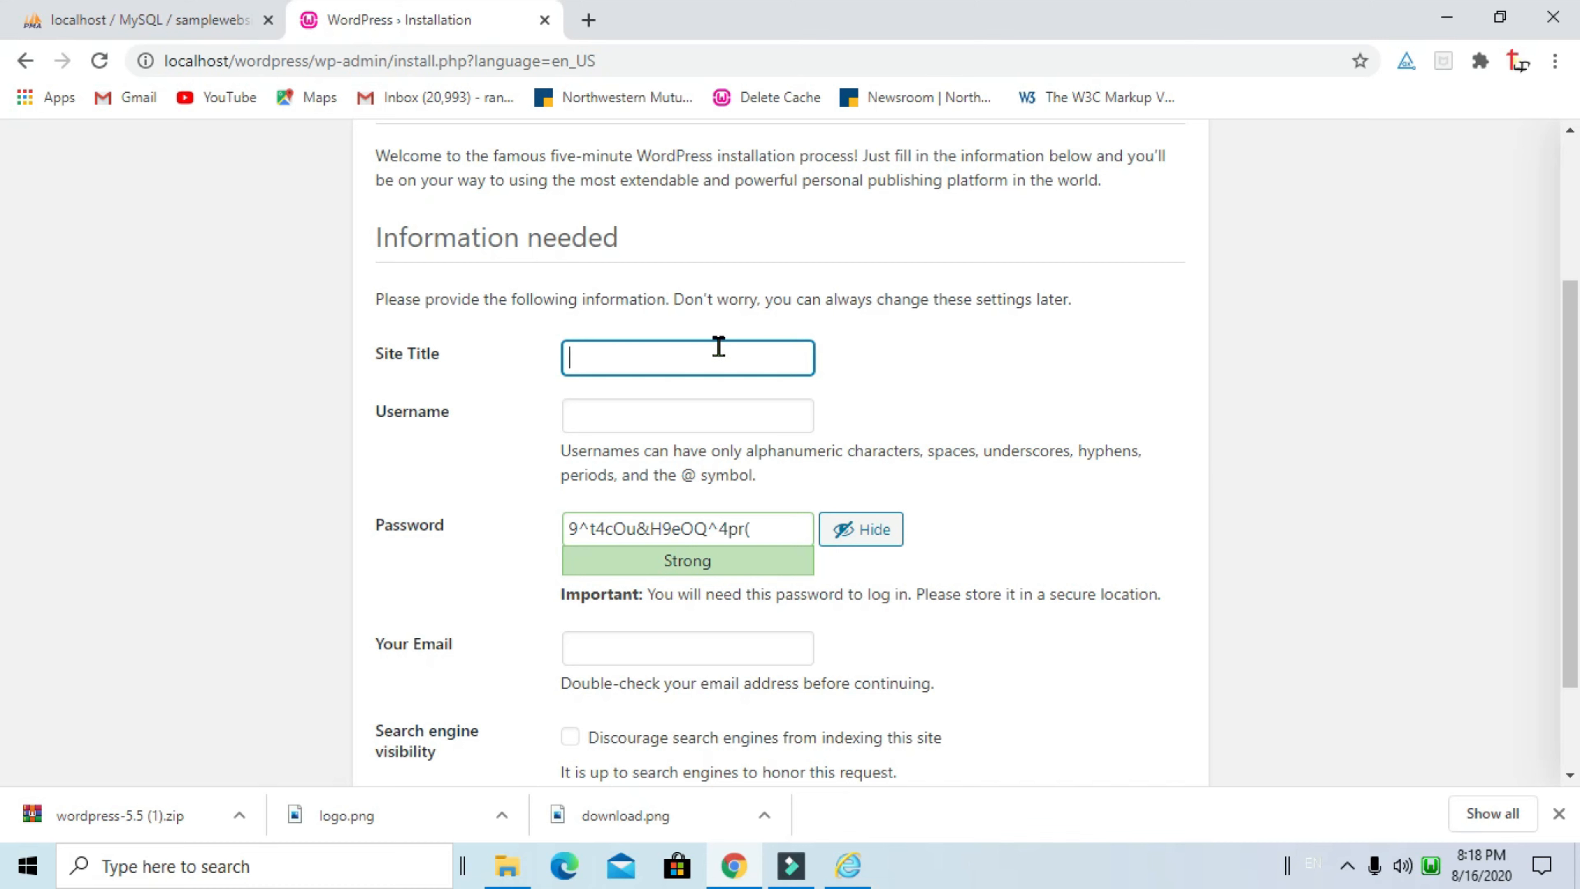
text(sample)
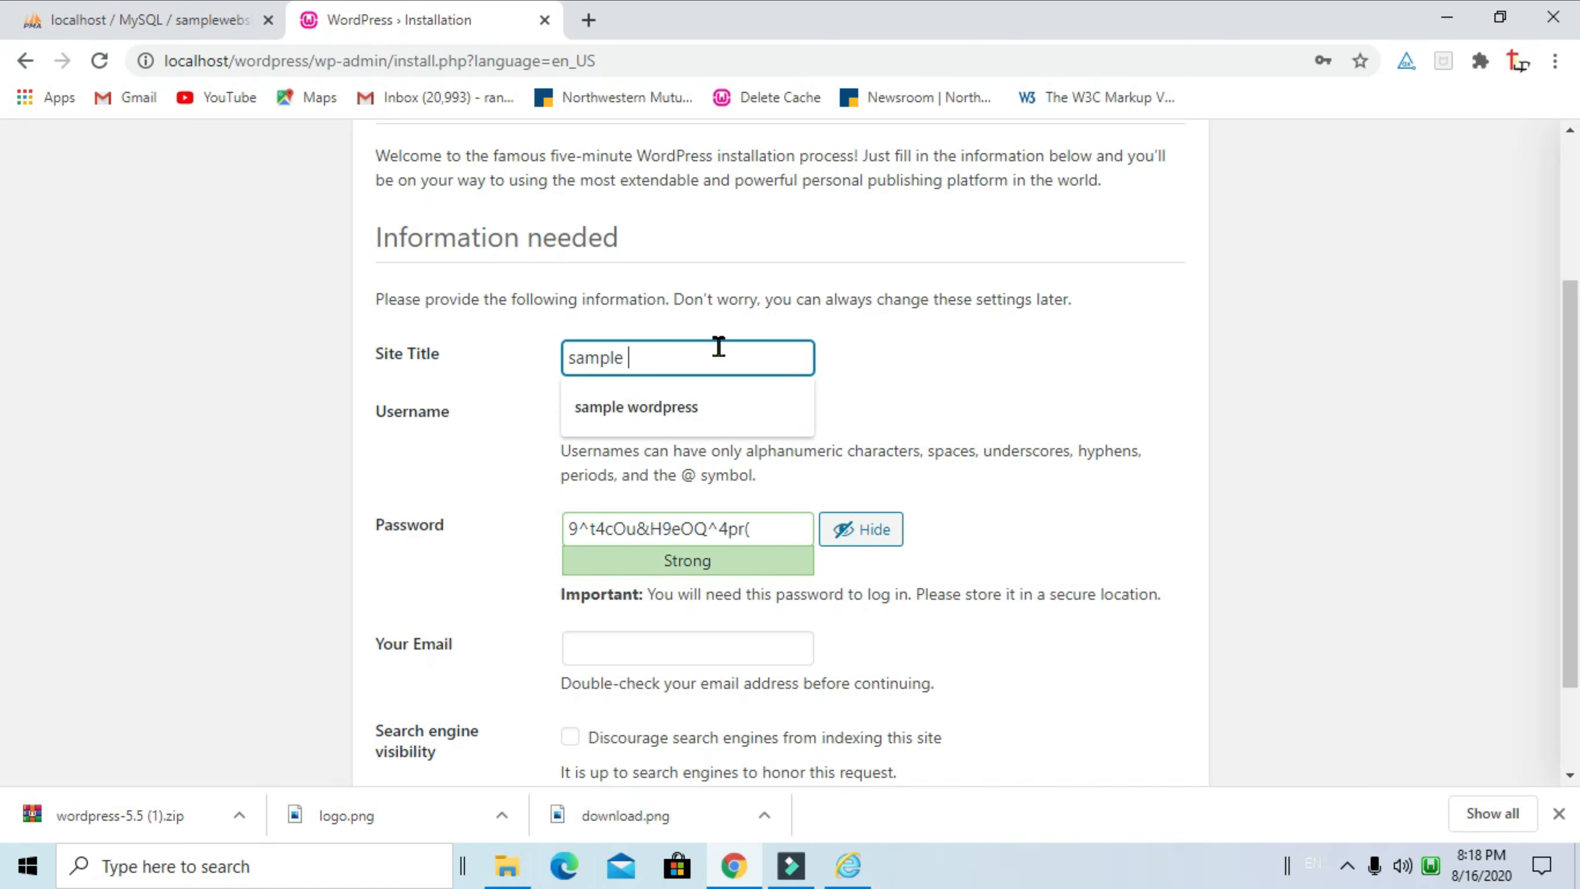
text( website)
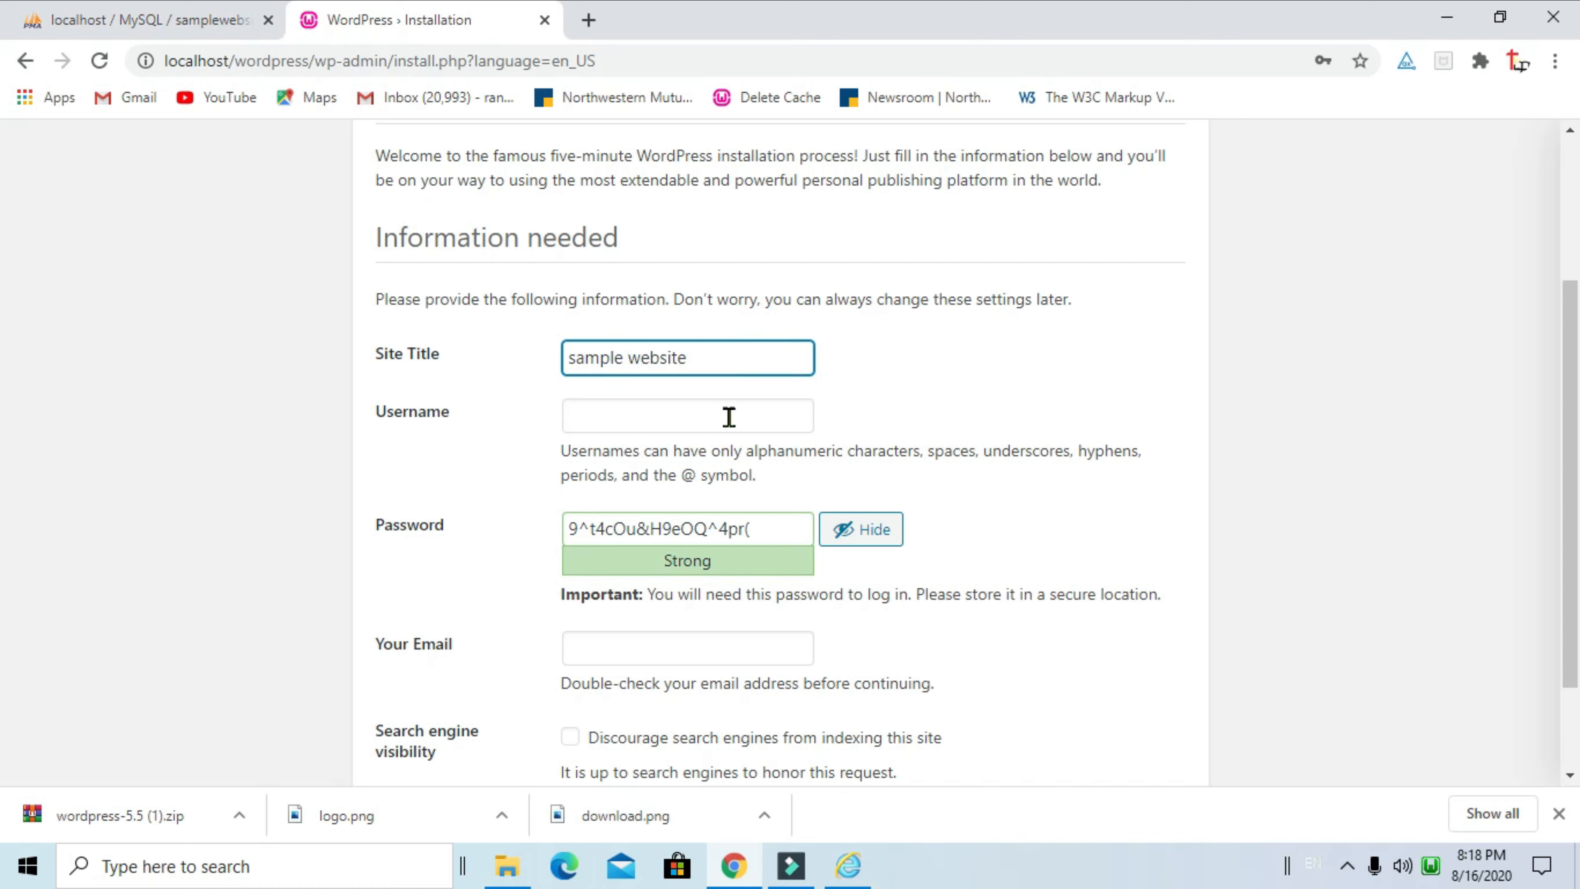
click(745, 407)
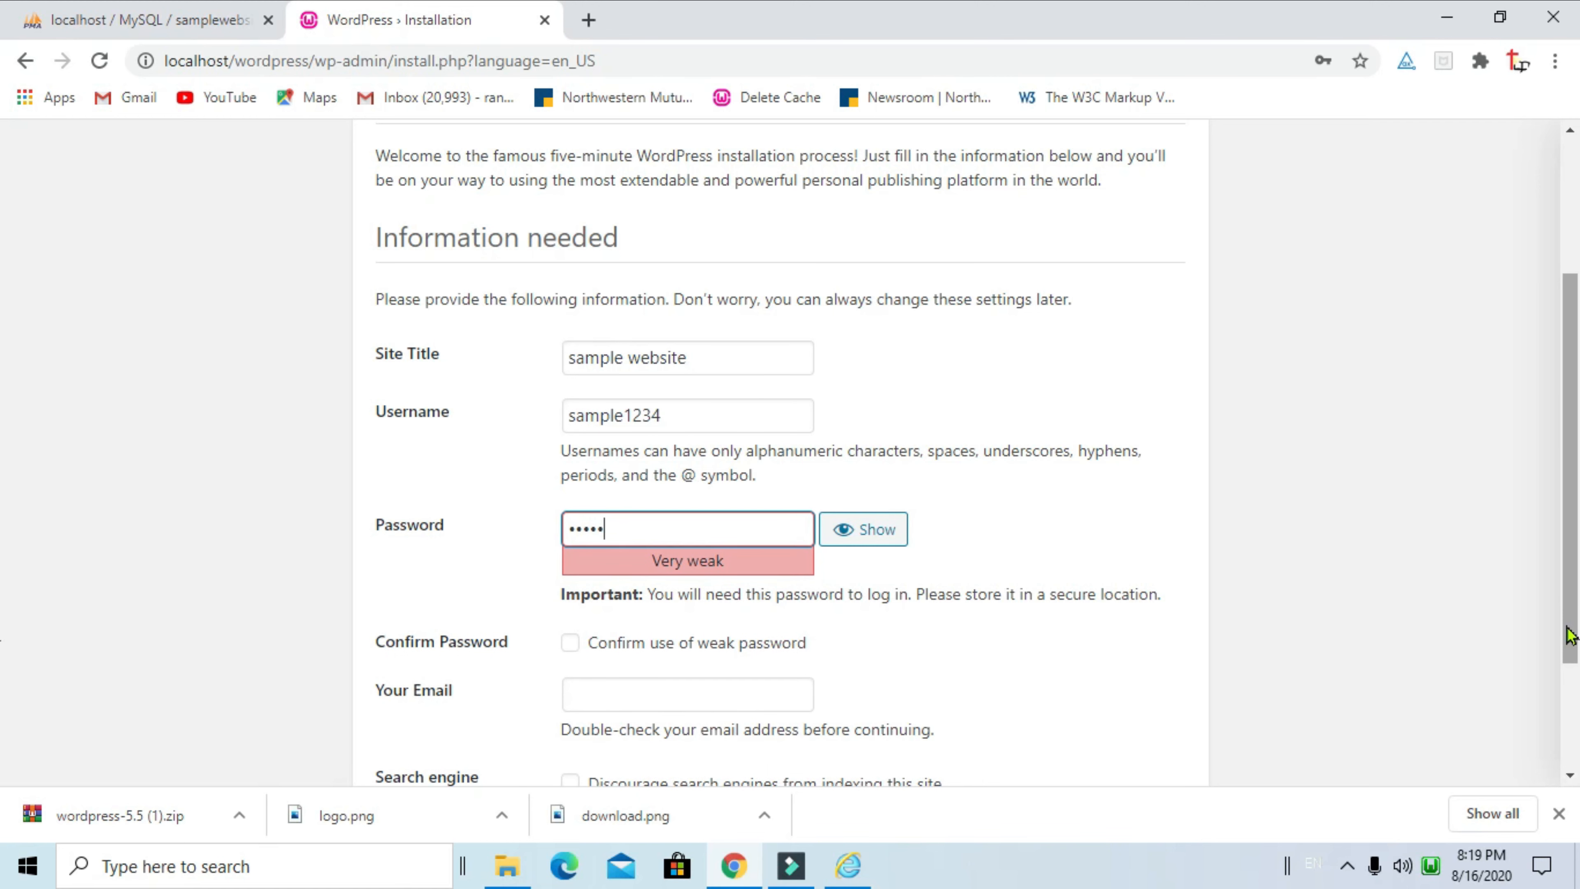
text(5•••••)
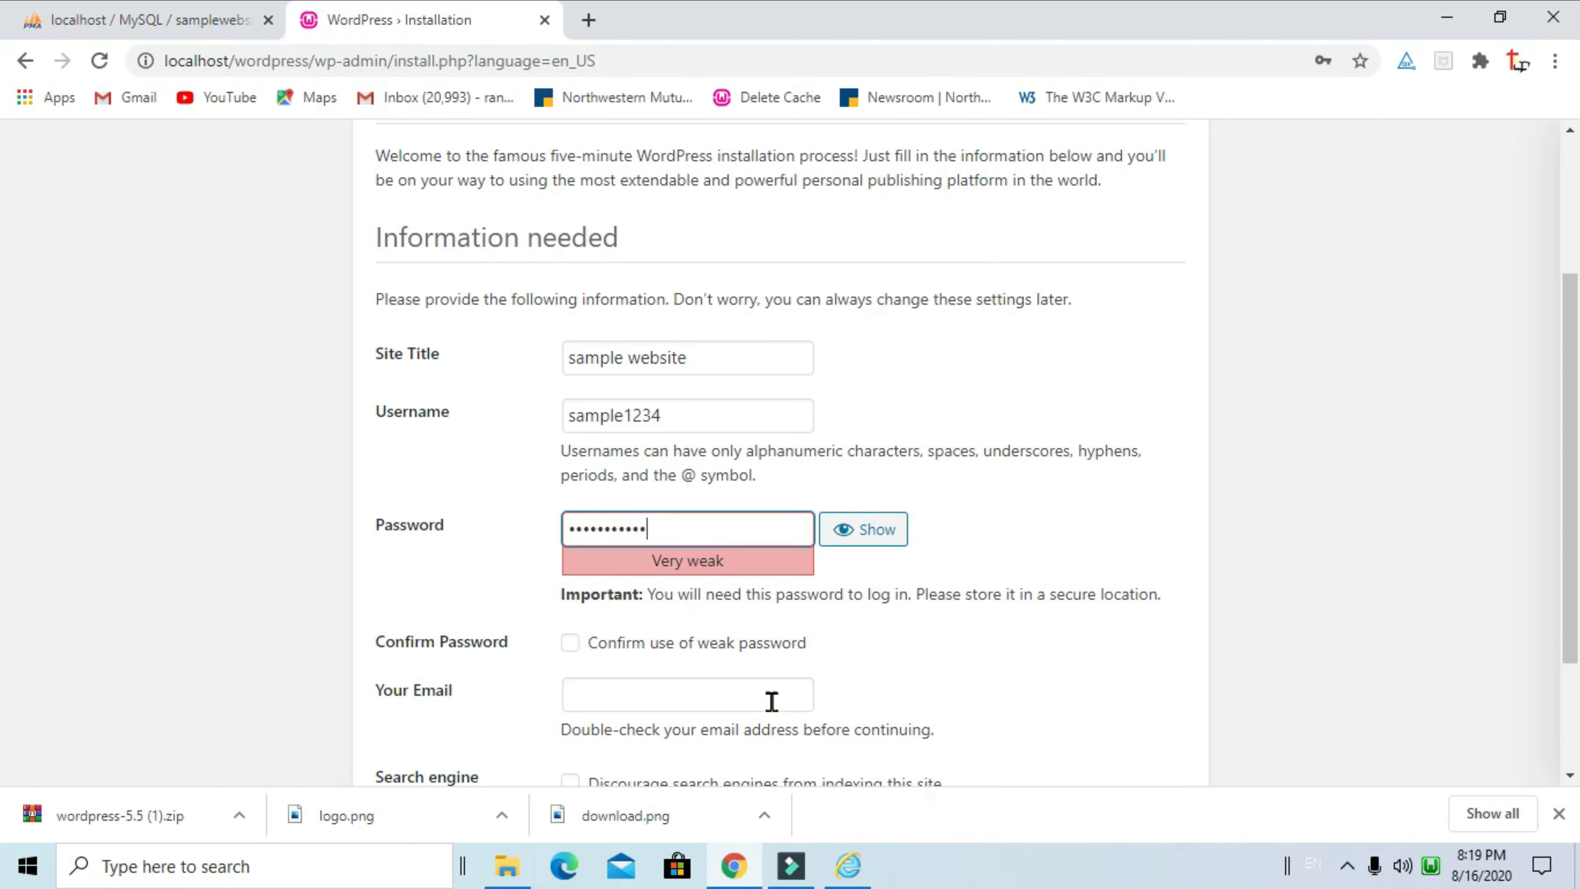
Fill in the admin e-mail from the saved suggestion and install WordPress
click(762, 509)
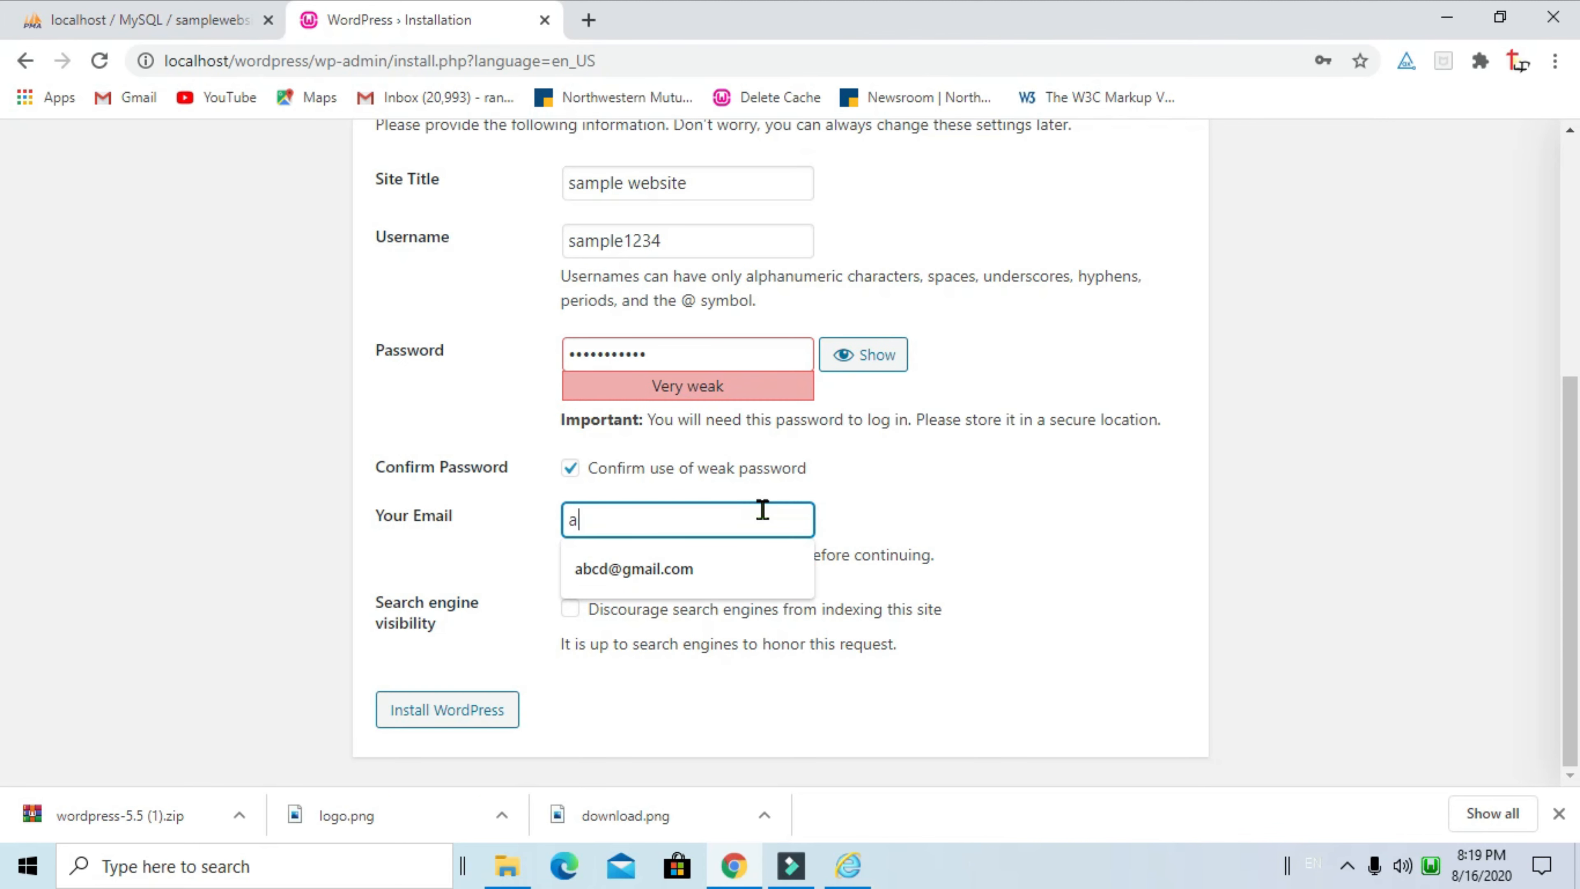
click(712, 565)
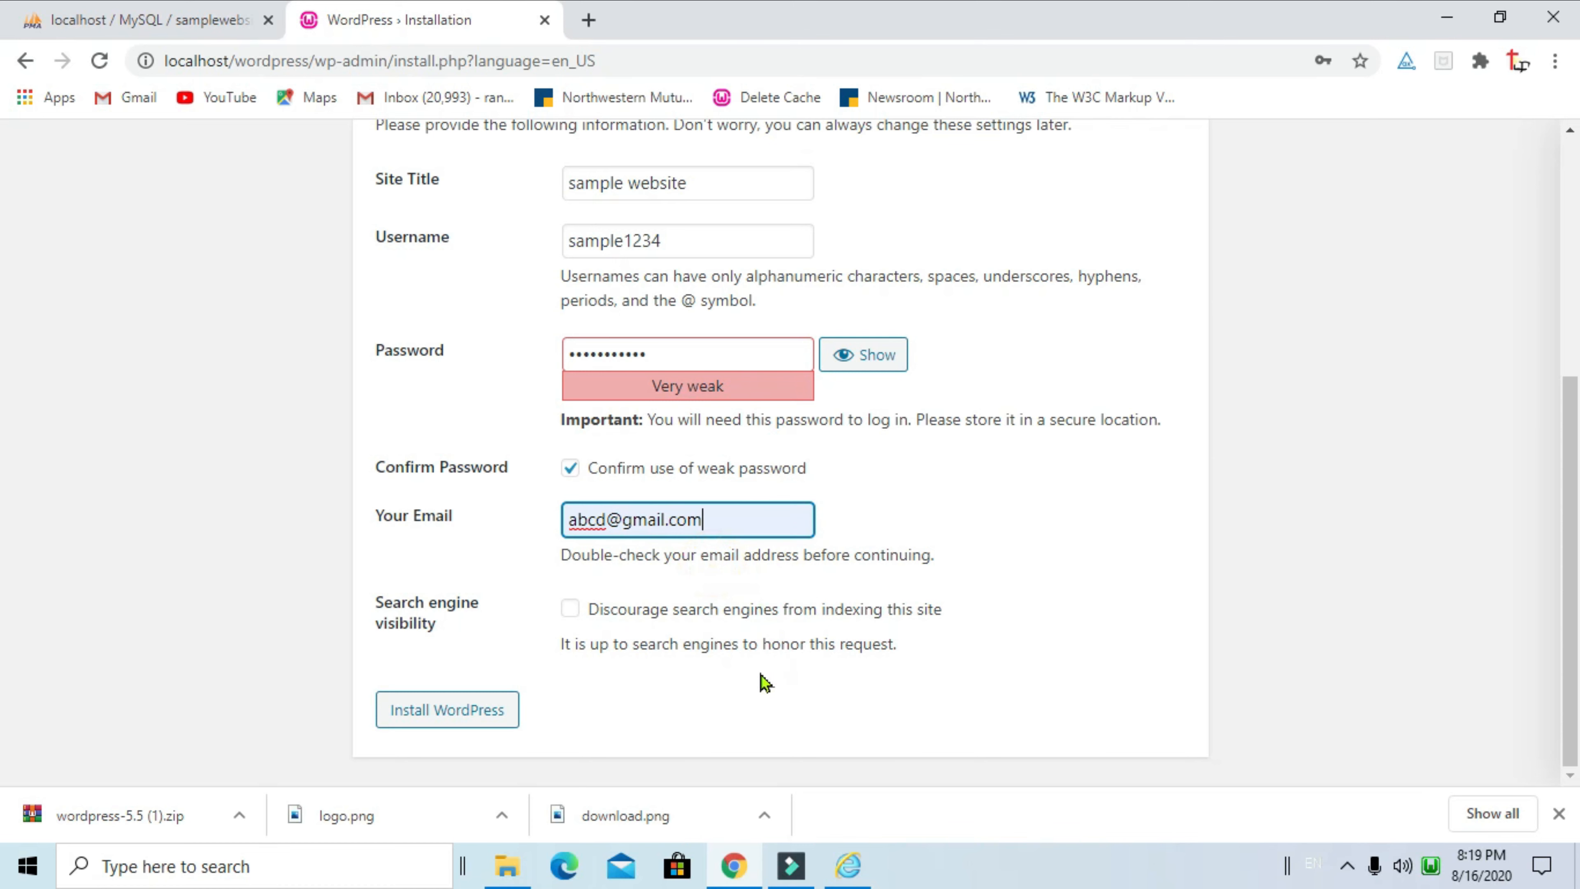
click(666, 673)
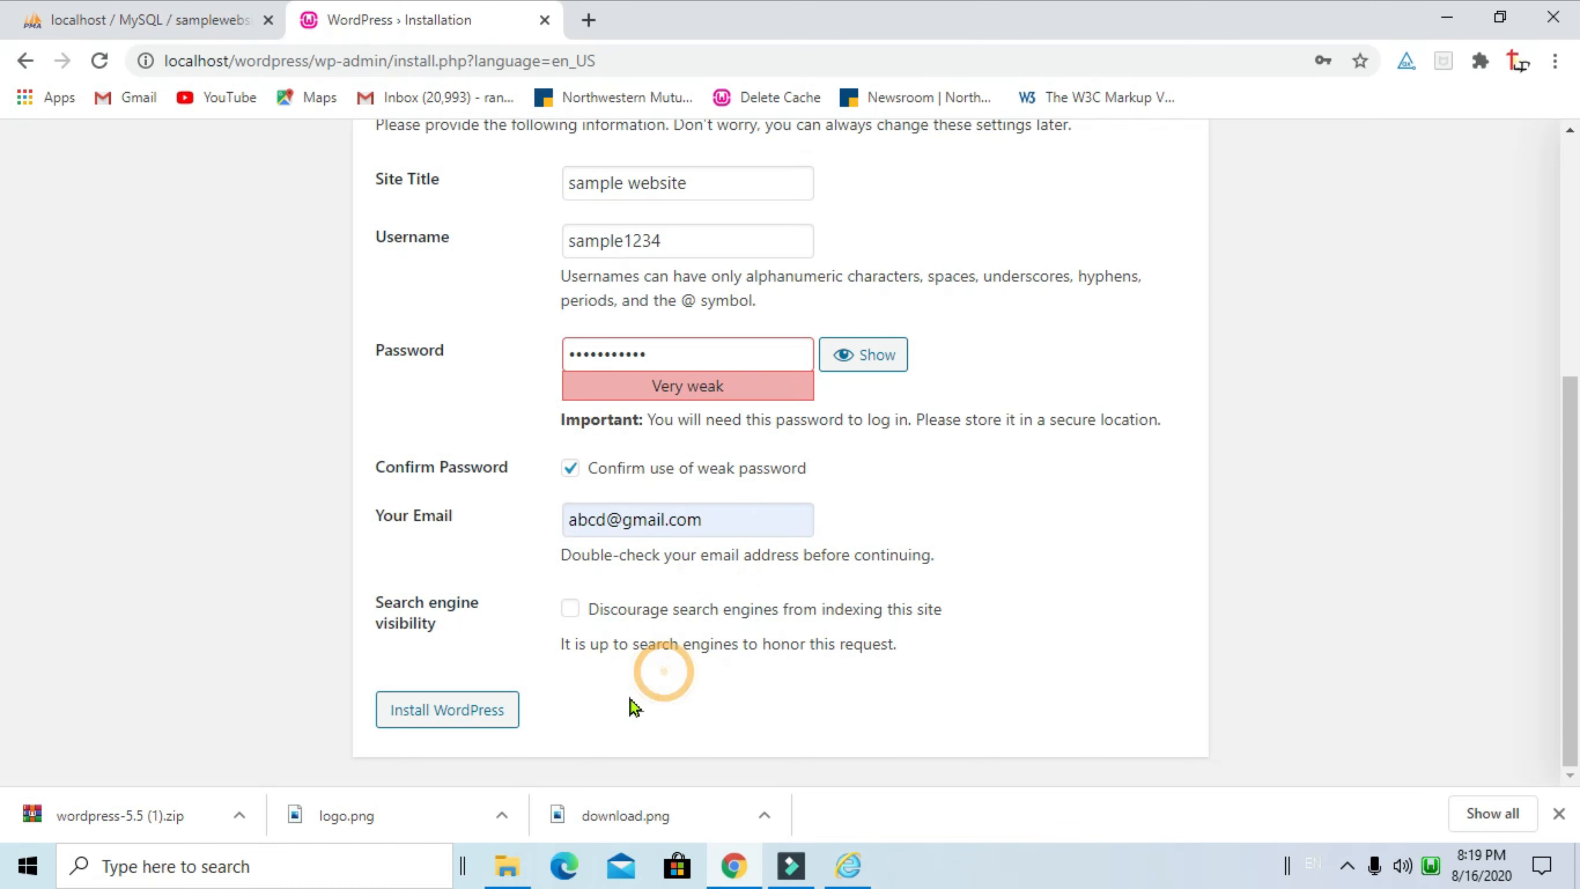
click(466, 722)
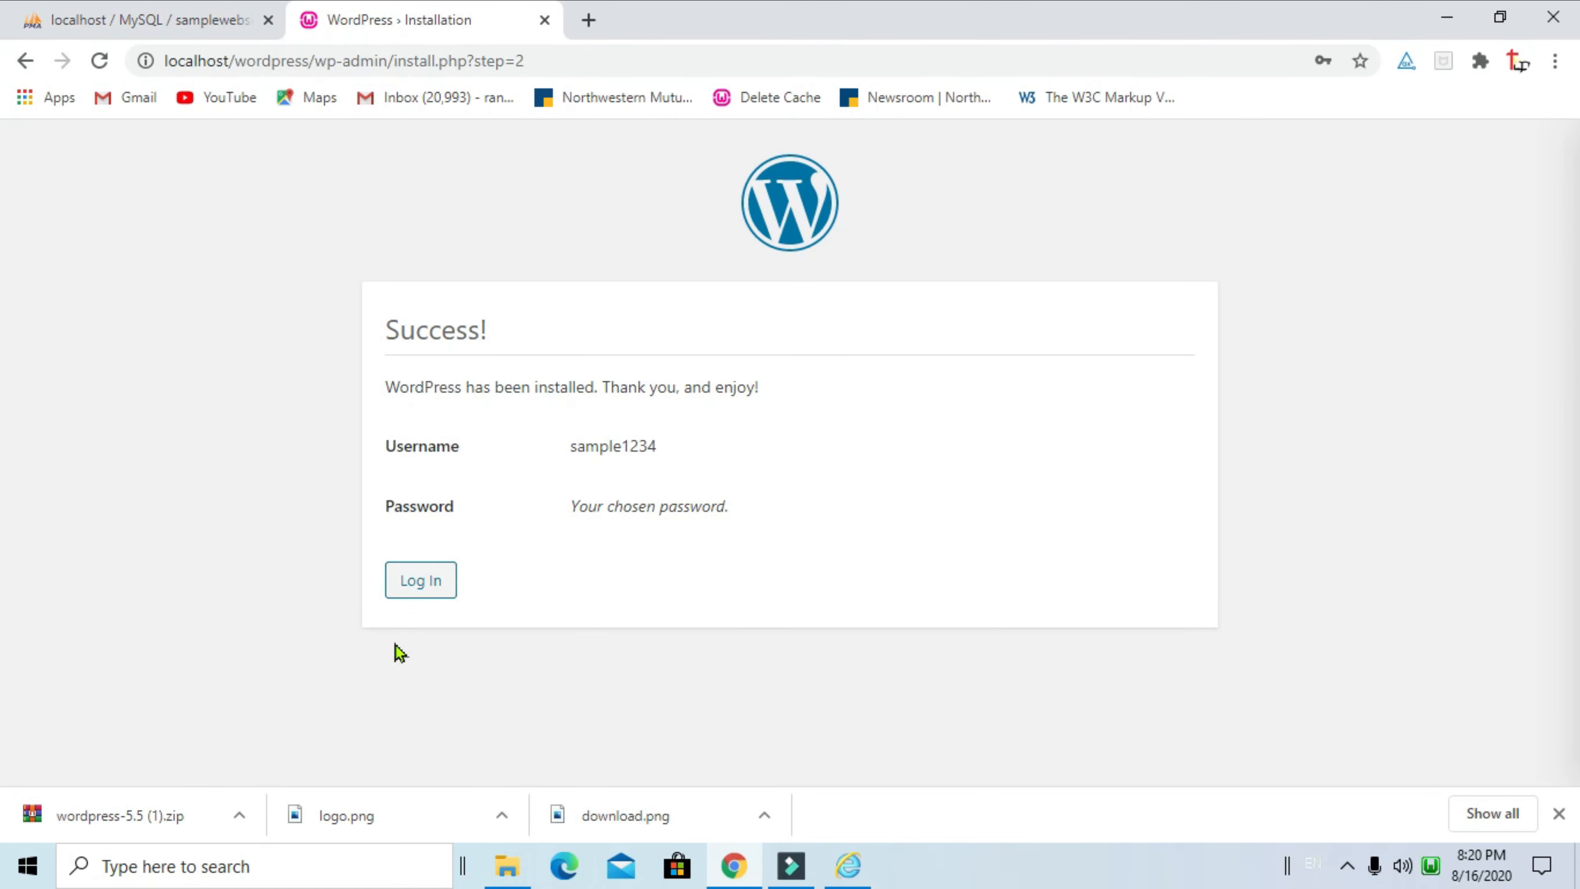
On the wp-login.php page, sign in with the new admin username and password
click(412, 595)
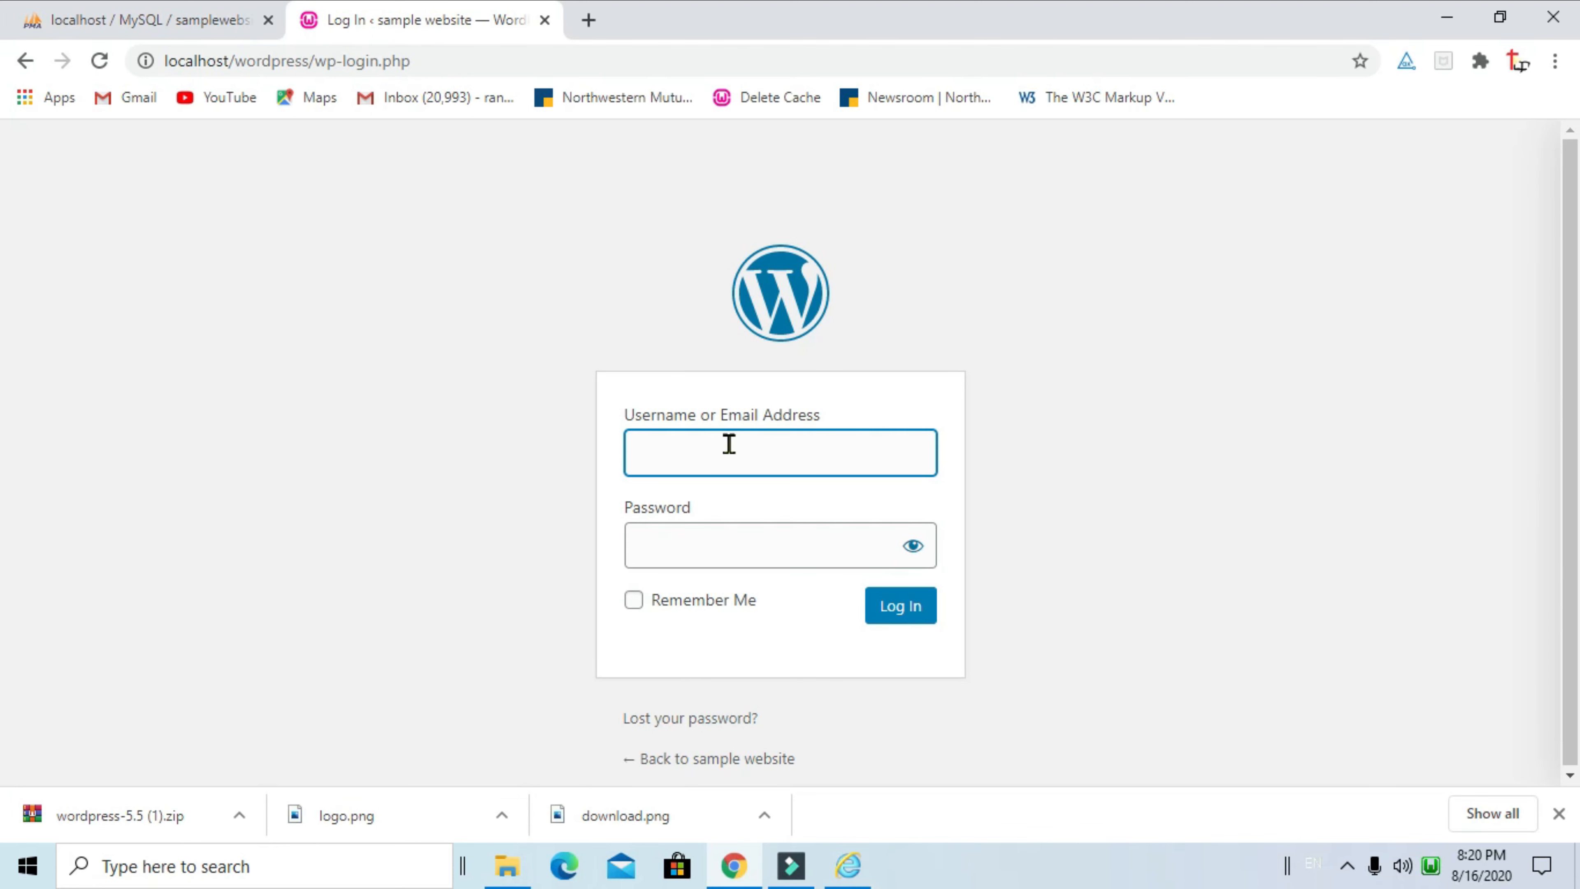
text(sampl)
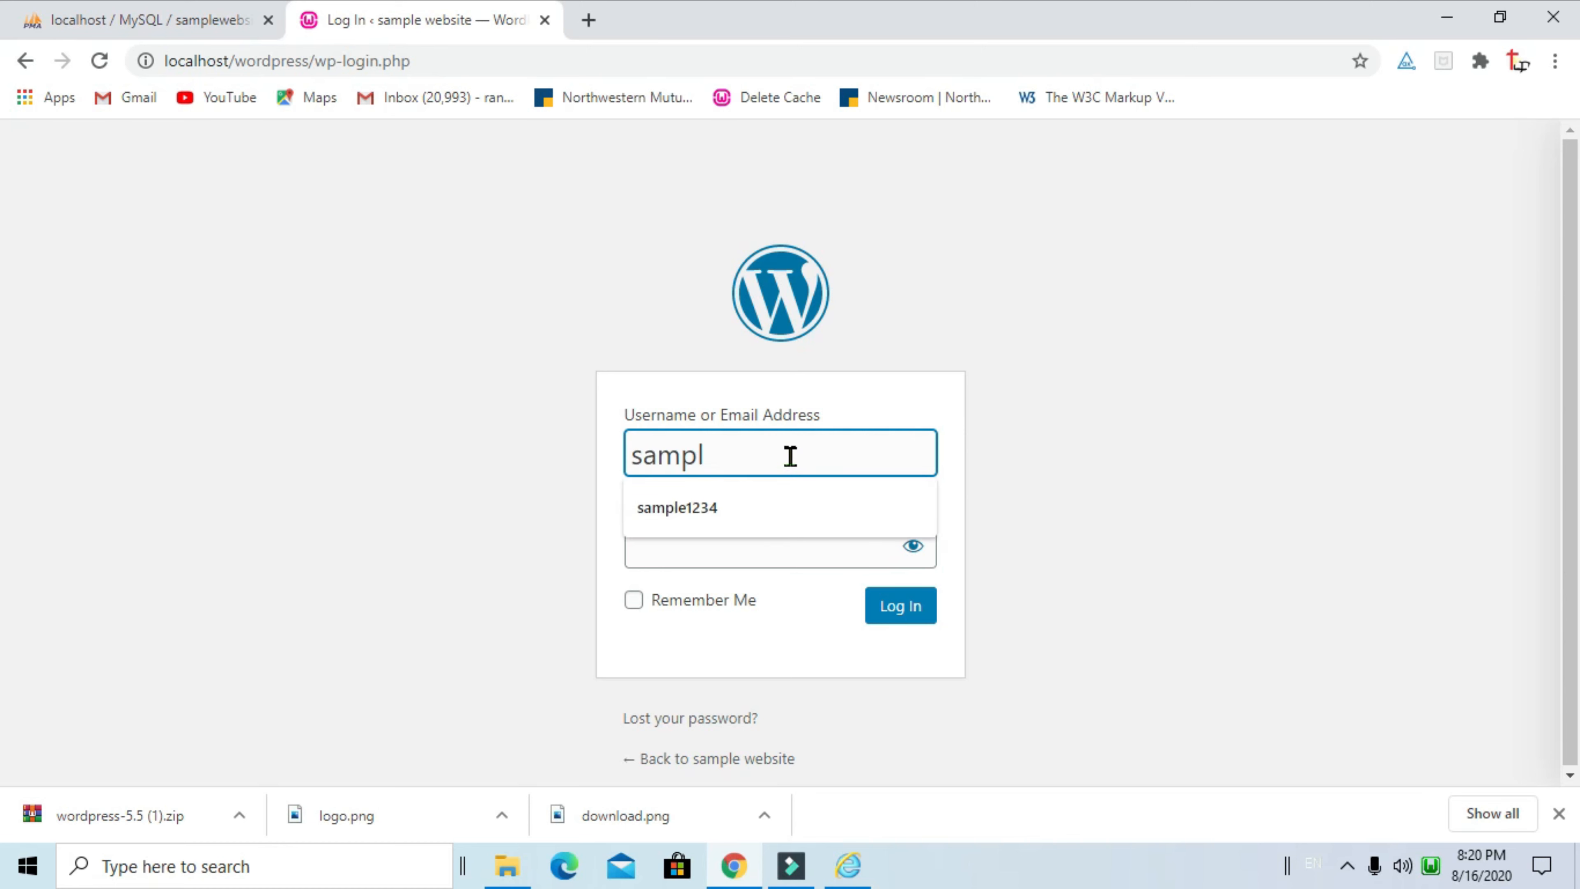
click(769, 508)
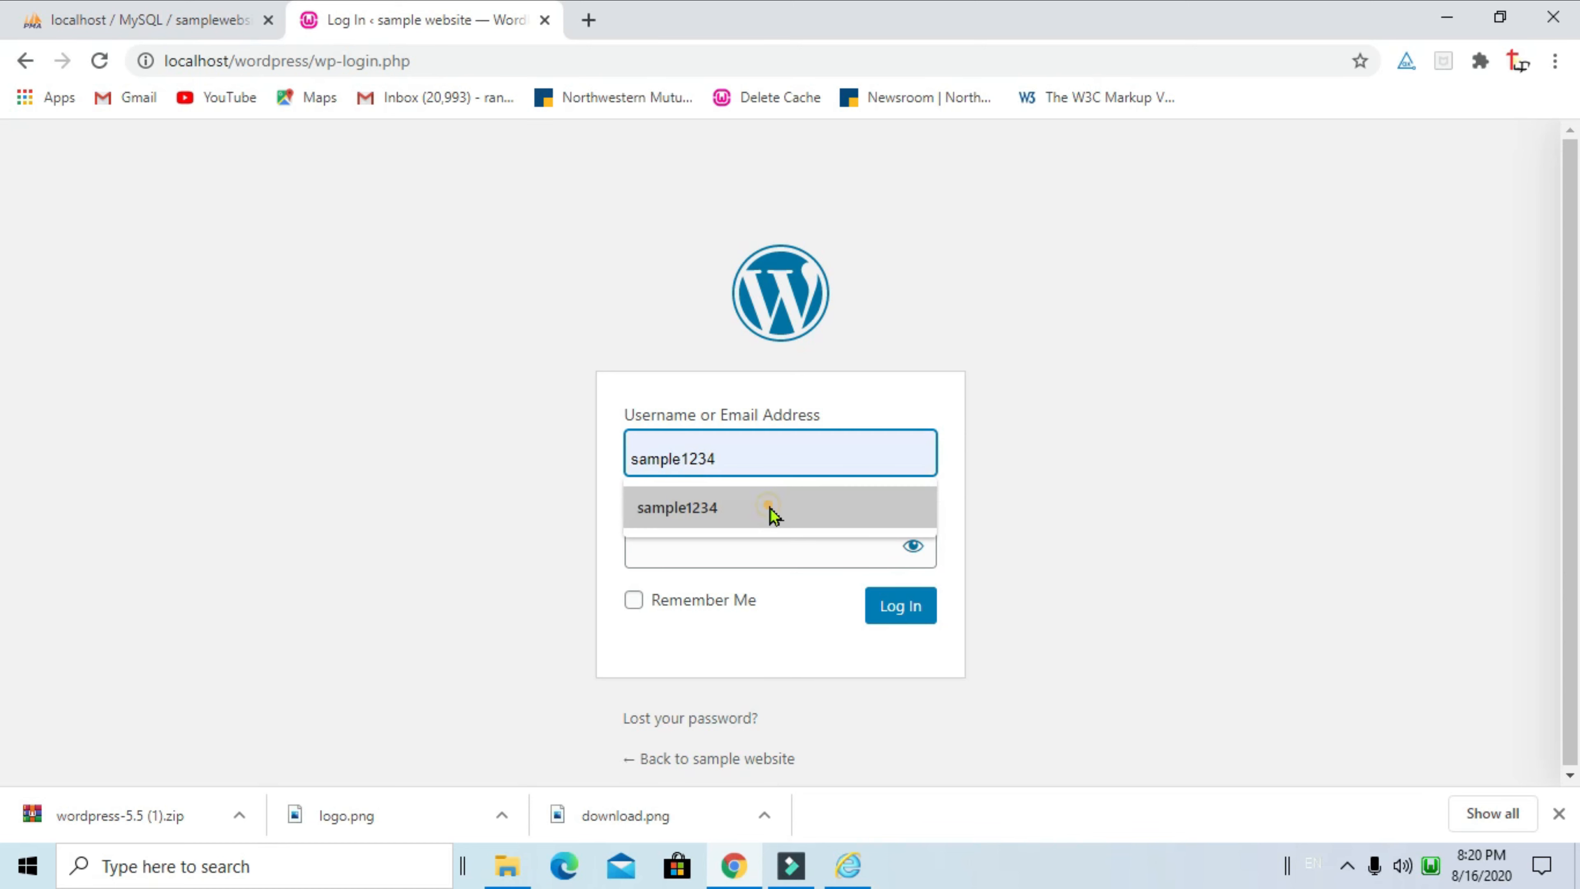
click(755, 545)
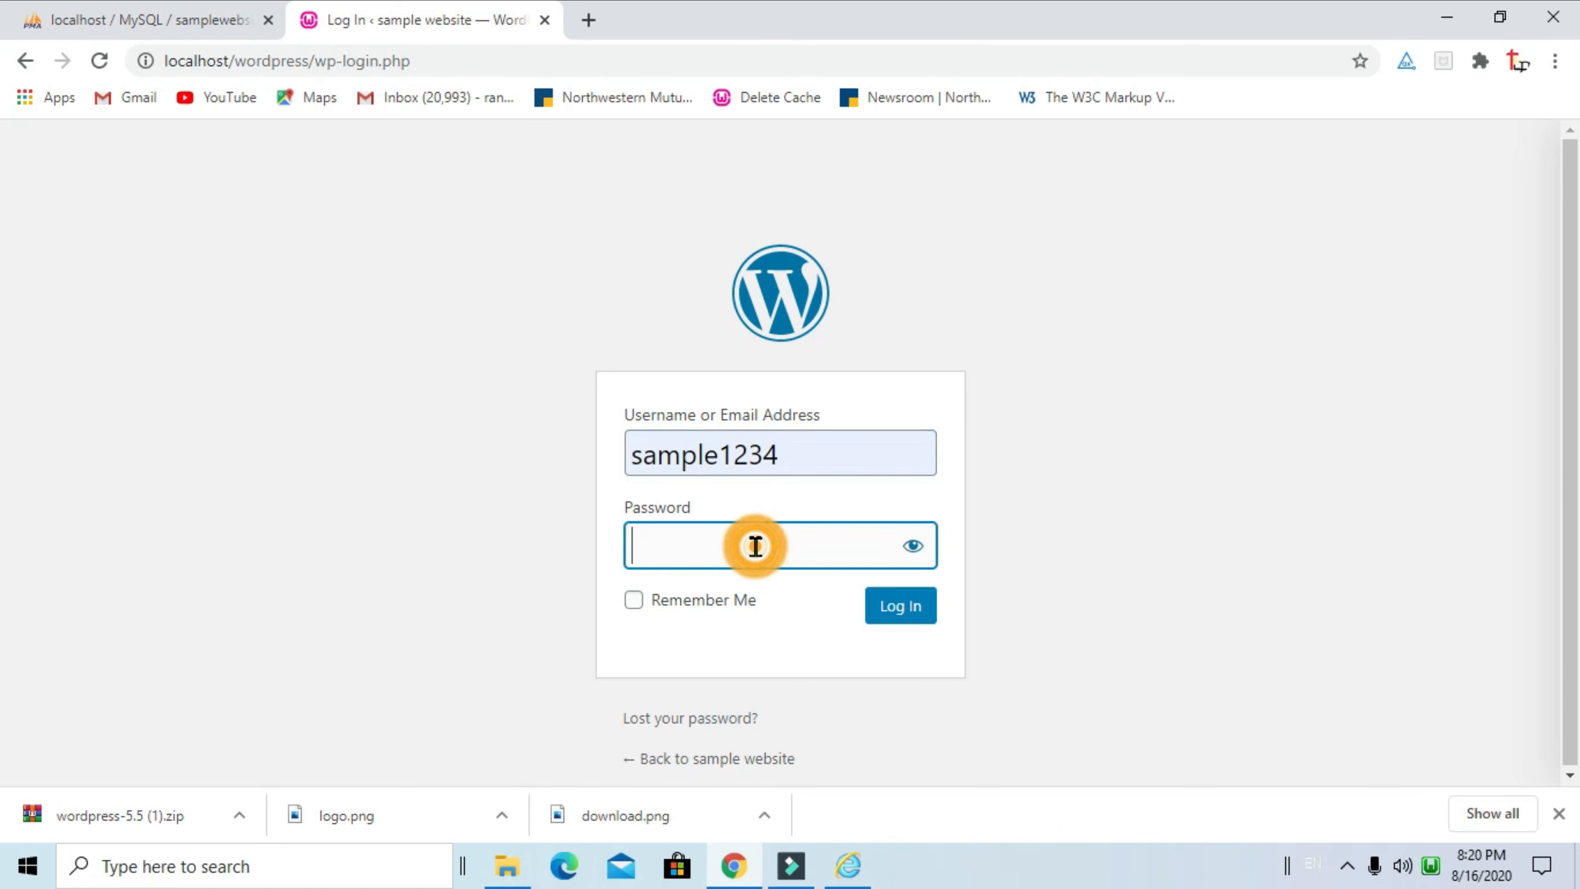
text(123456)
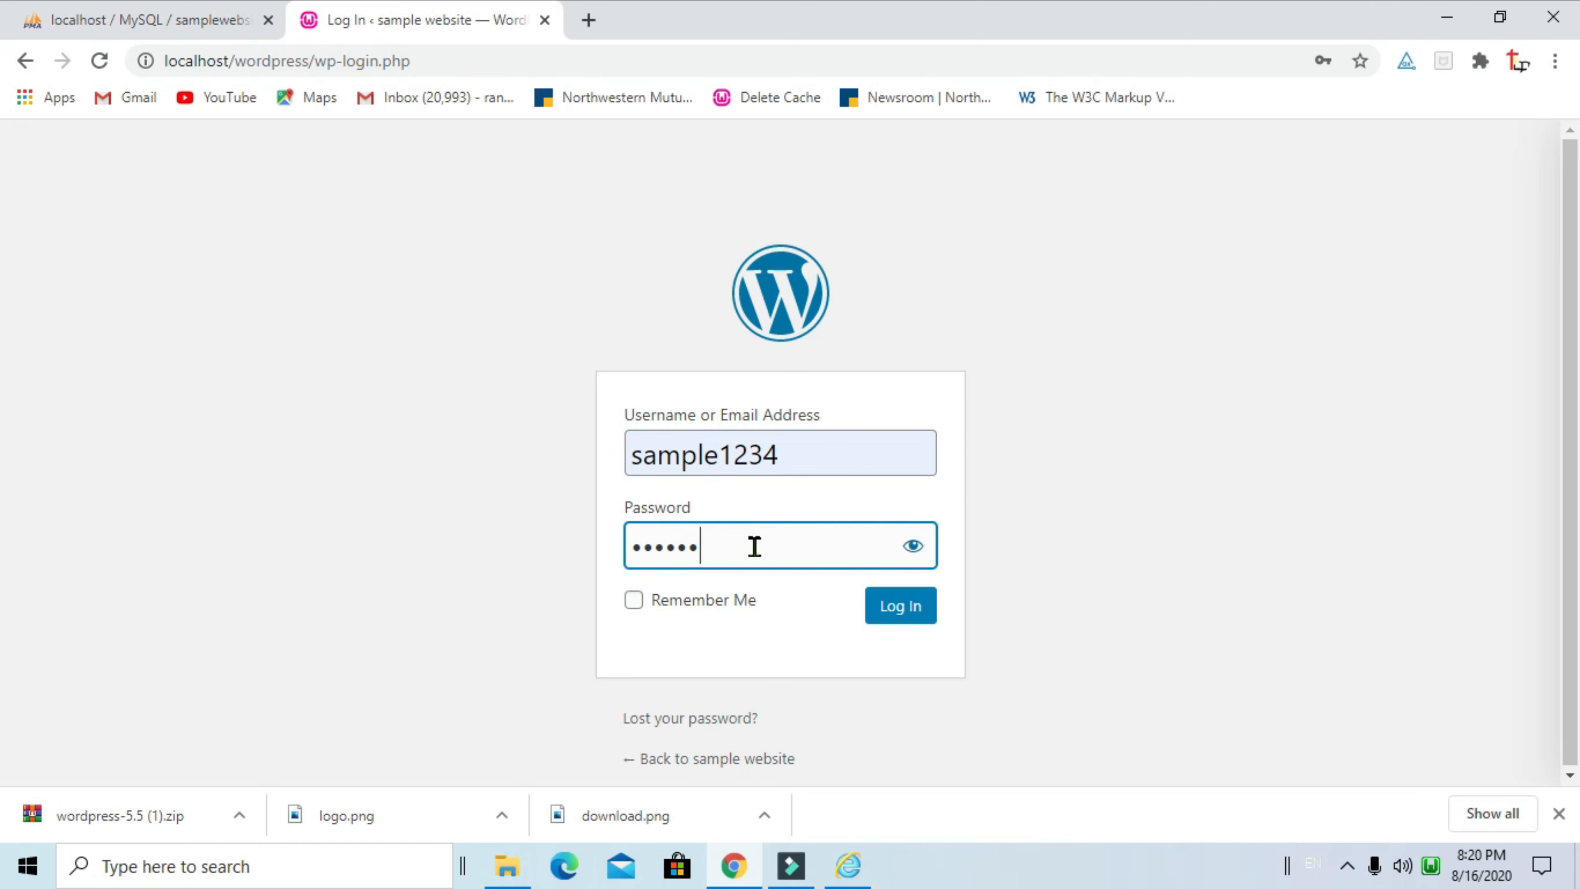
text(78901)
click(883, 607)
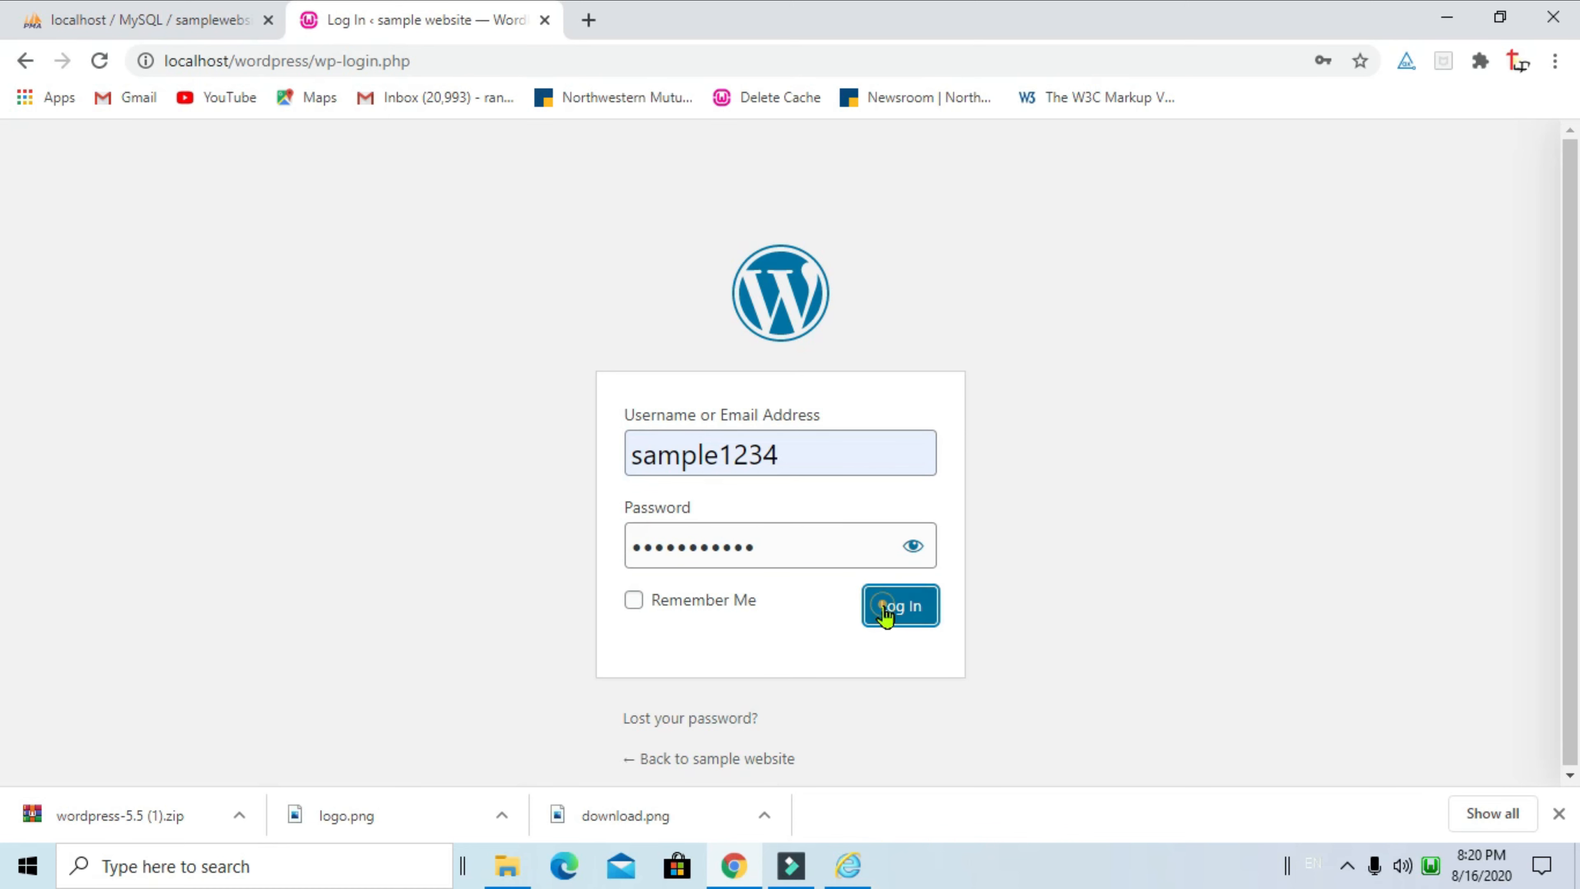